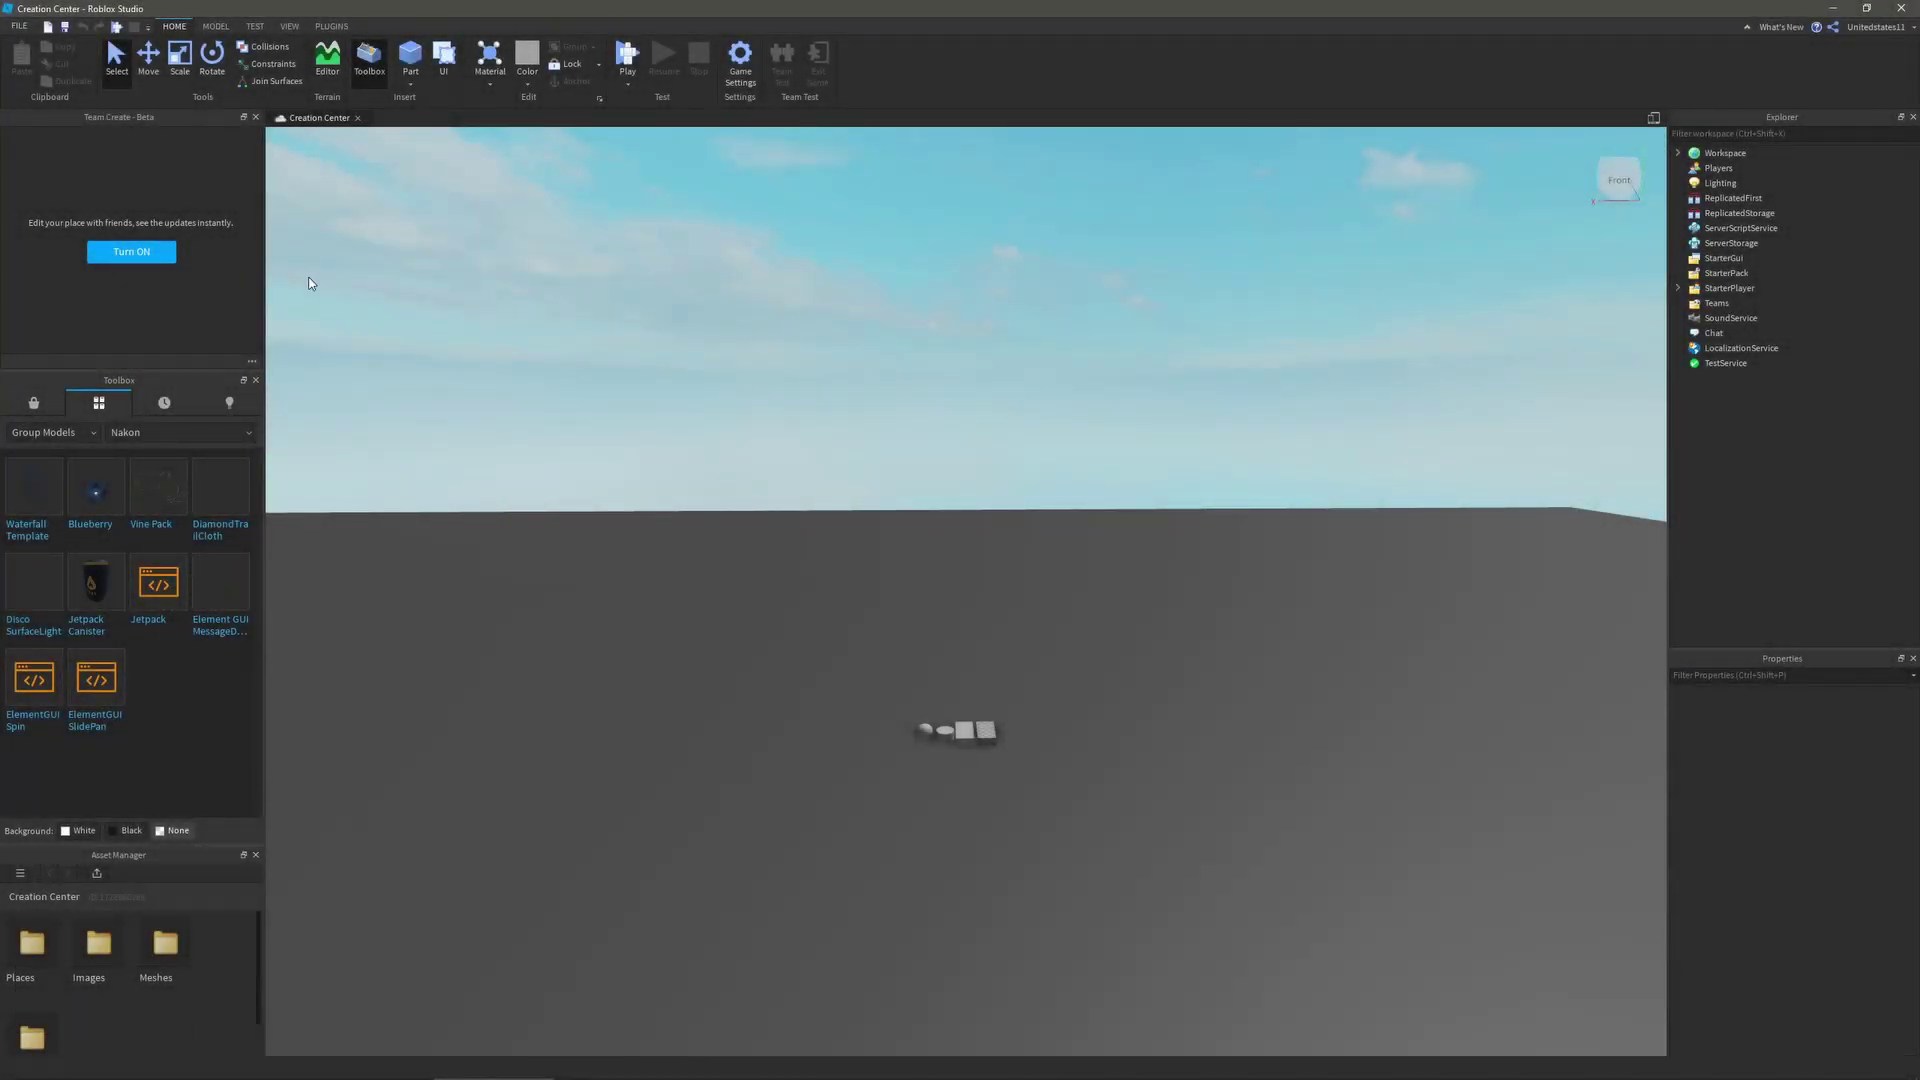
- Glance at the File menu, then open Game Settings on Basic Info for Creation Center
left_click(19, 27)
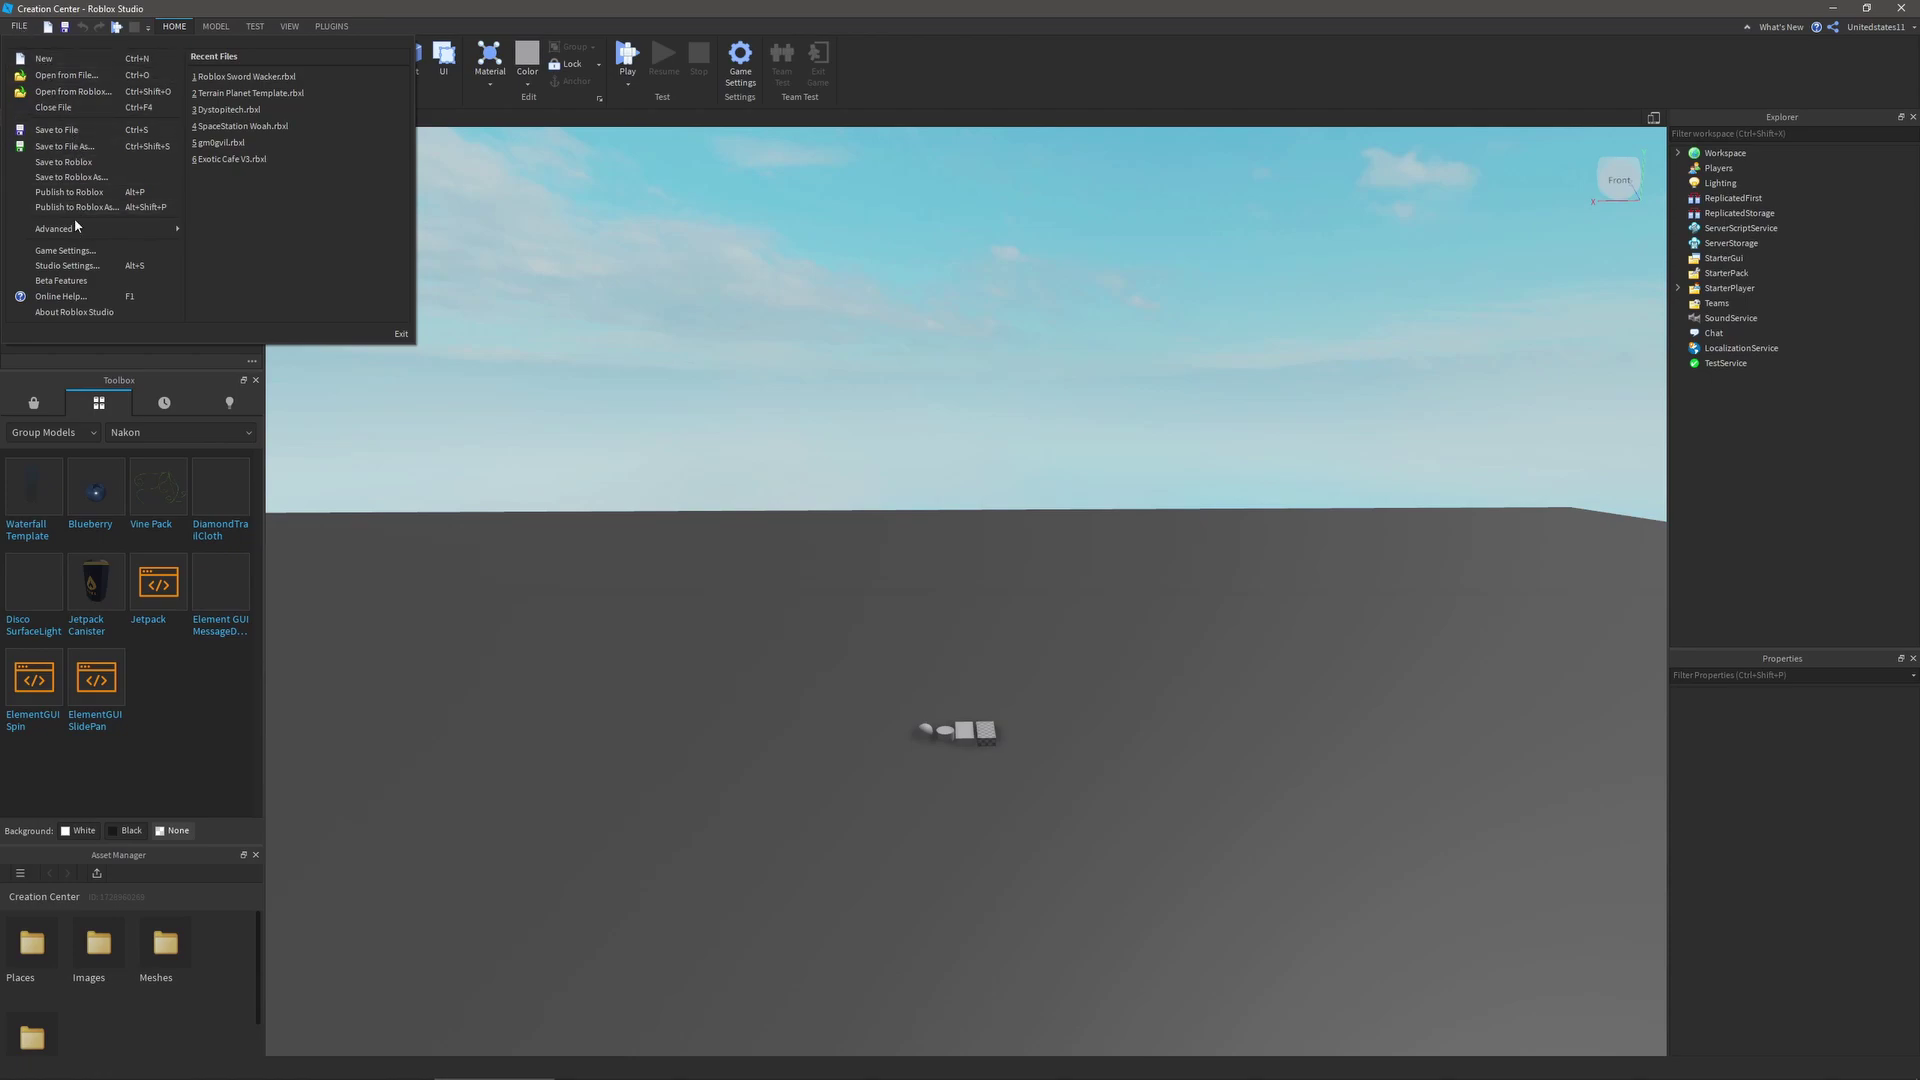
left_click(814, 134)
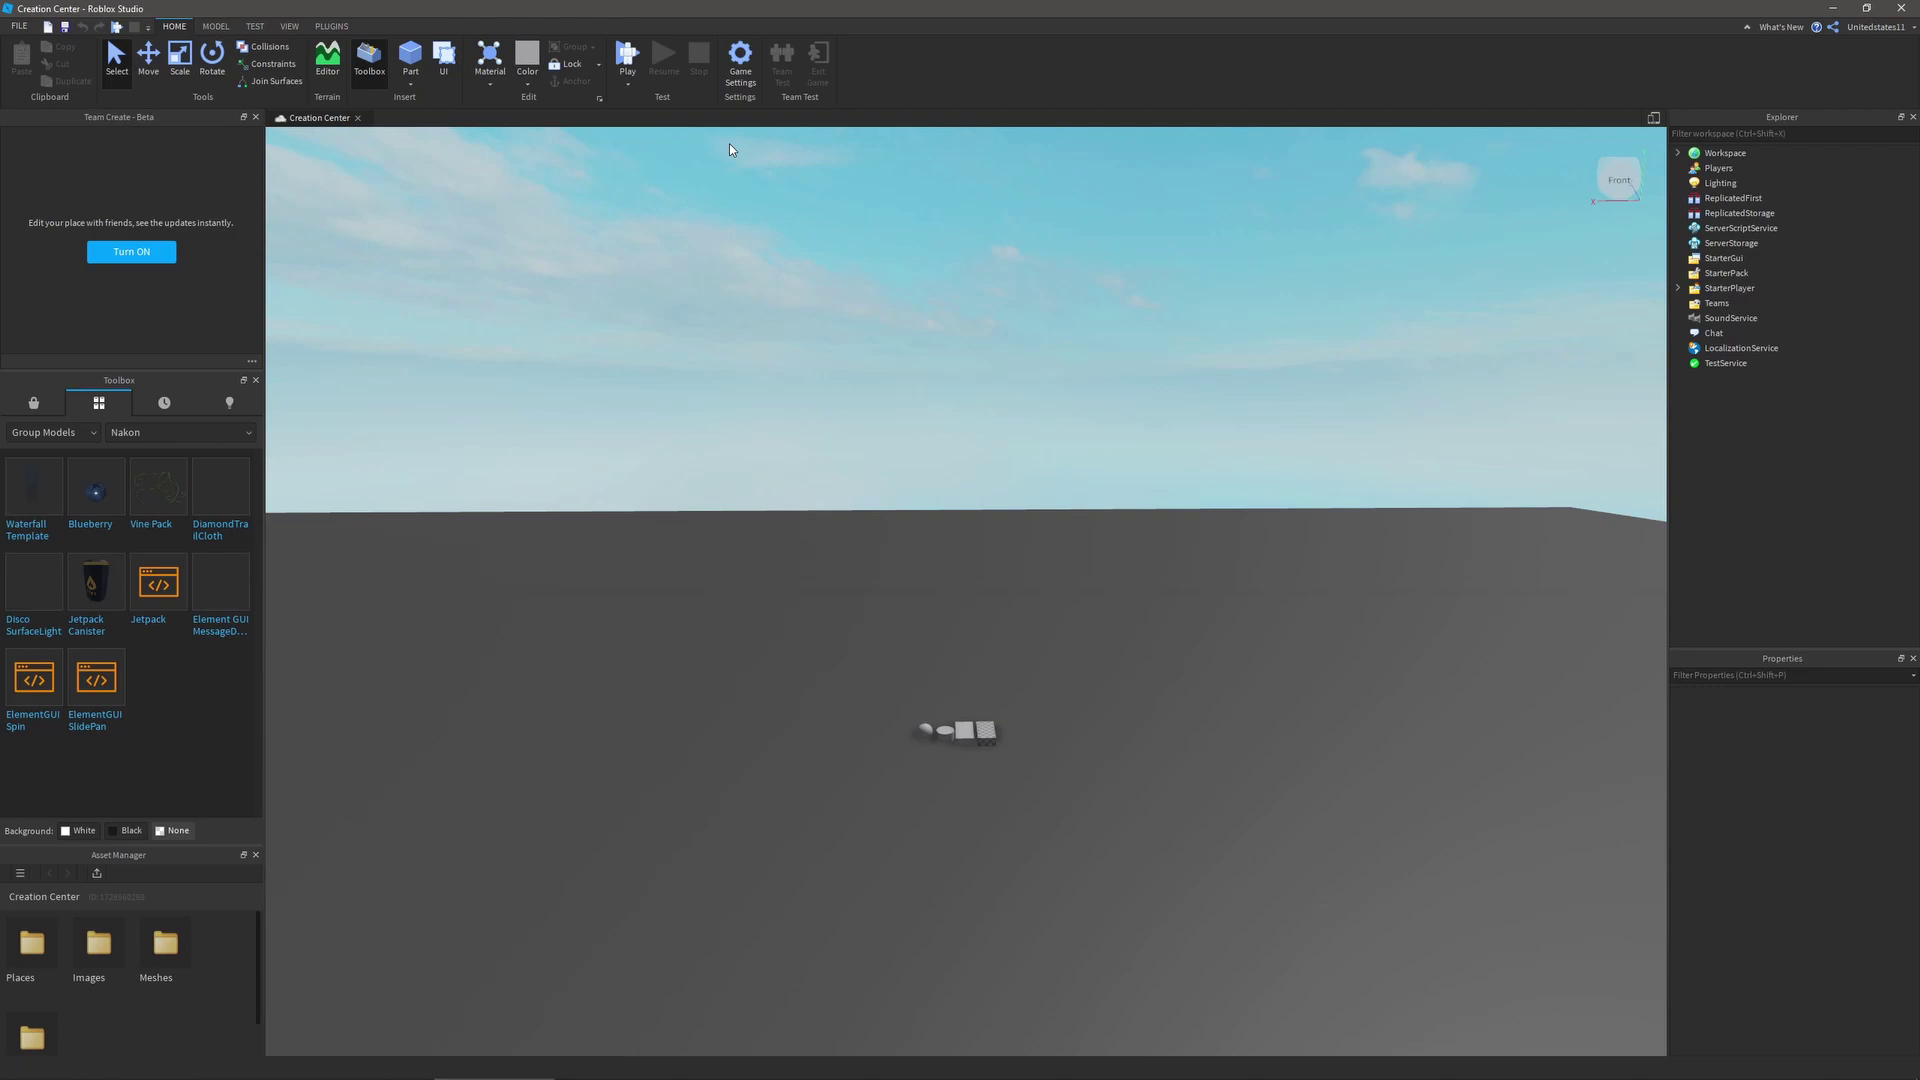
key("Pause")
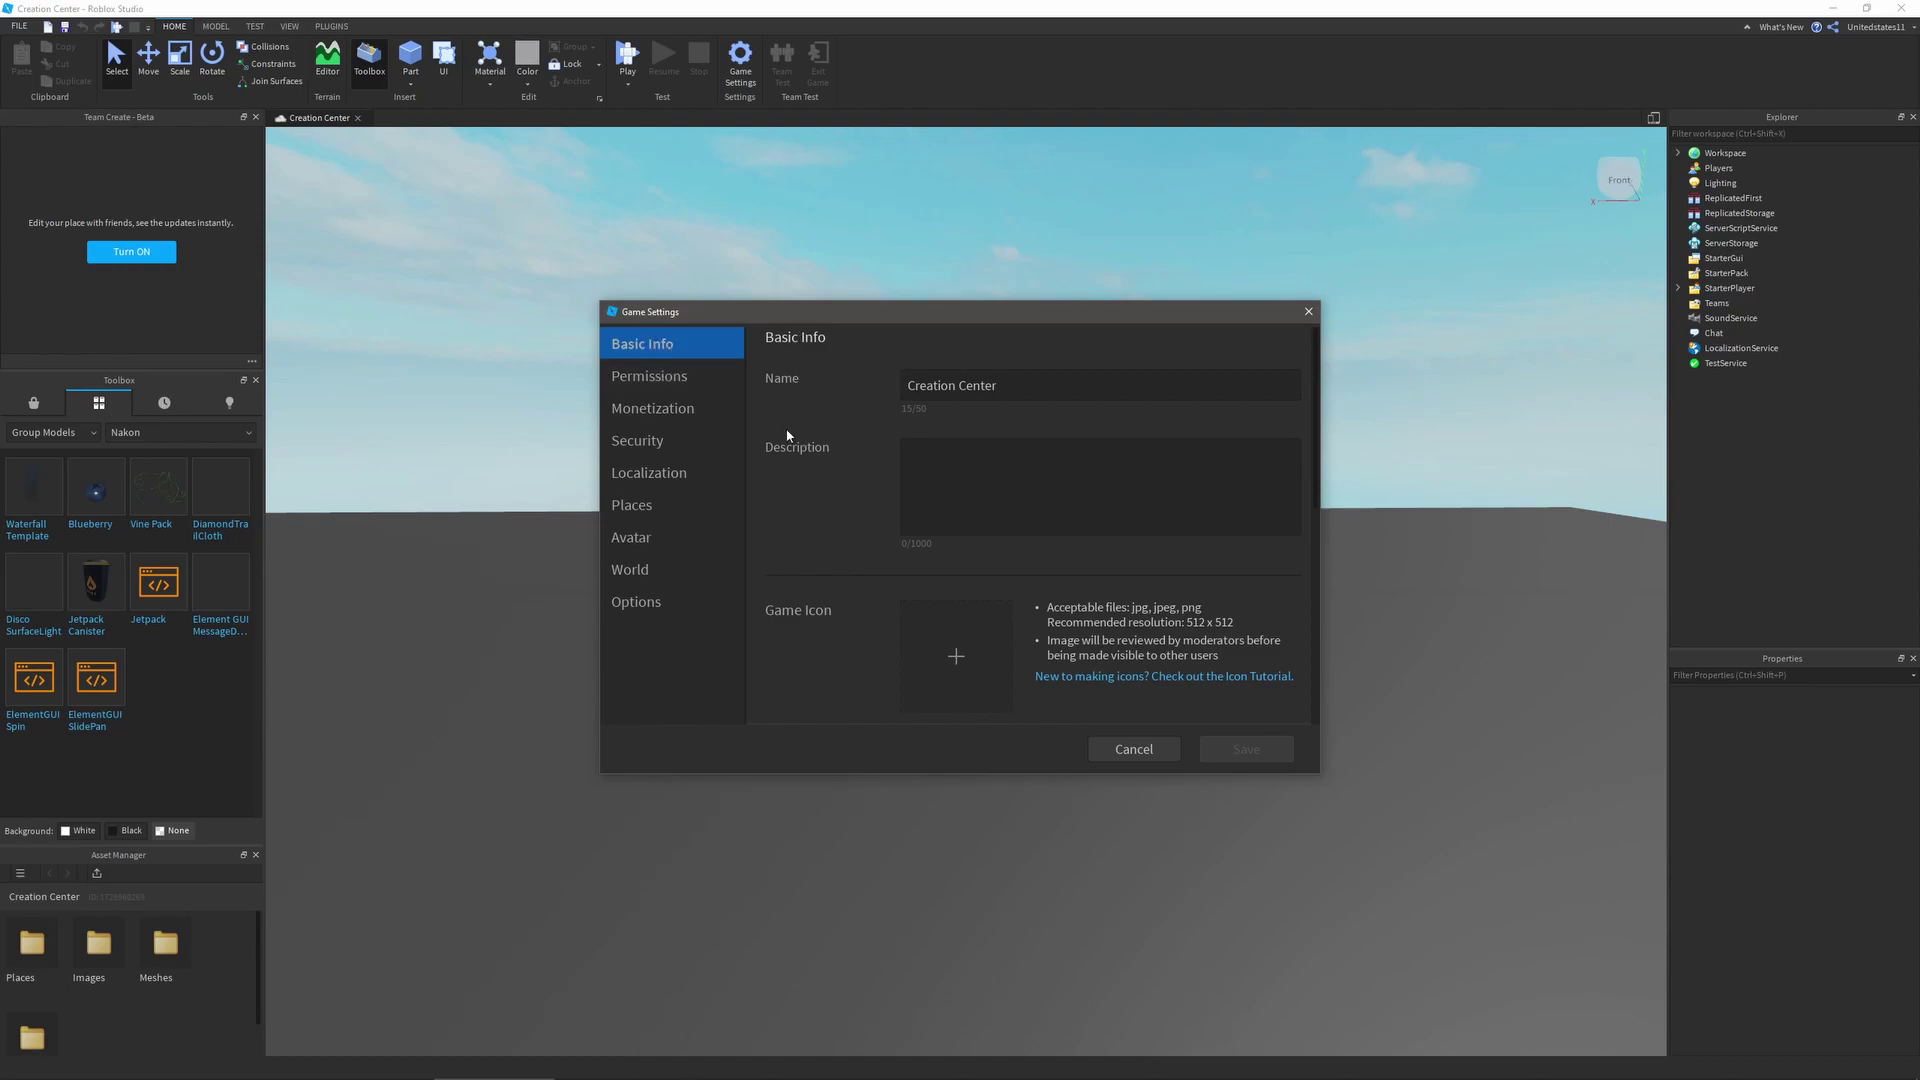
- Scroll Basic Info down to Genre and Playable Devices, then switch to Permissions (Public)
scroll(806, 489, "down", 3)
scroll(849, 412, "up", 3)
scroll(854, 514, "down", 3)
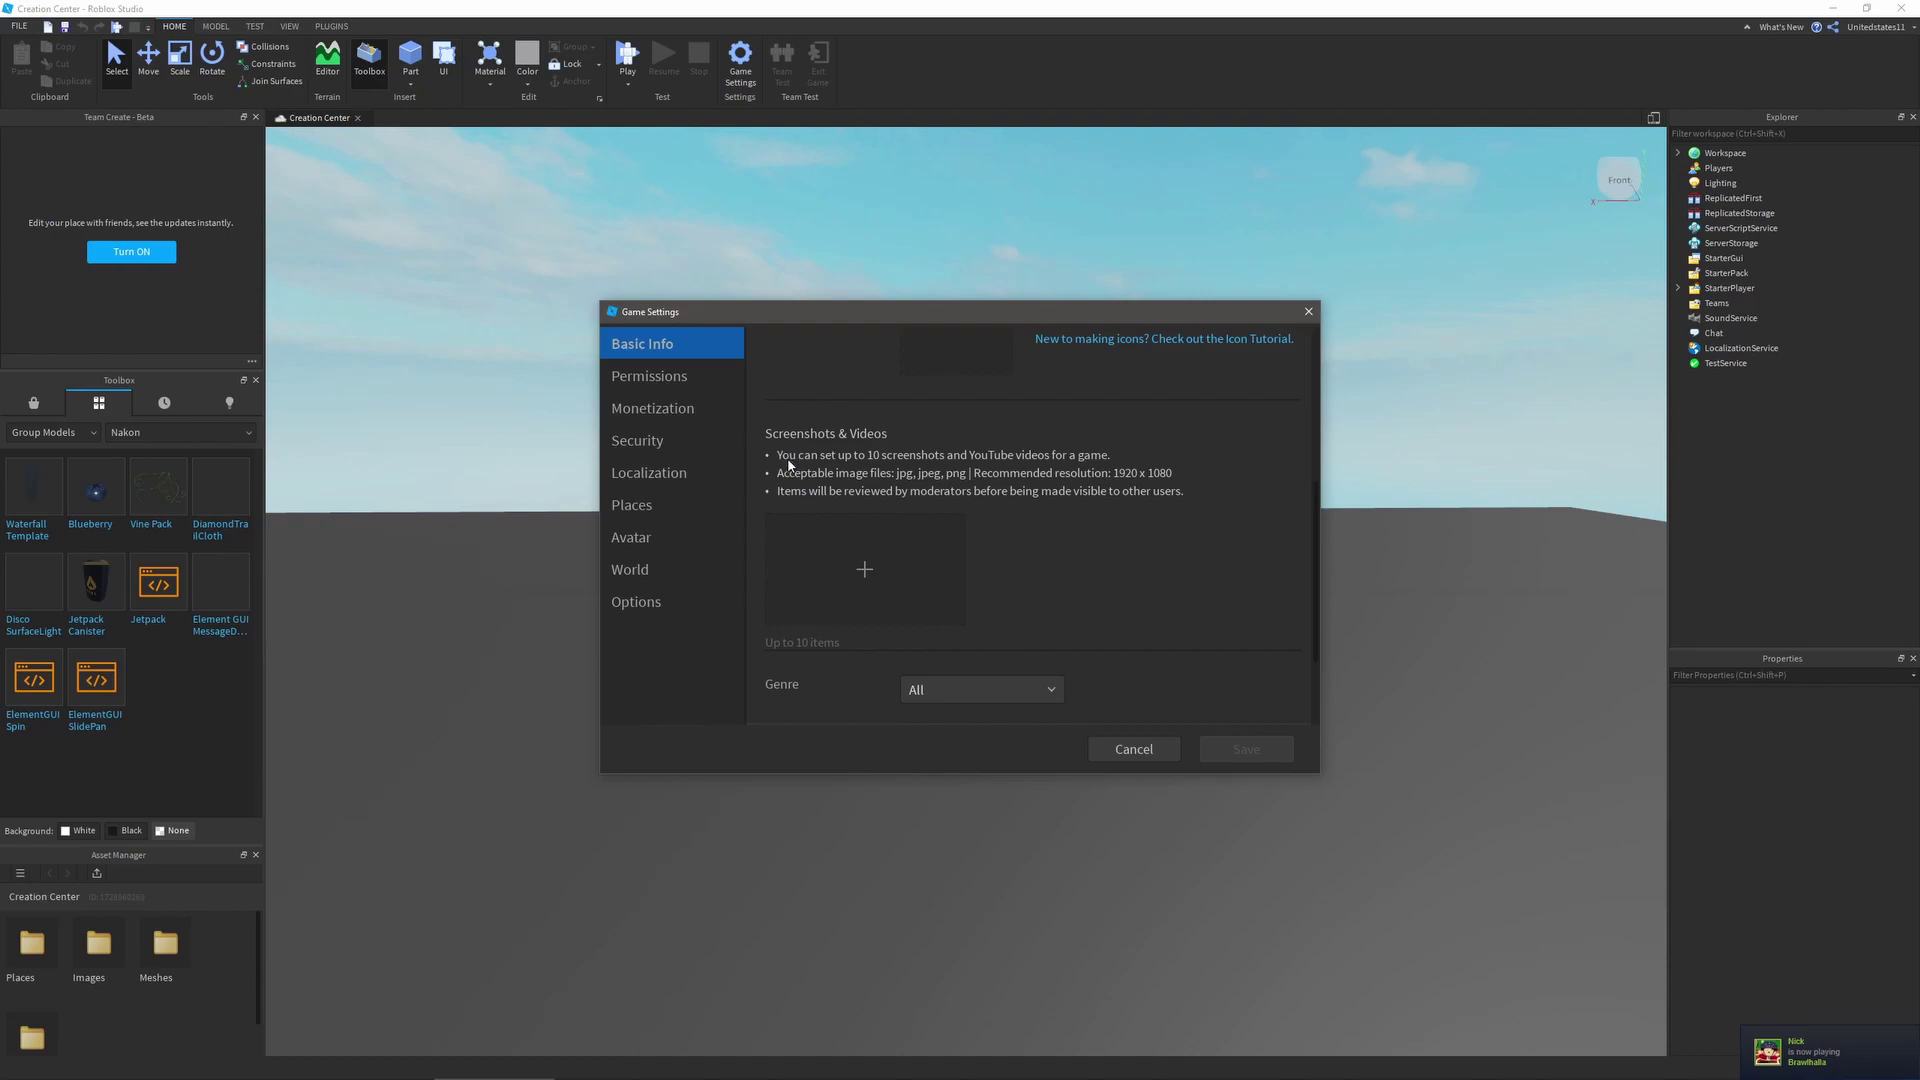
scroll(830, 560, "down", 3)
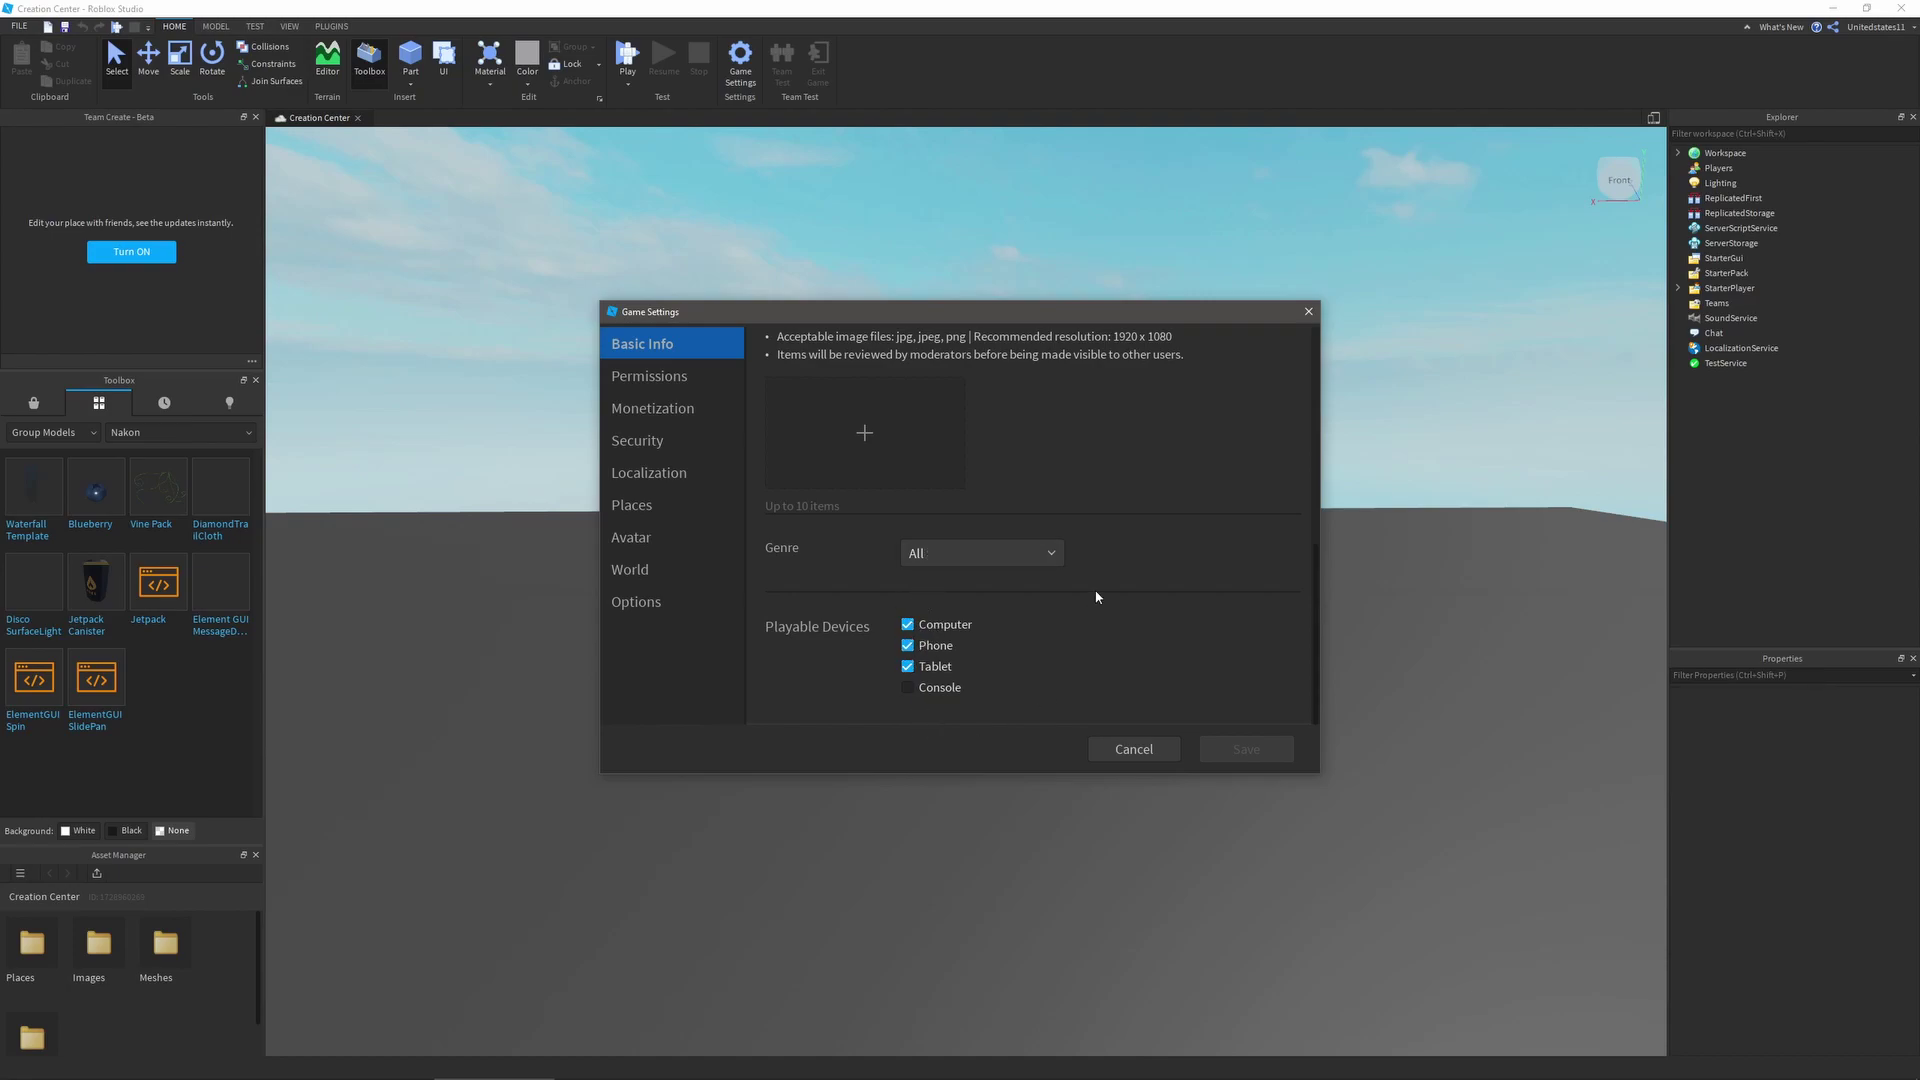
left_click(698, 376)
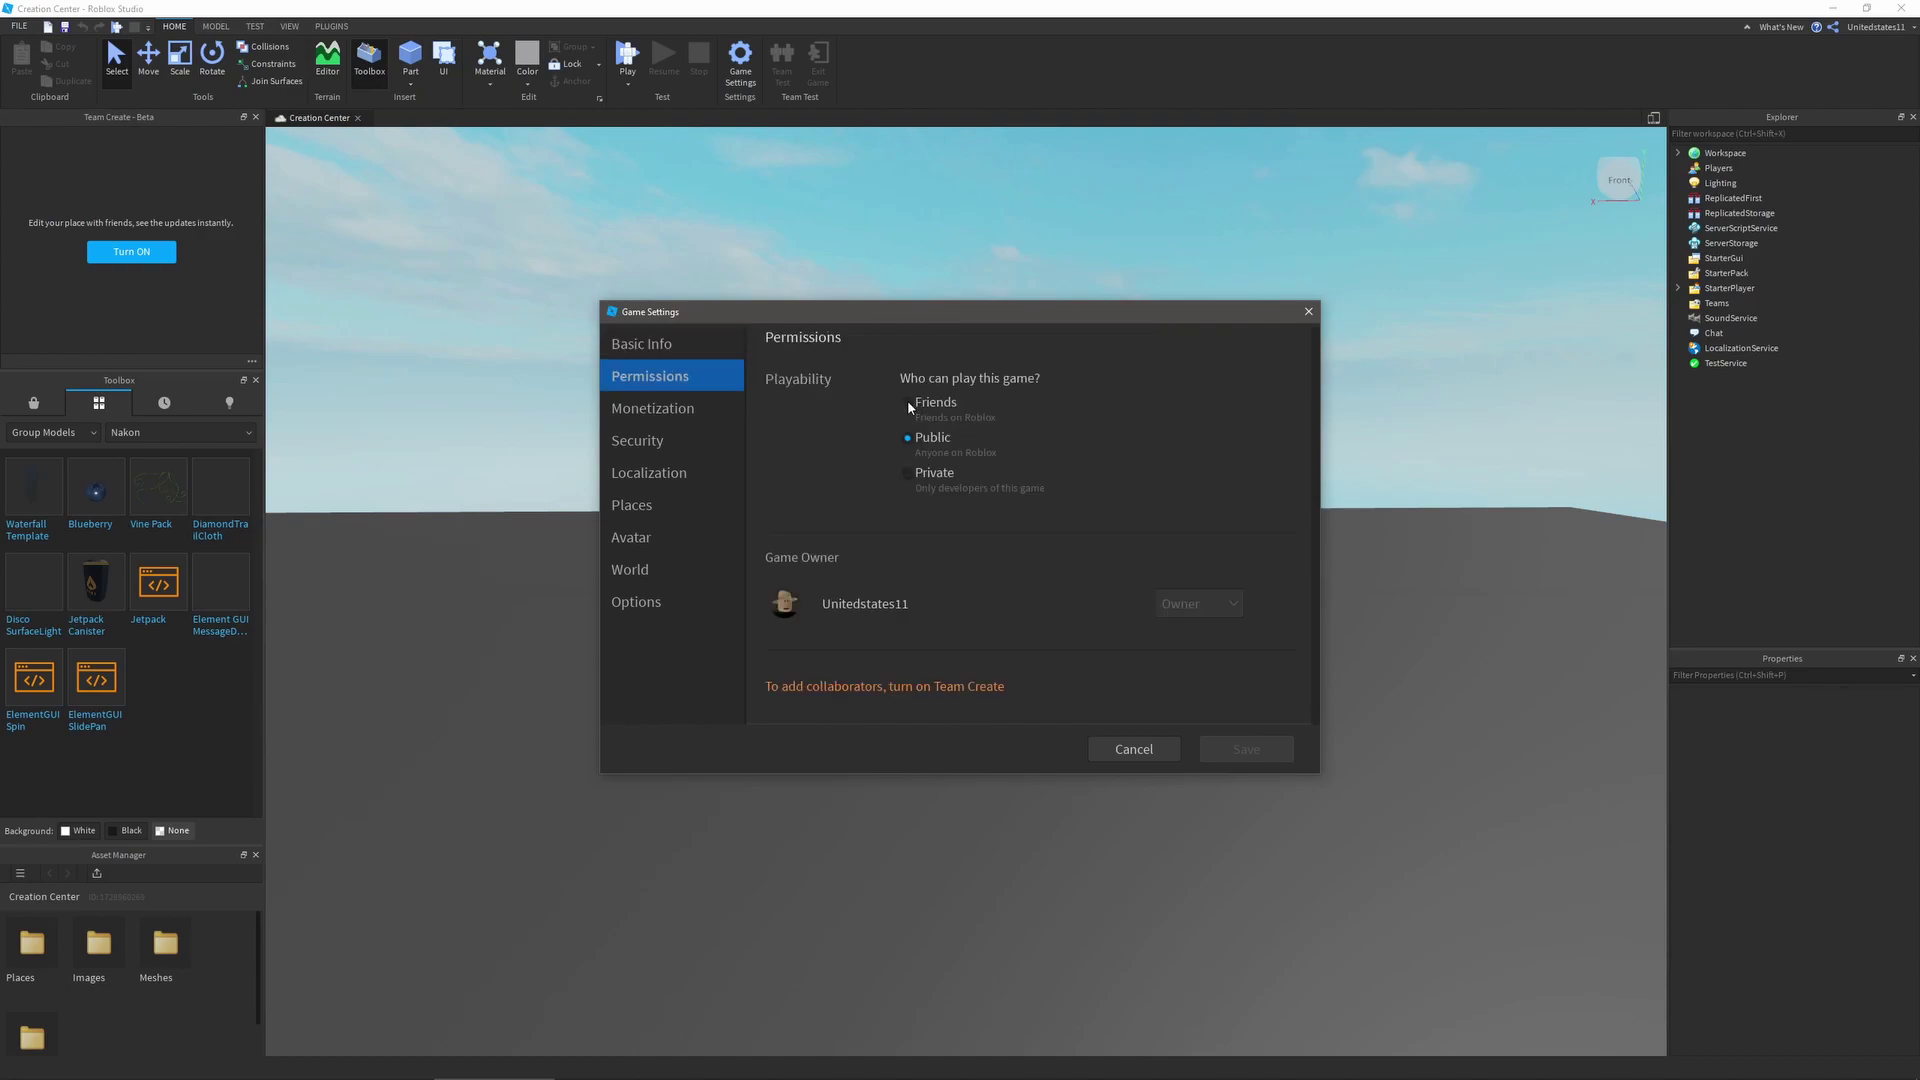
- Close Game Settings without changes, leaving the View ribbon tools showing
key("Pause")
key("Pause")
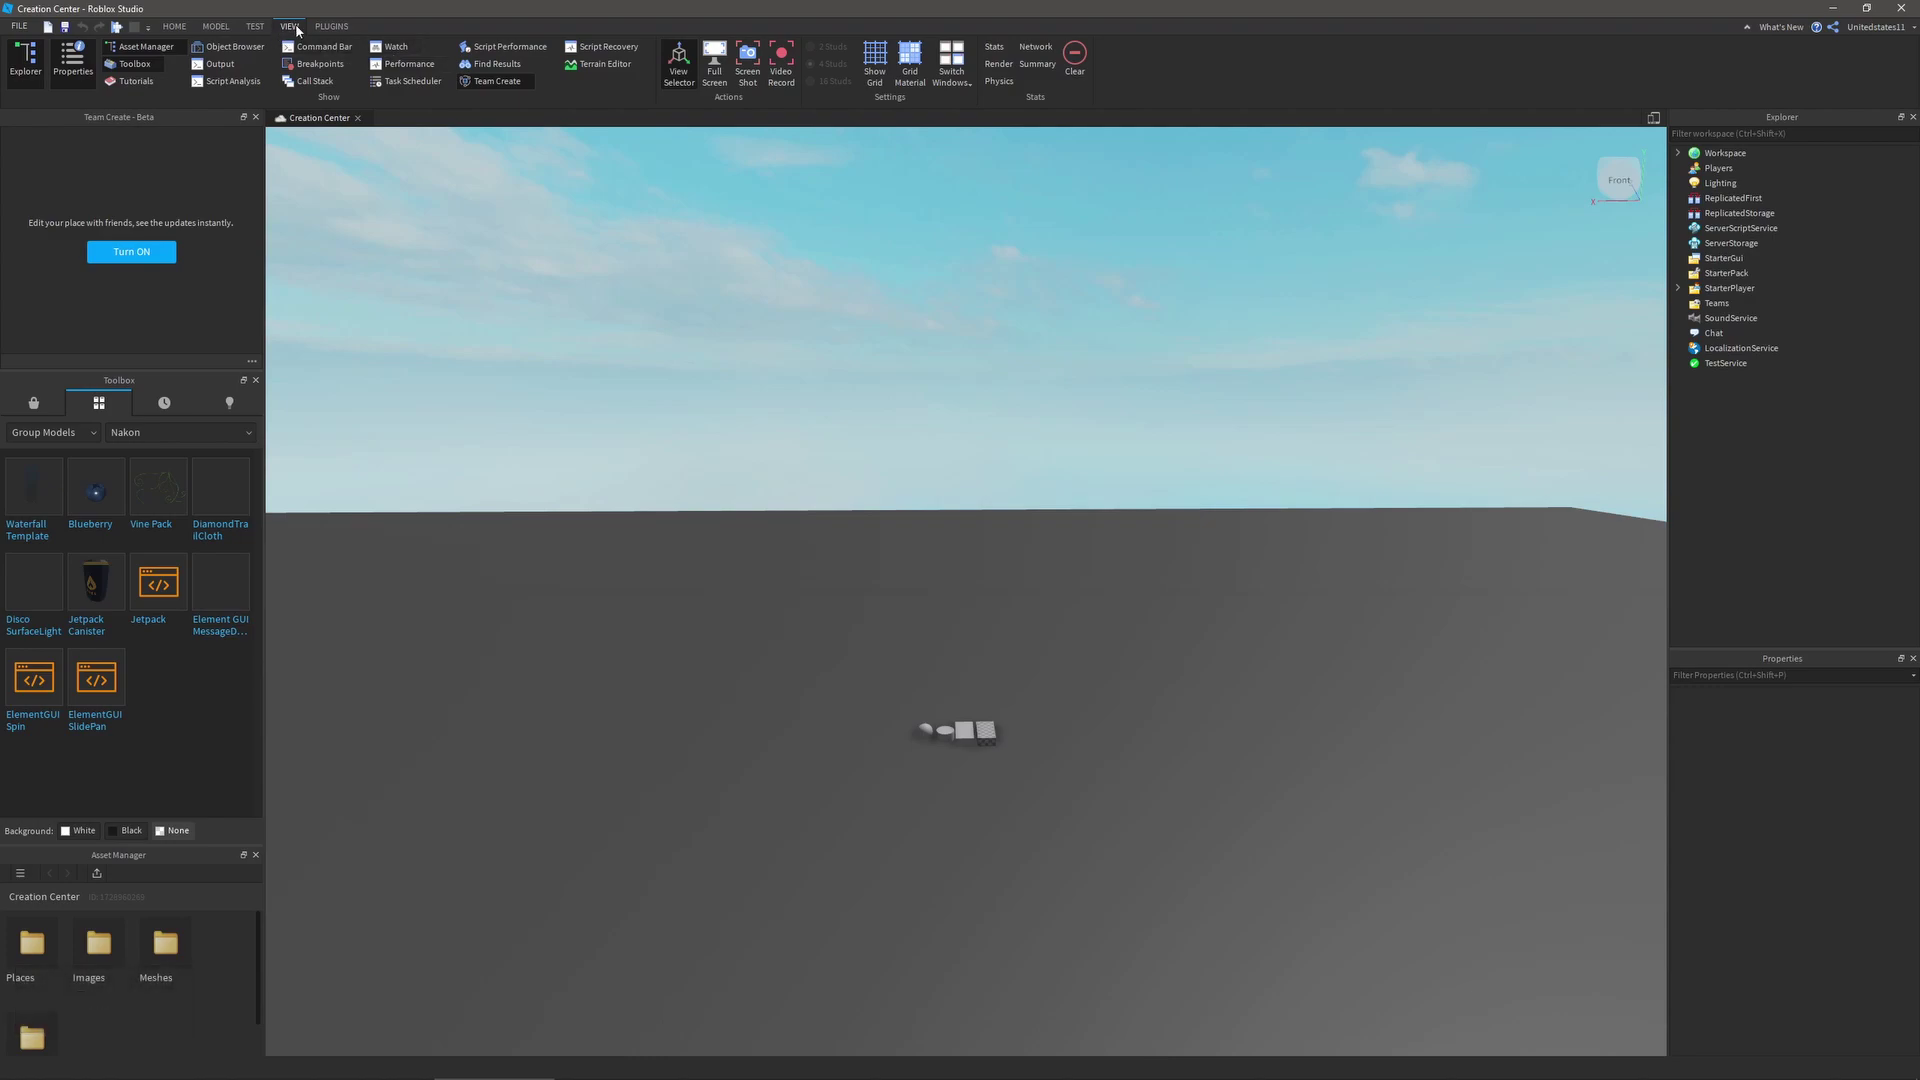
- Turn on Team Create for the place and return to the Home tools
left_click(164, 246)
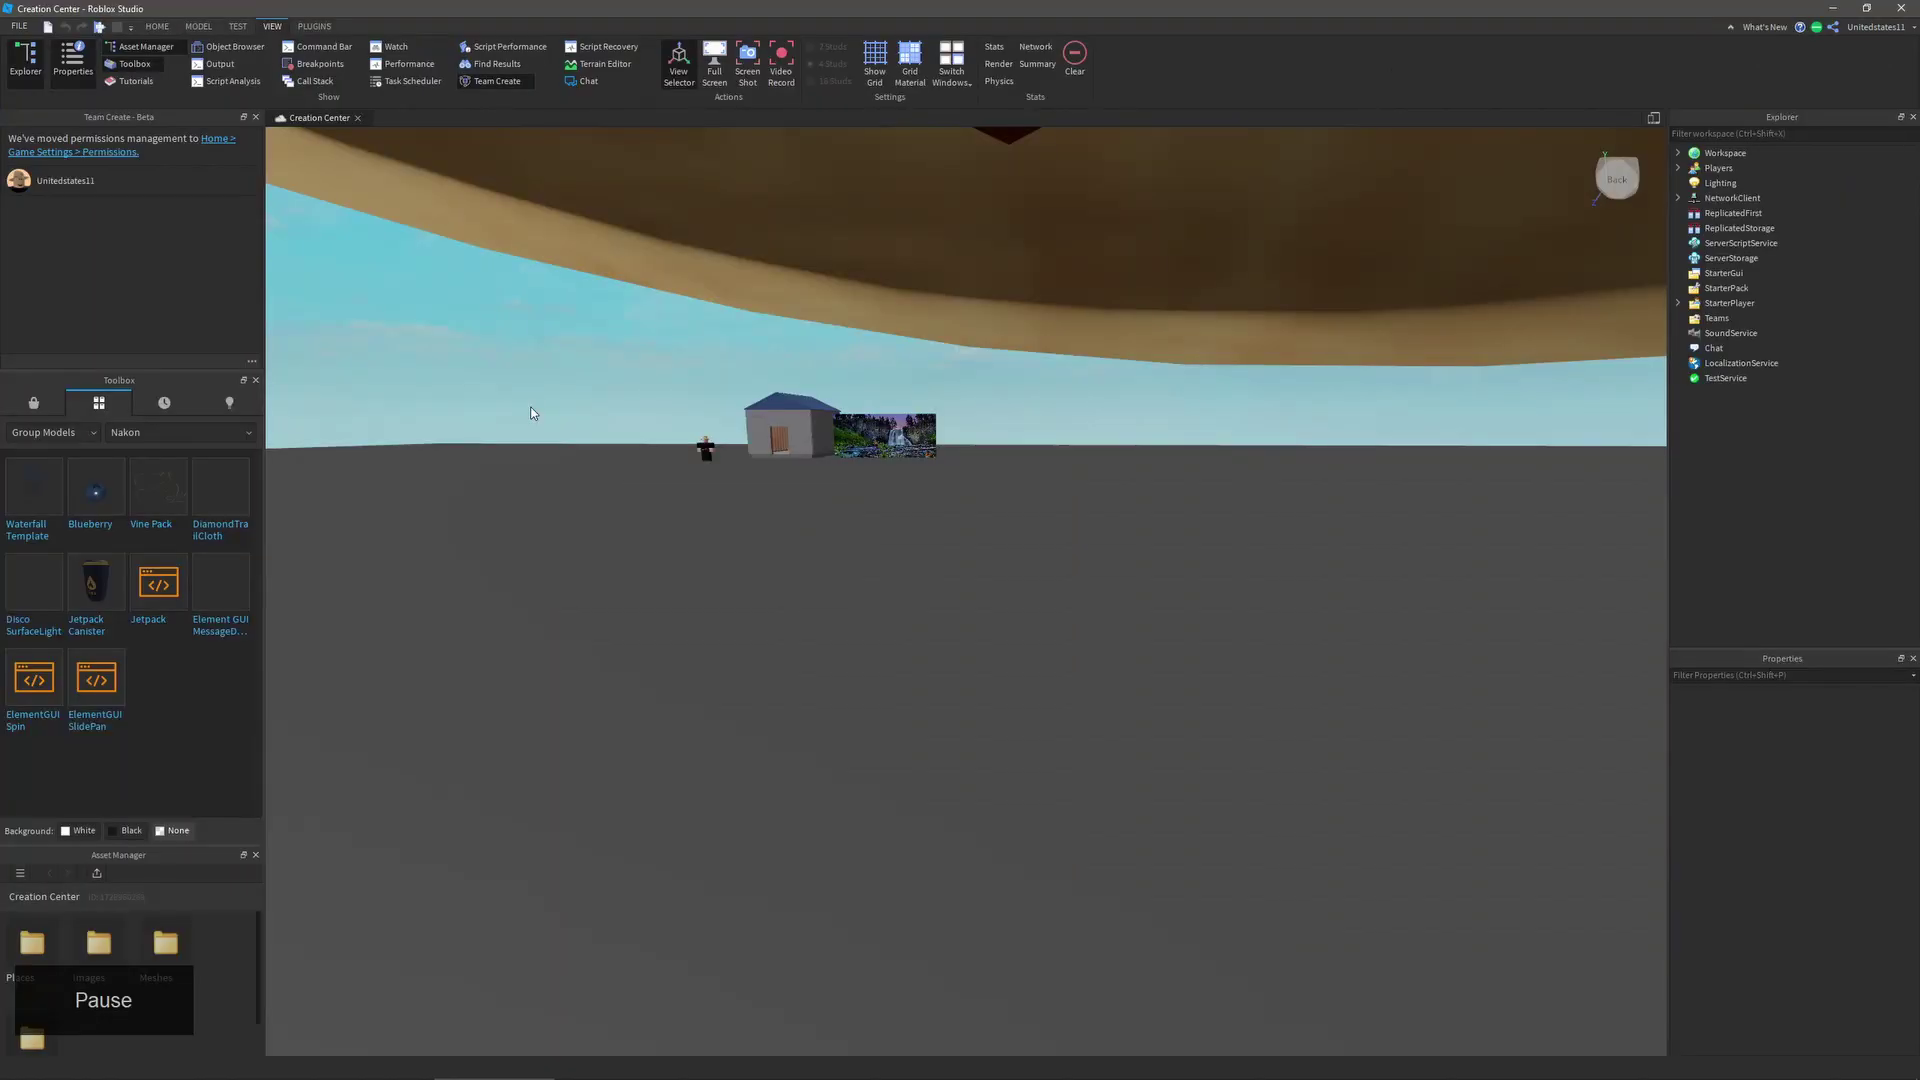
right_click_drag(531, 413, 577, 420)
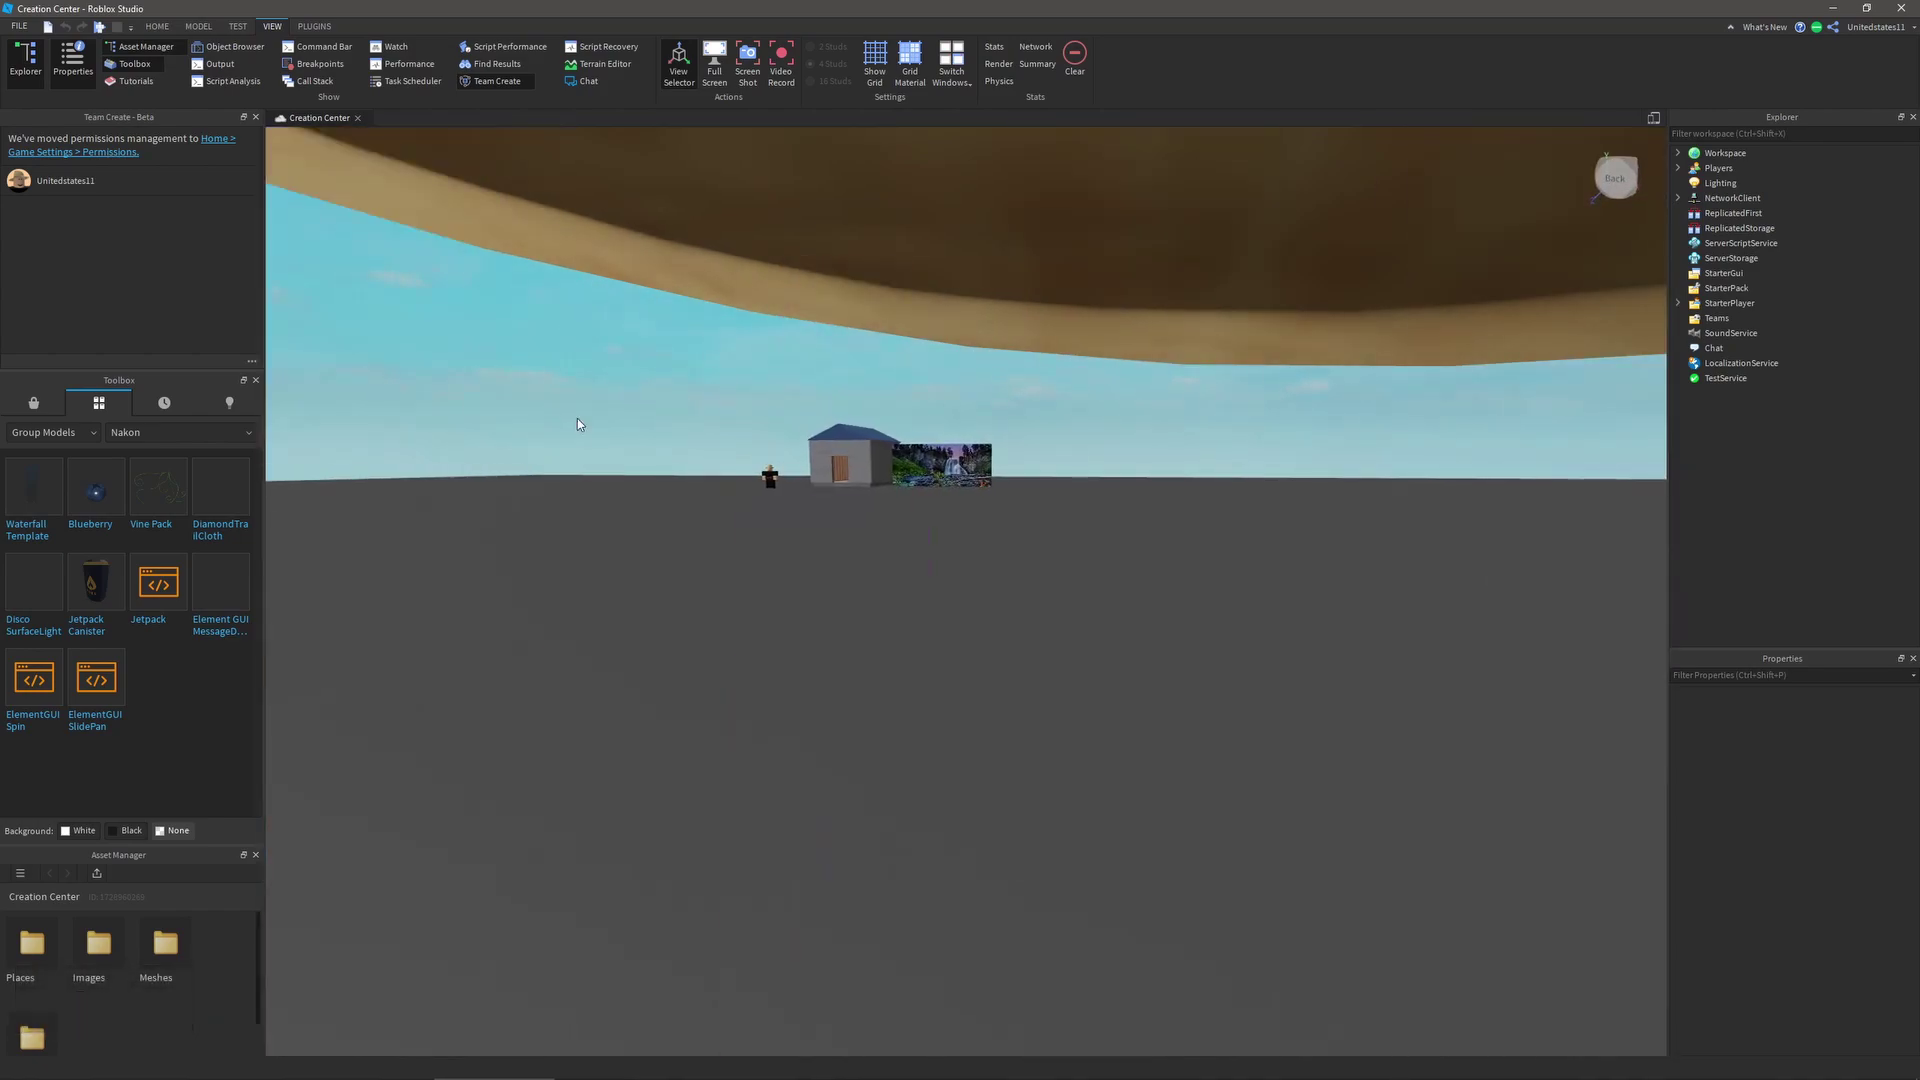
left_click(148, 28)
scroll(874, 374, "down", 5)
- In Game Settings Permissions, search a collaborator username, then clear the search
left_click(740, 60)
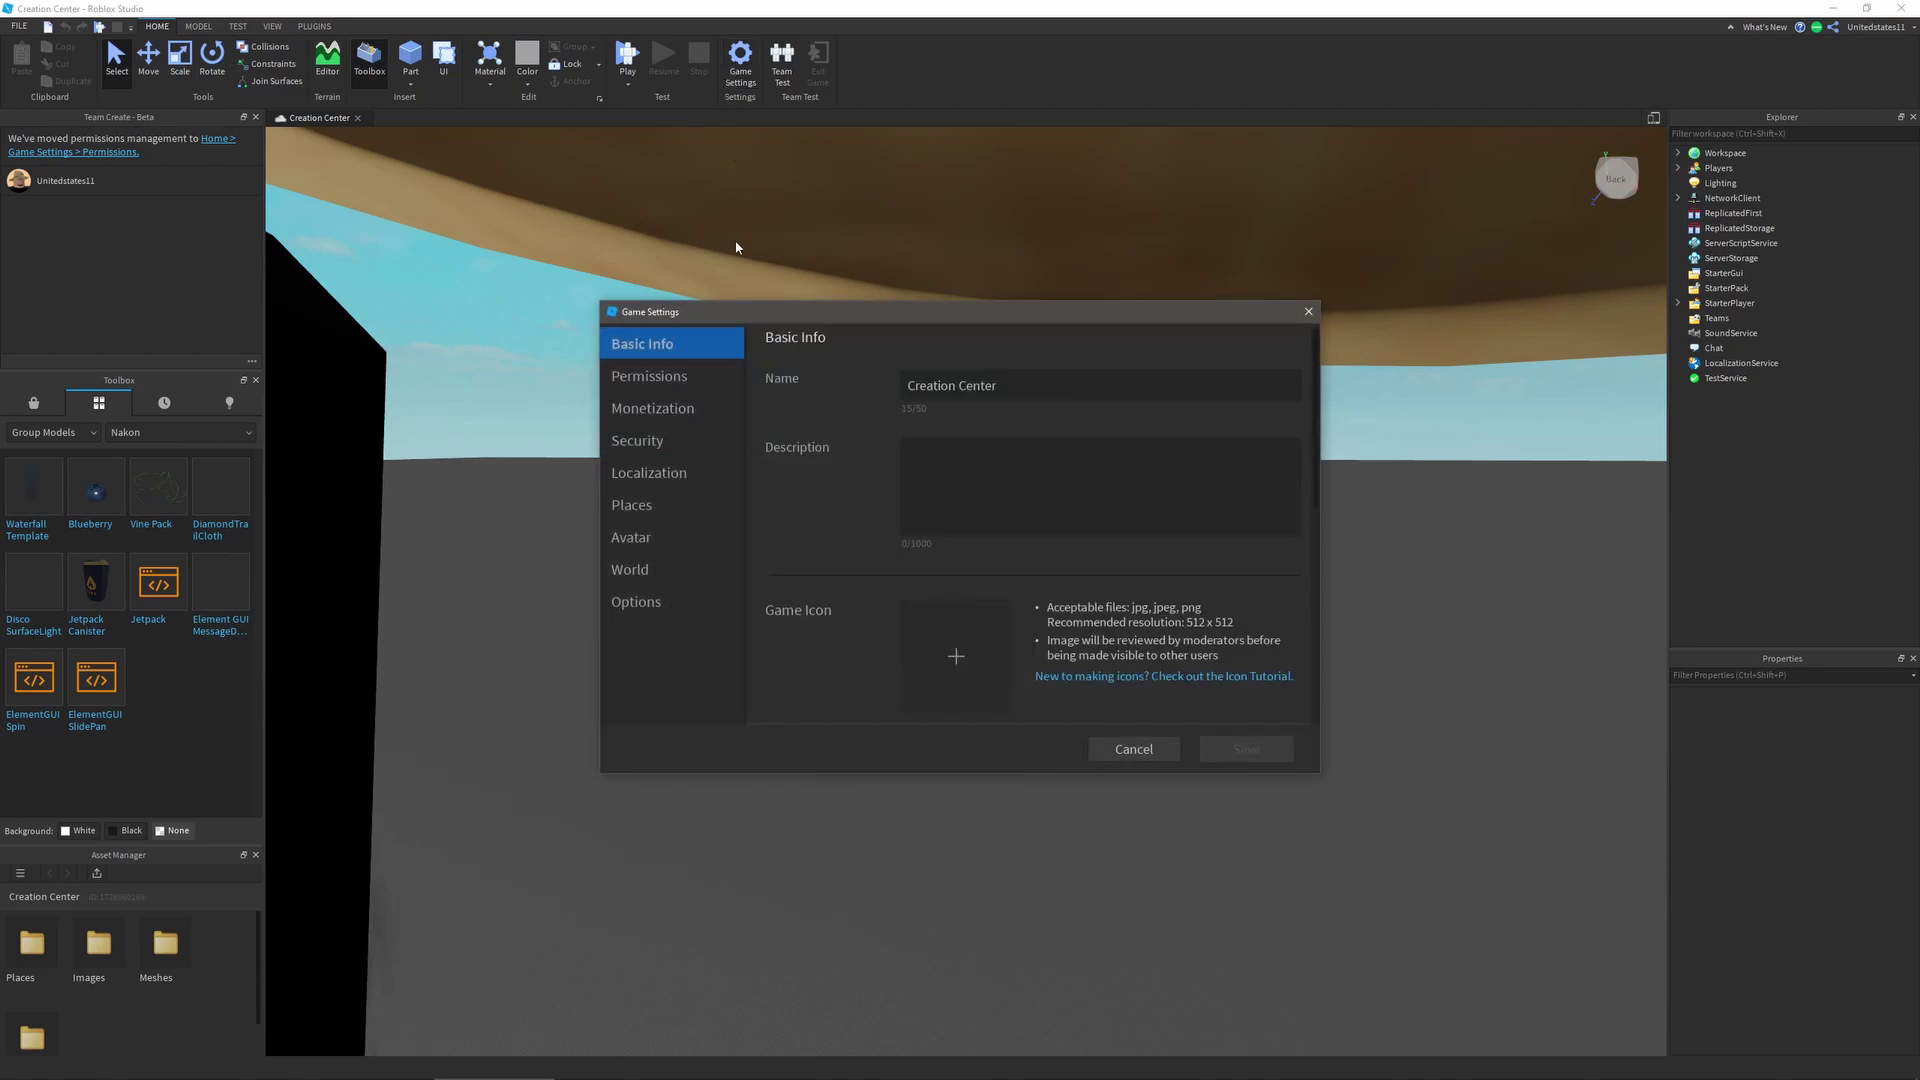
left_click(745, 385)
scroll(892, 526, "down", 3)
left_click(888, 662)
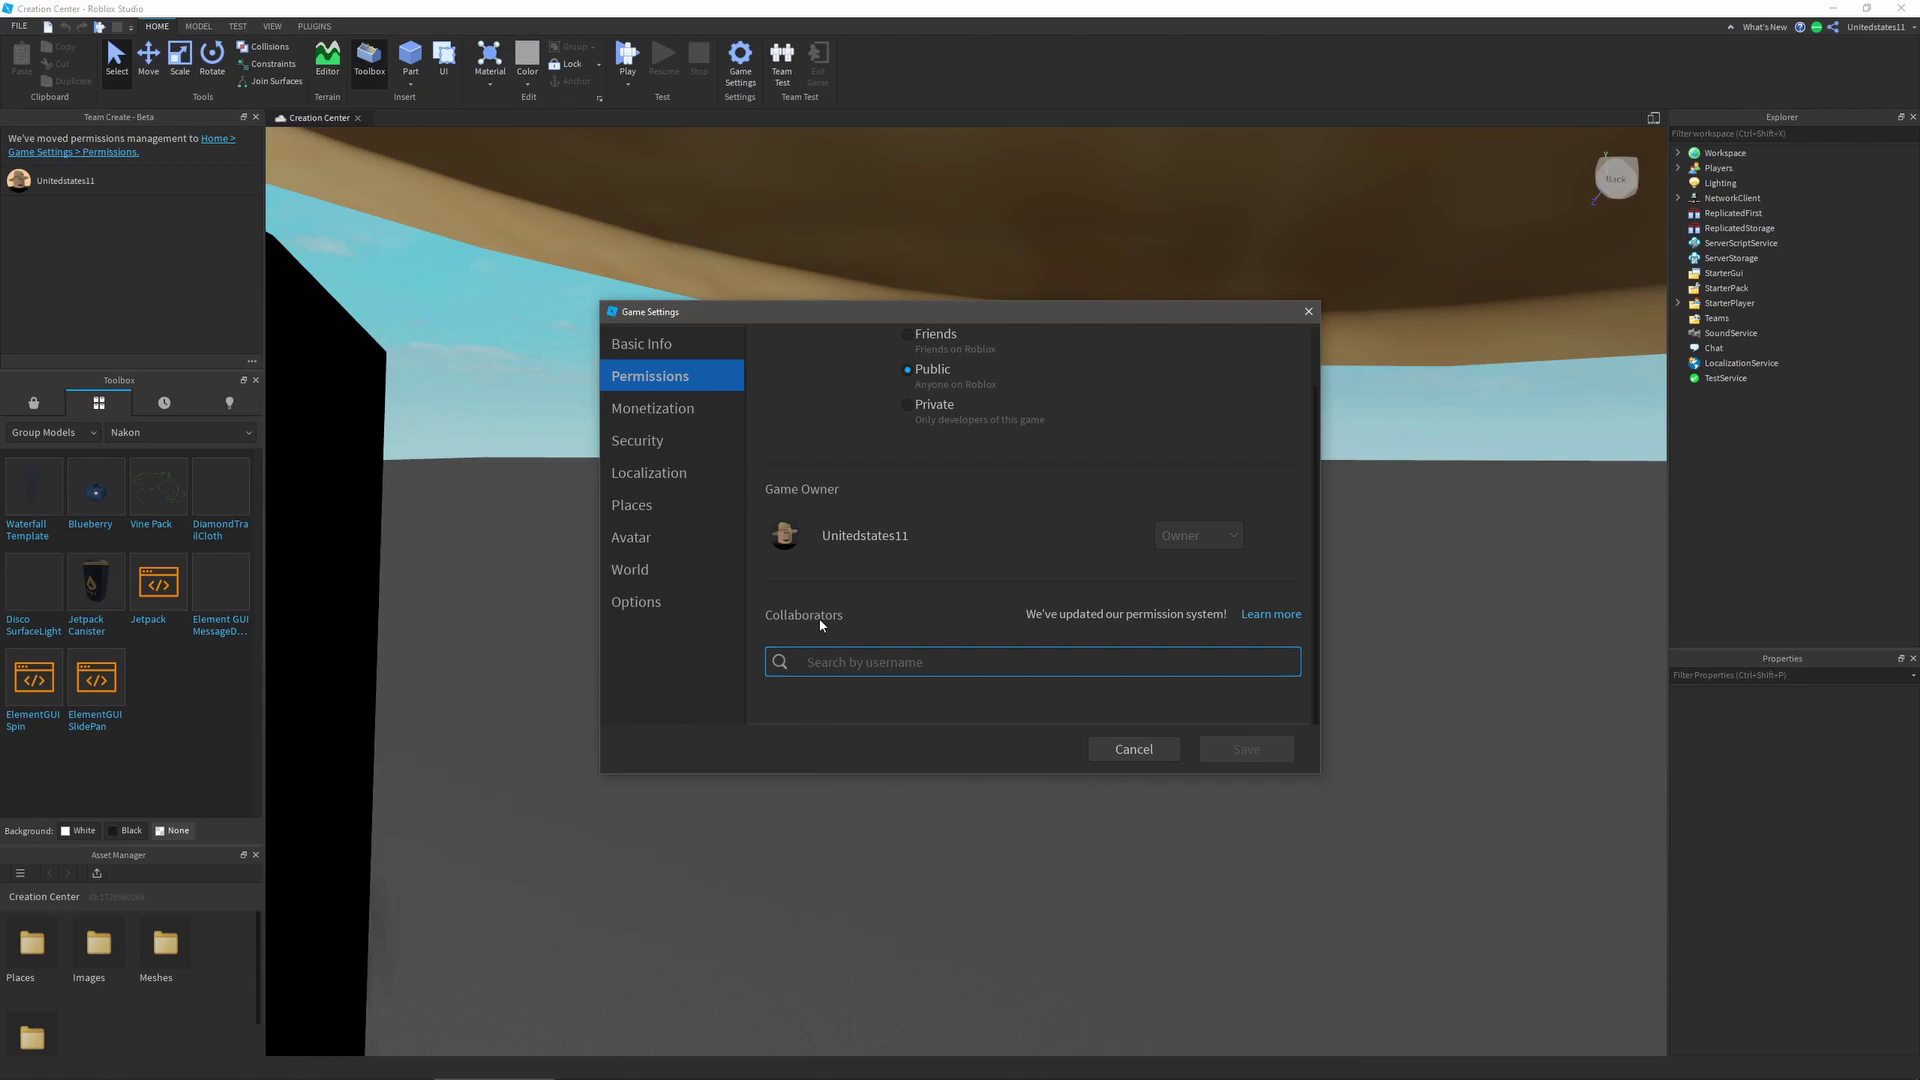
type("frank")
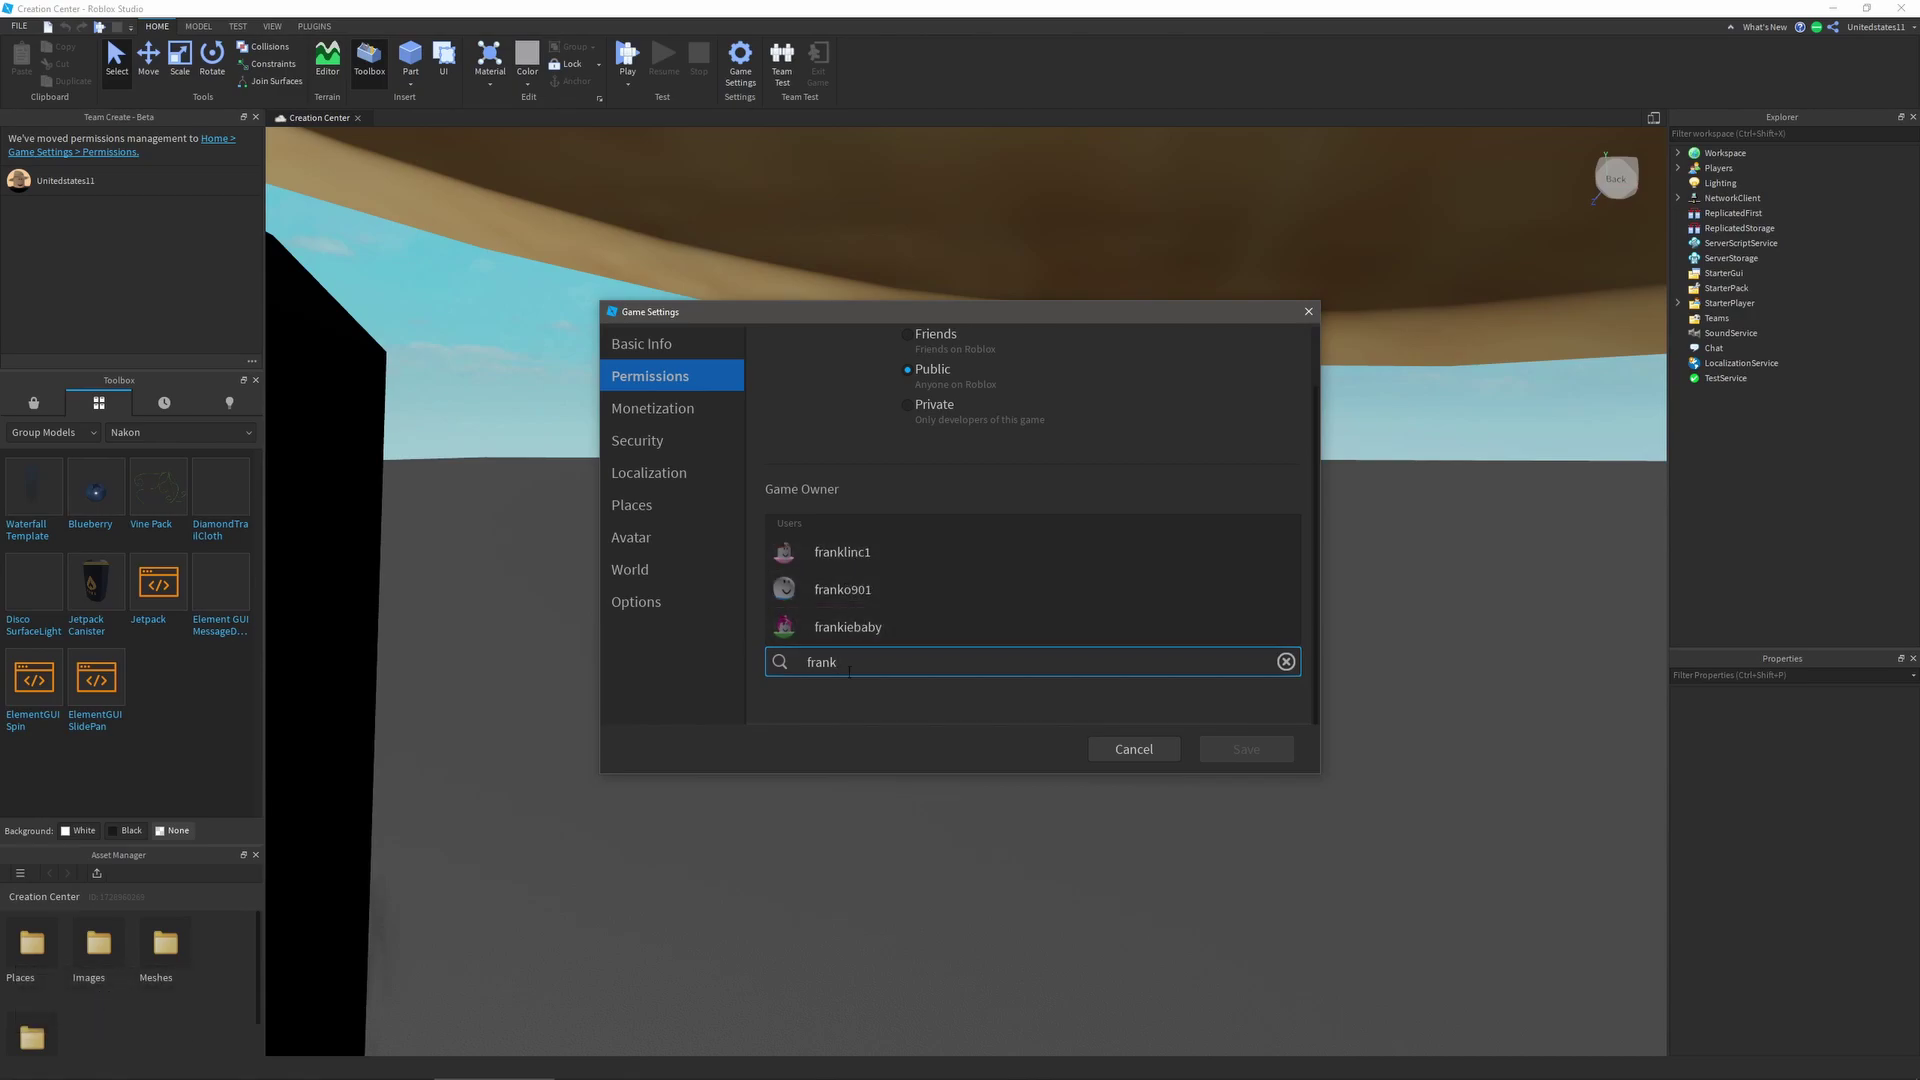
key("BackSpace")
key("BackSpace")
key("BackSpace")
key("BackSpace")
key("BackSpace")
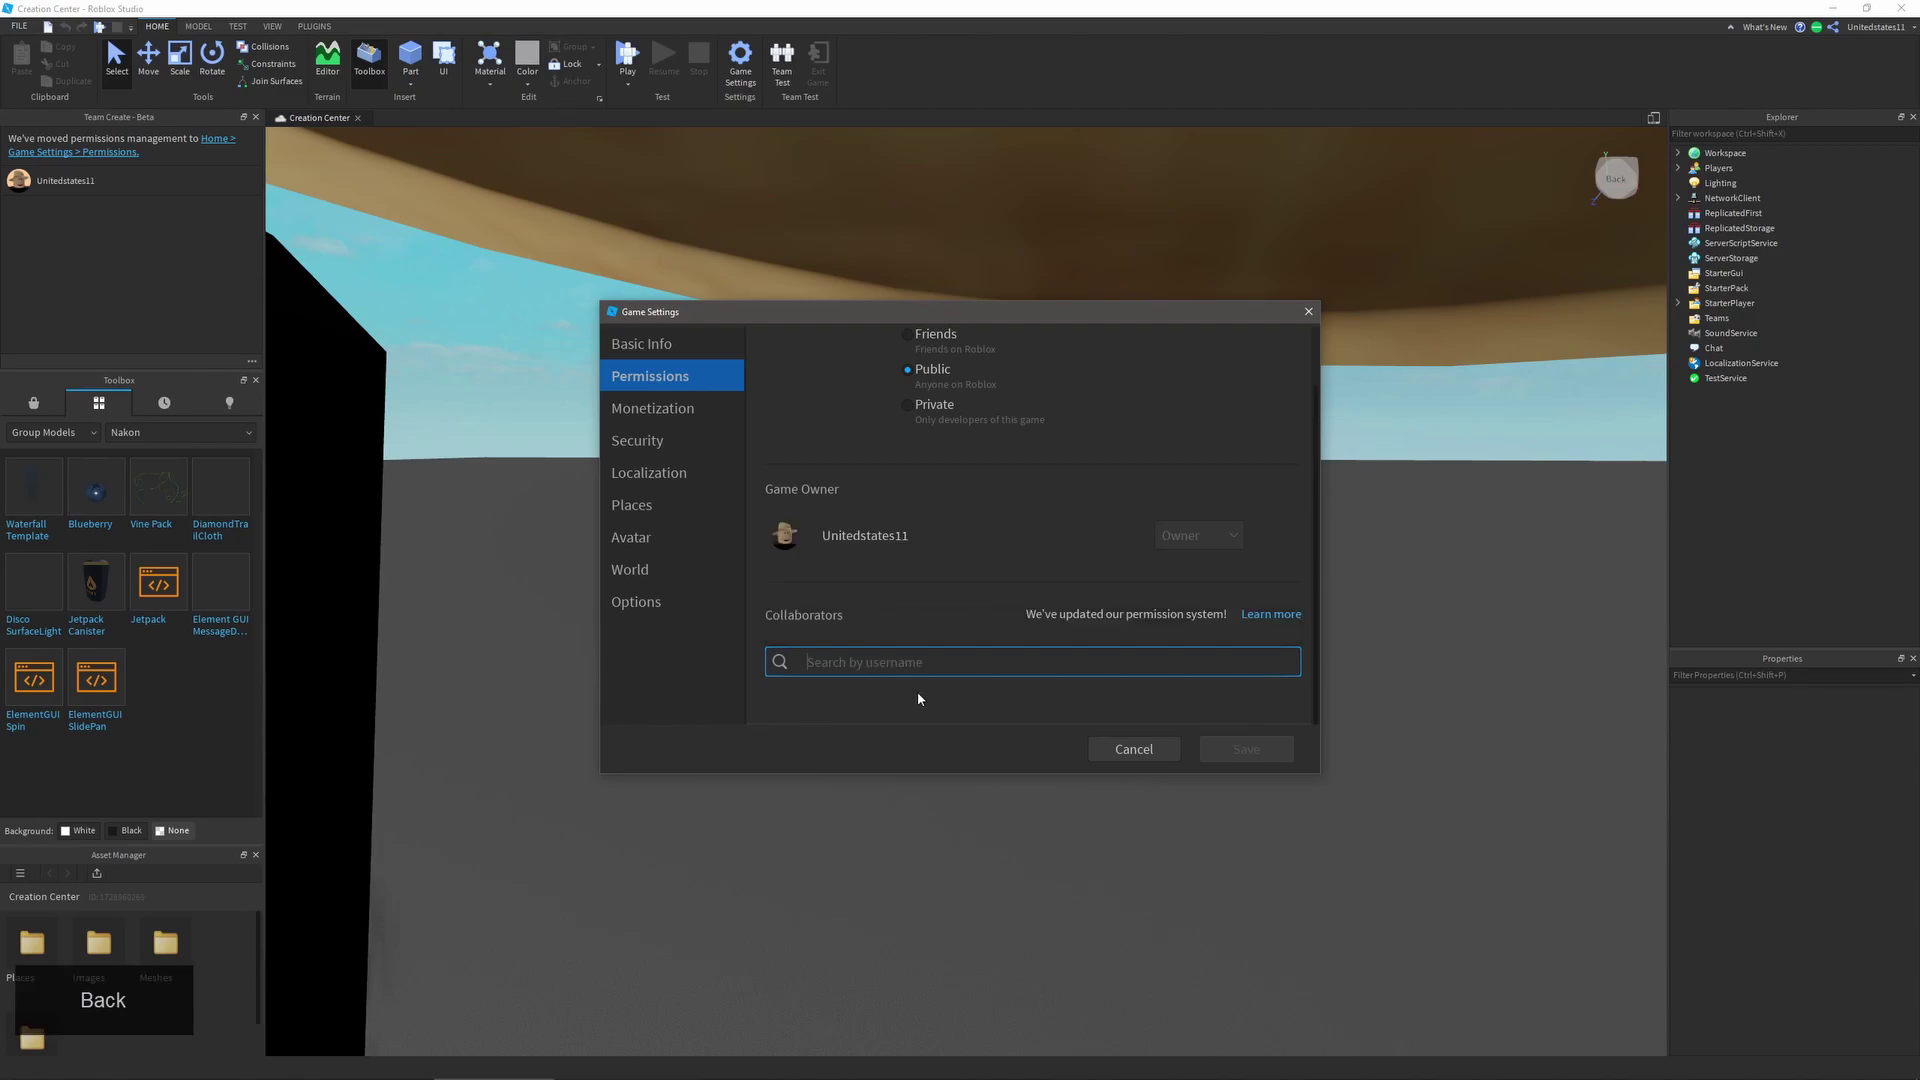
- Cancel Game Settings, reopen it and view Security: third-party sales and teleports allowed
left_click(1112, 749)
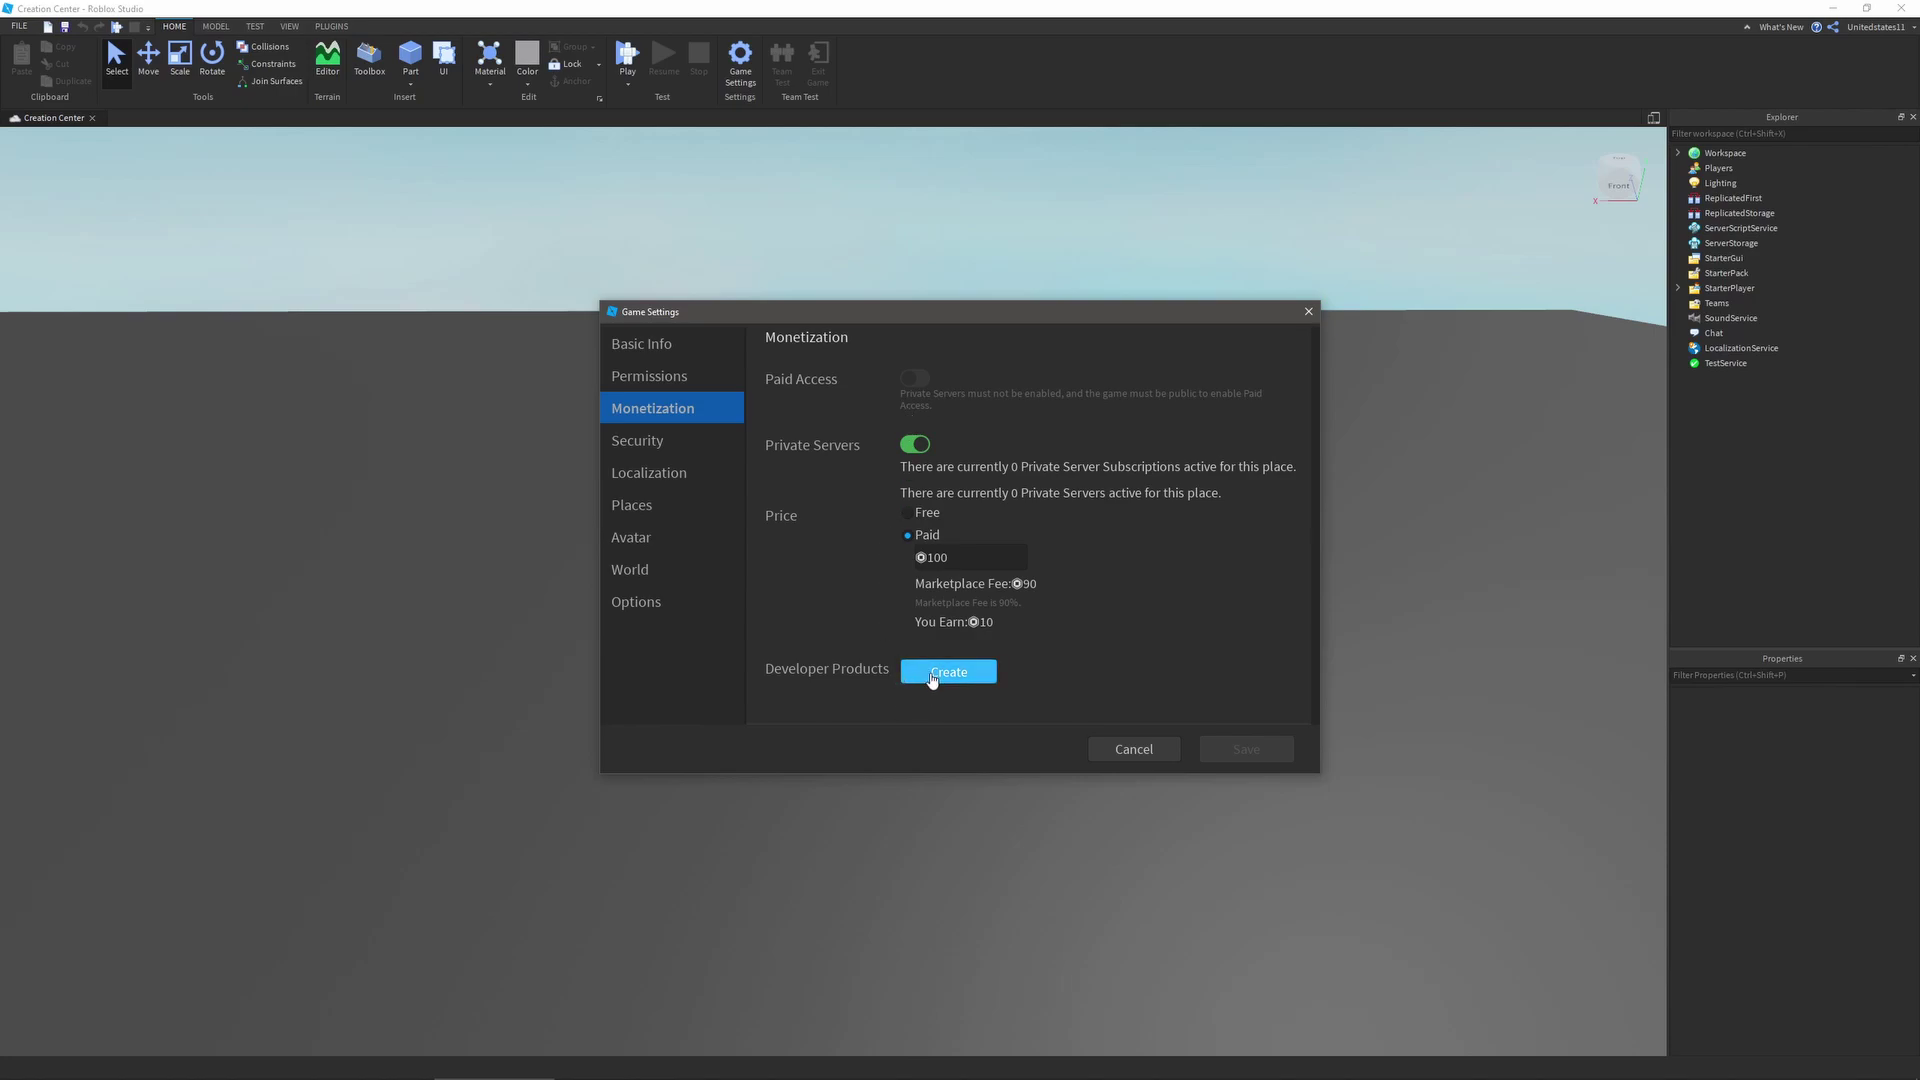
key("Pause")
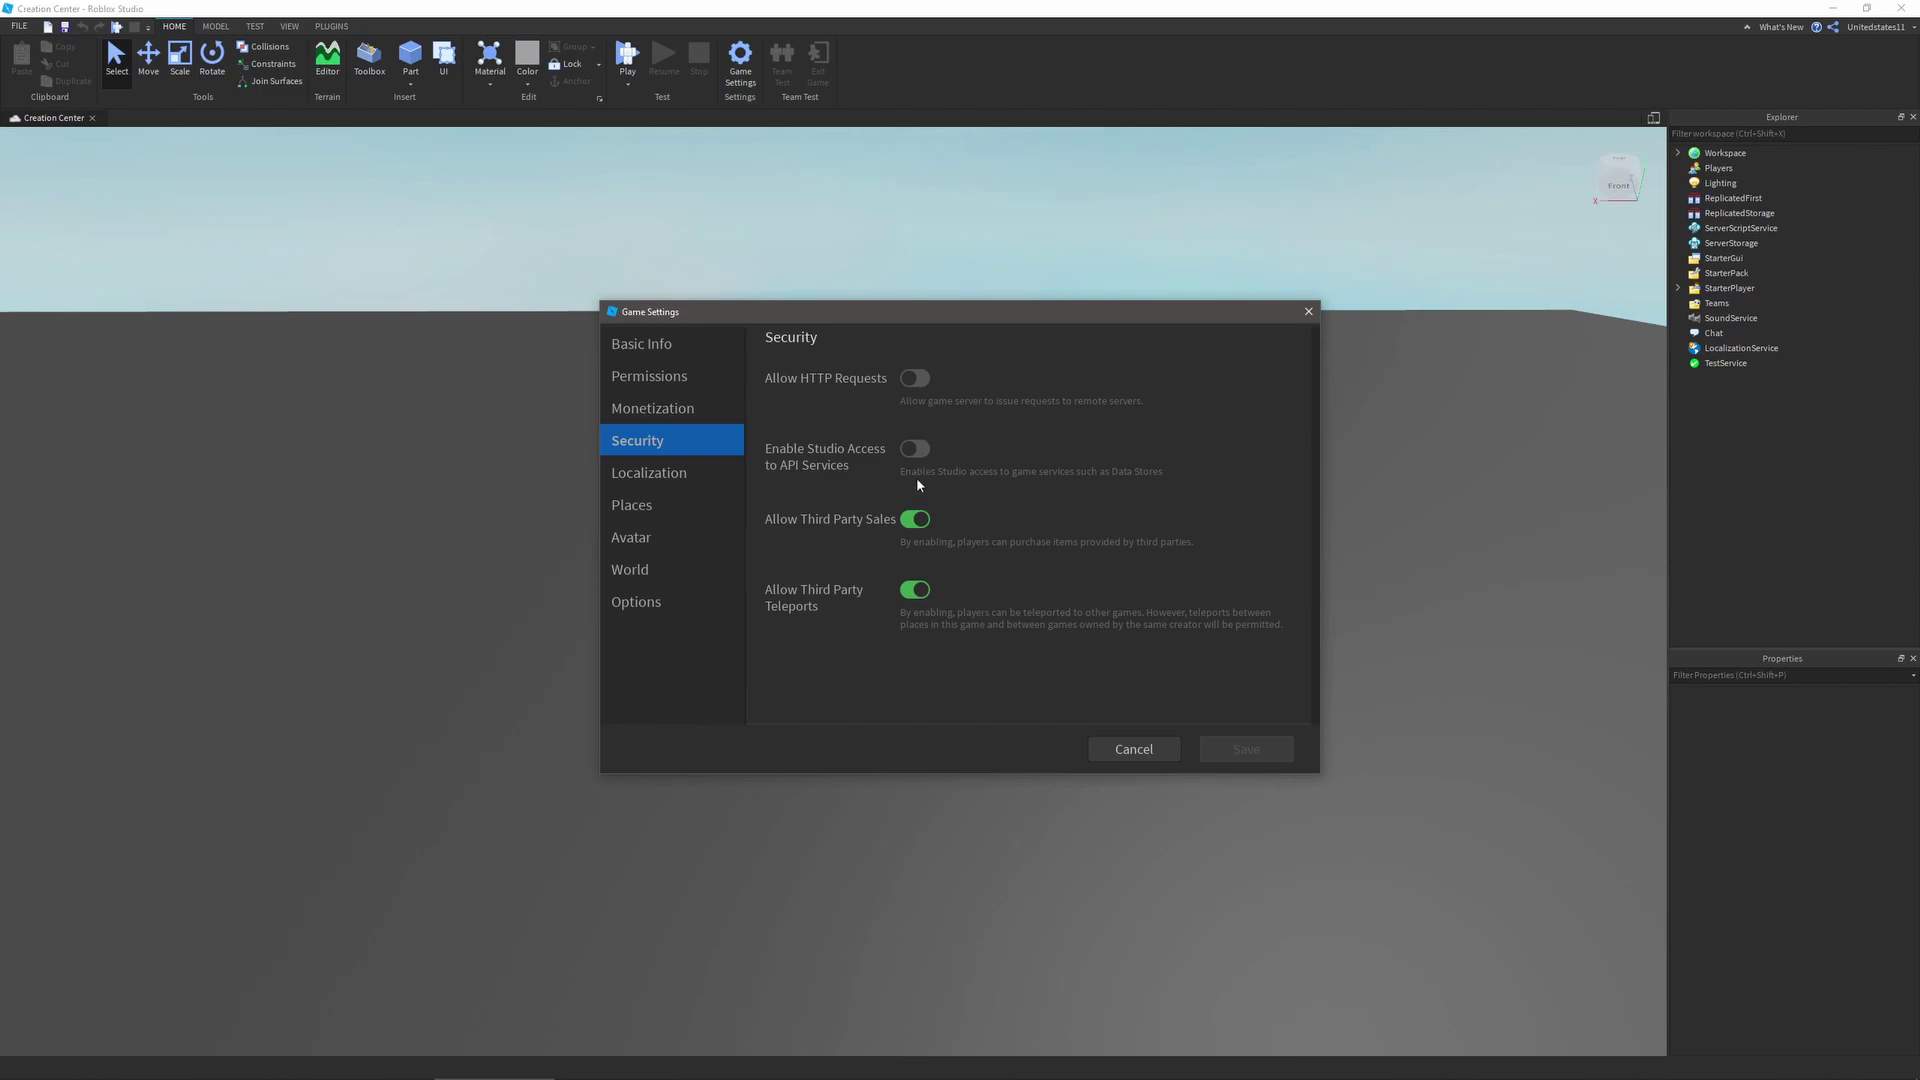
- Review the Security toggles, then move to Localization with English as source language
key("Pause")
key("Pause")
key("Pause")
key("Pause")
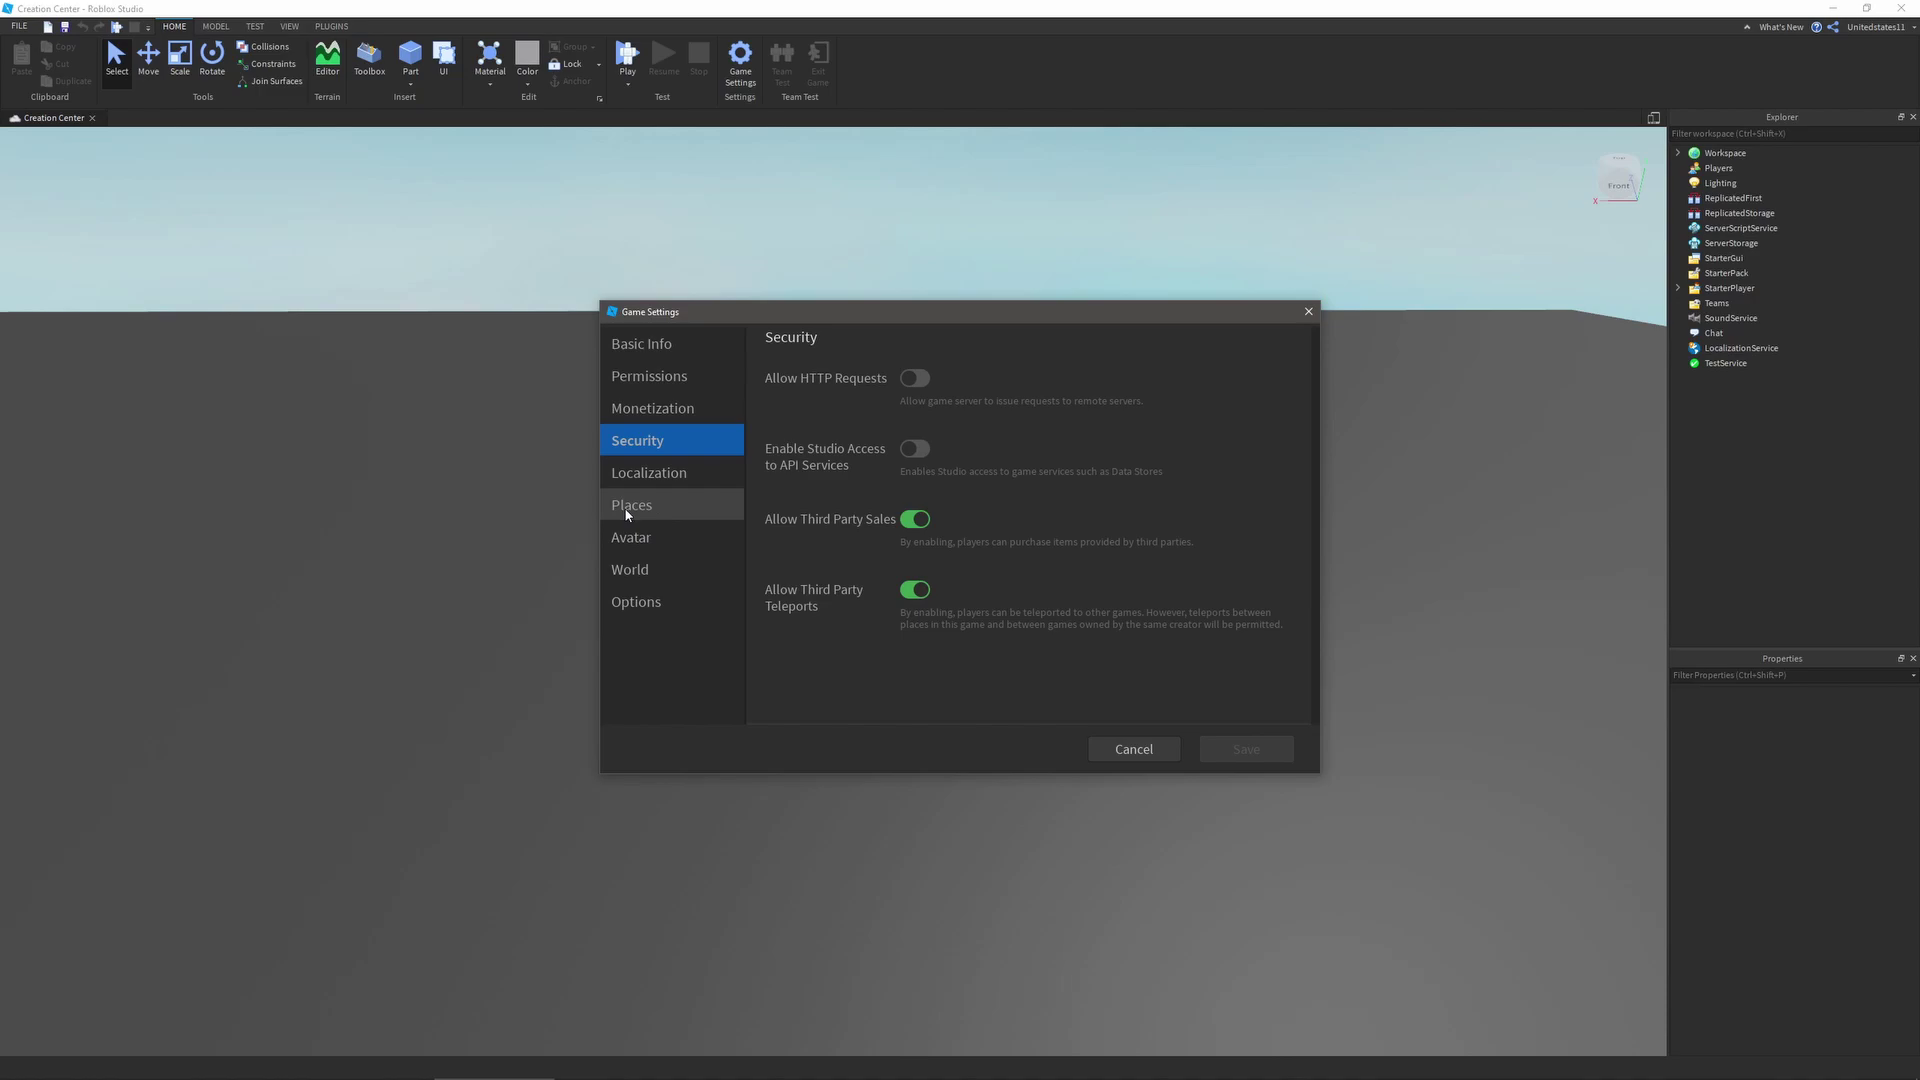
left_click(660, 474)
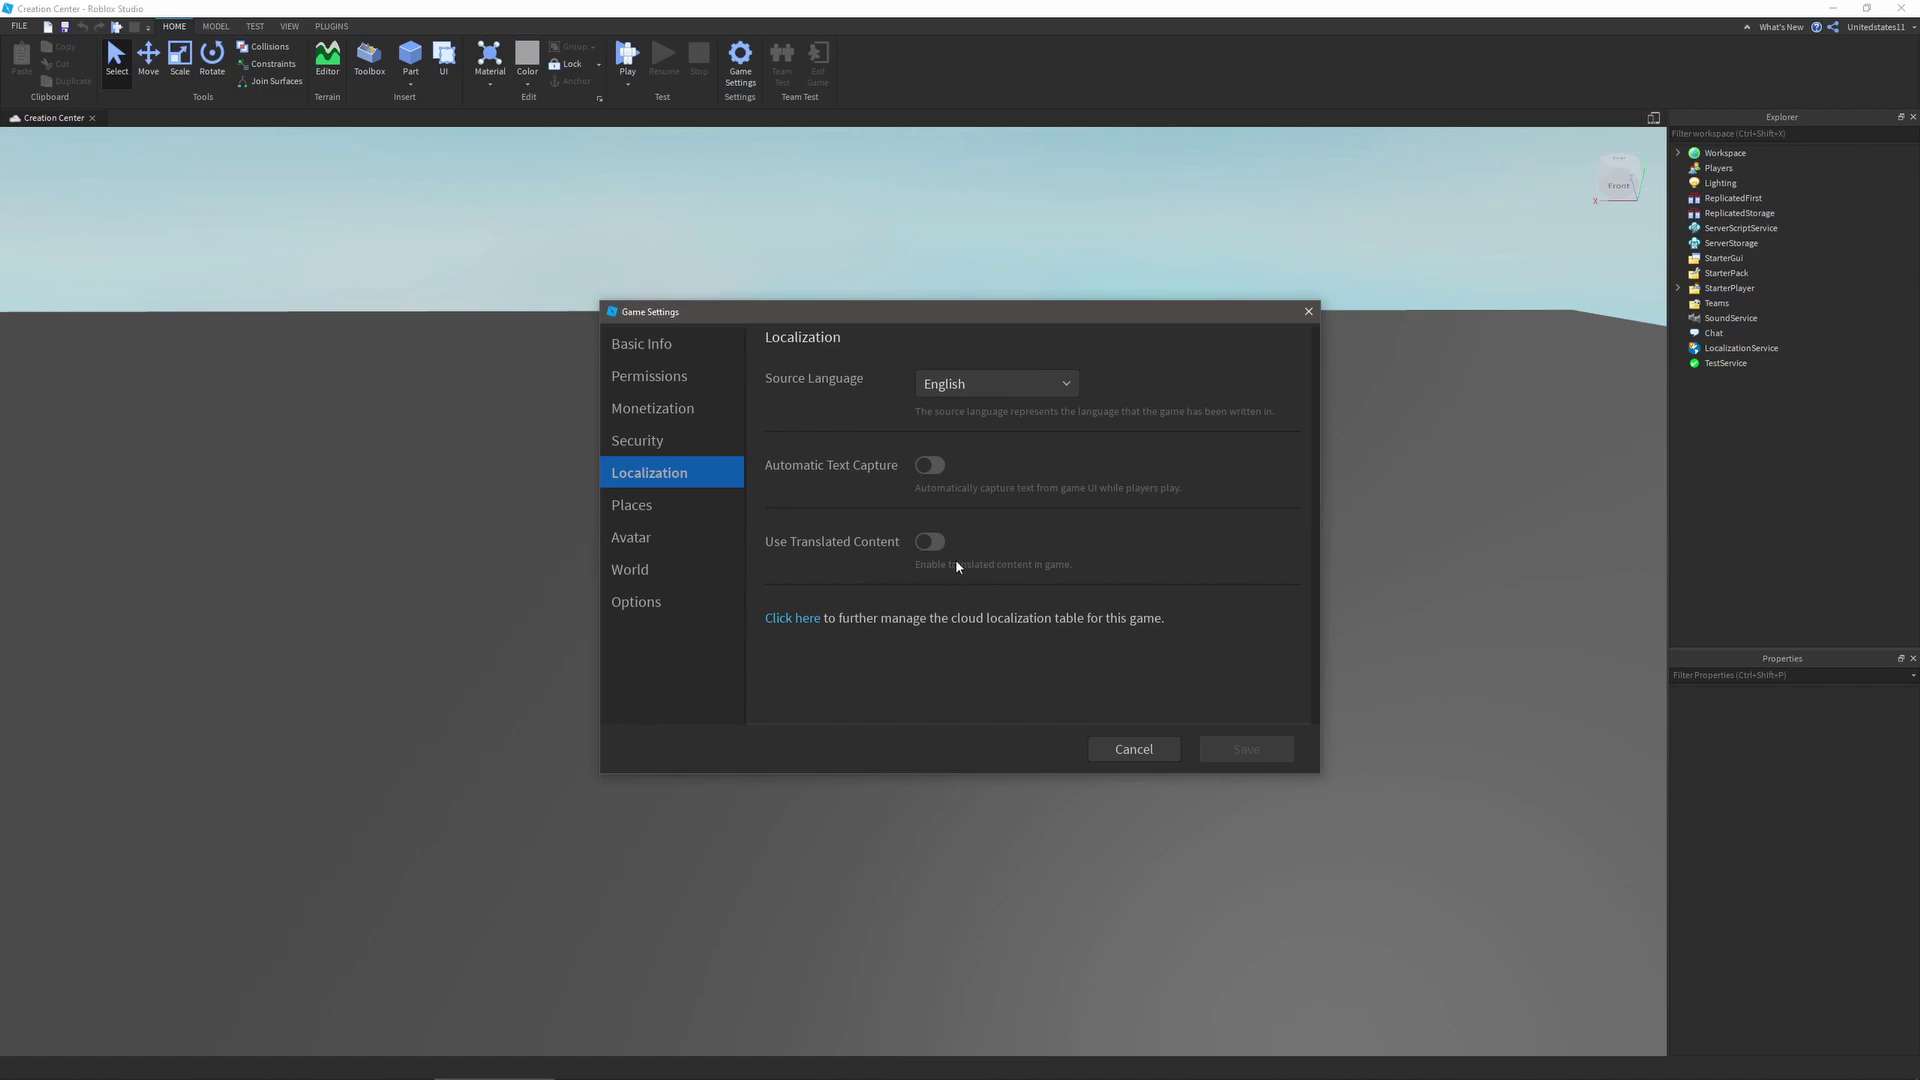
- Review Localization options, then open Places listing Creation Center, version 10, 10 max players
key("Pause")
left_click(631, 505)
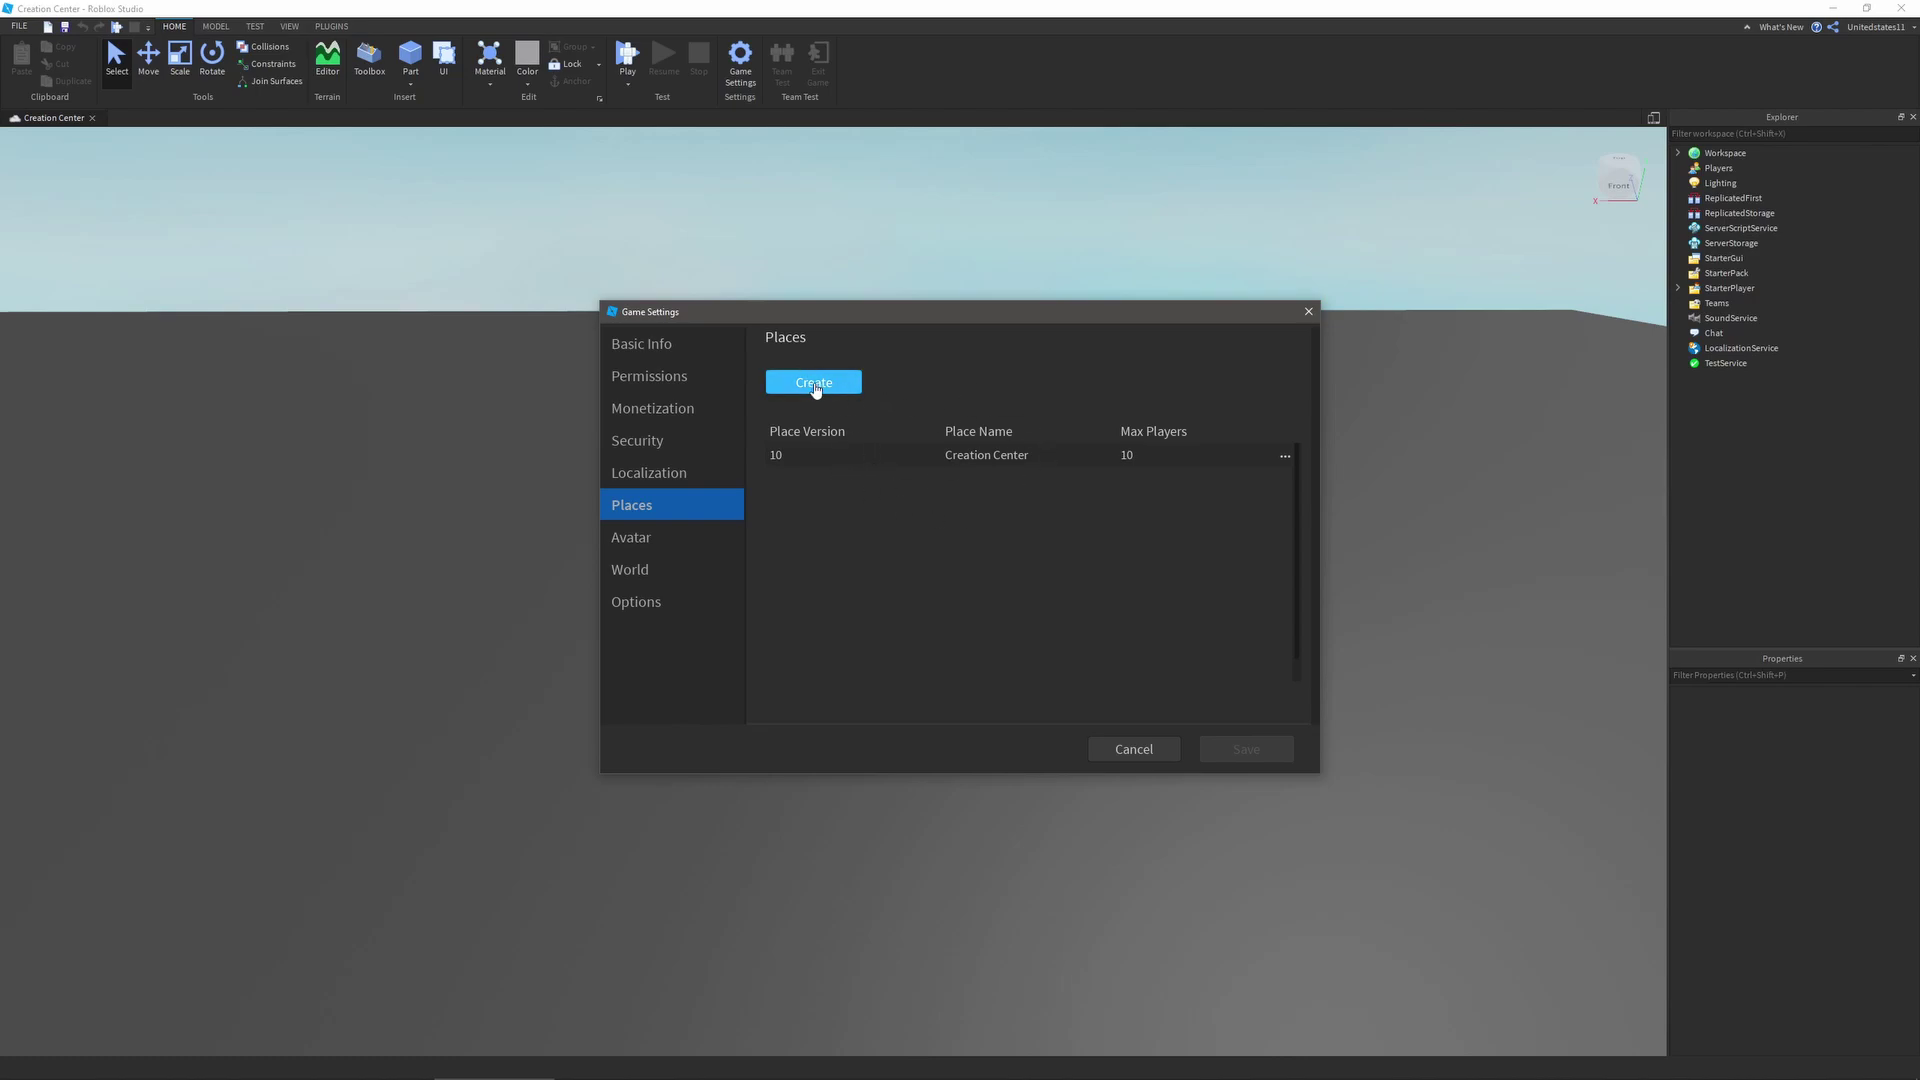
- Start adding a new place, then open the Avatar page (R15, Player Choice, Inner Box)
left_click(812, 391)
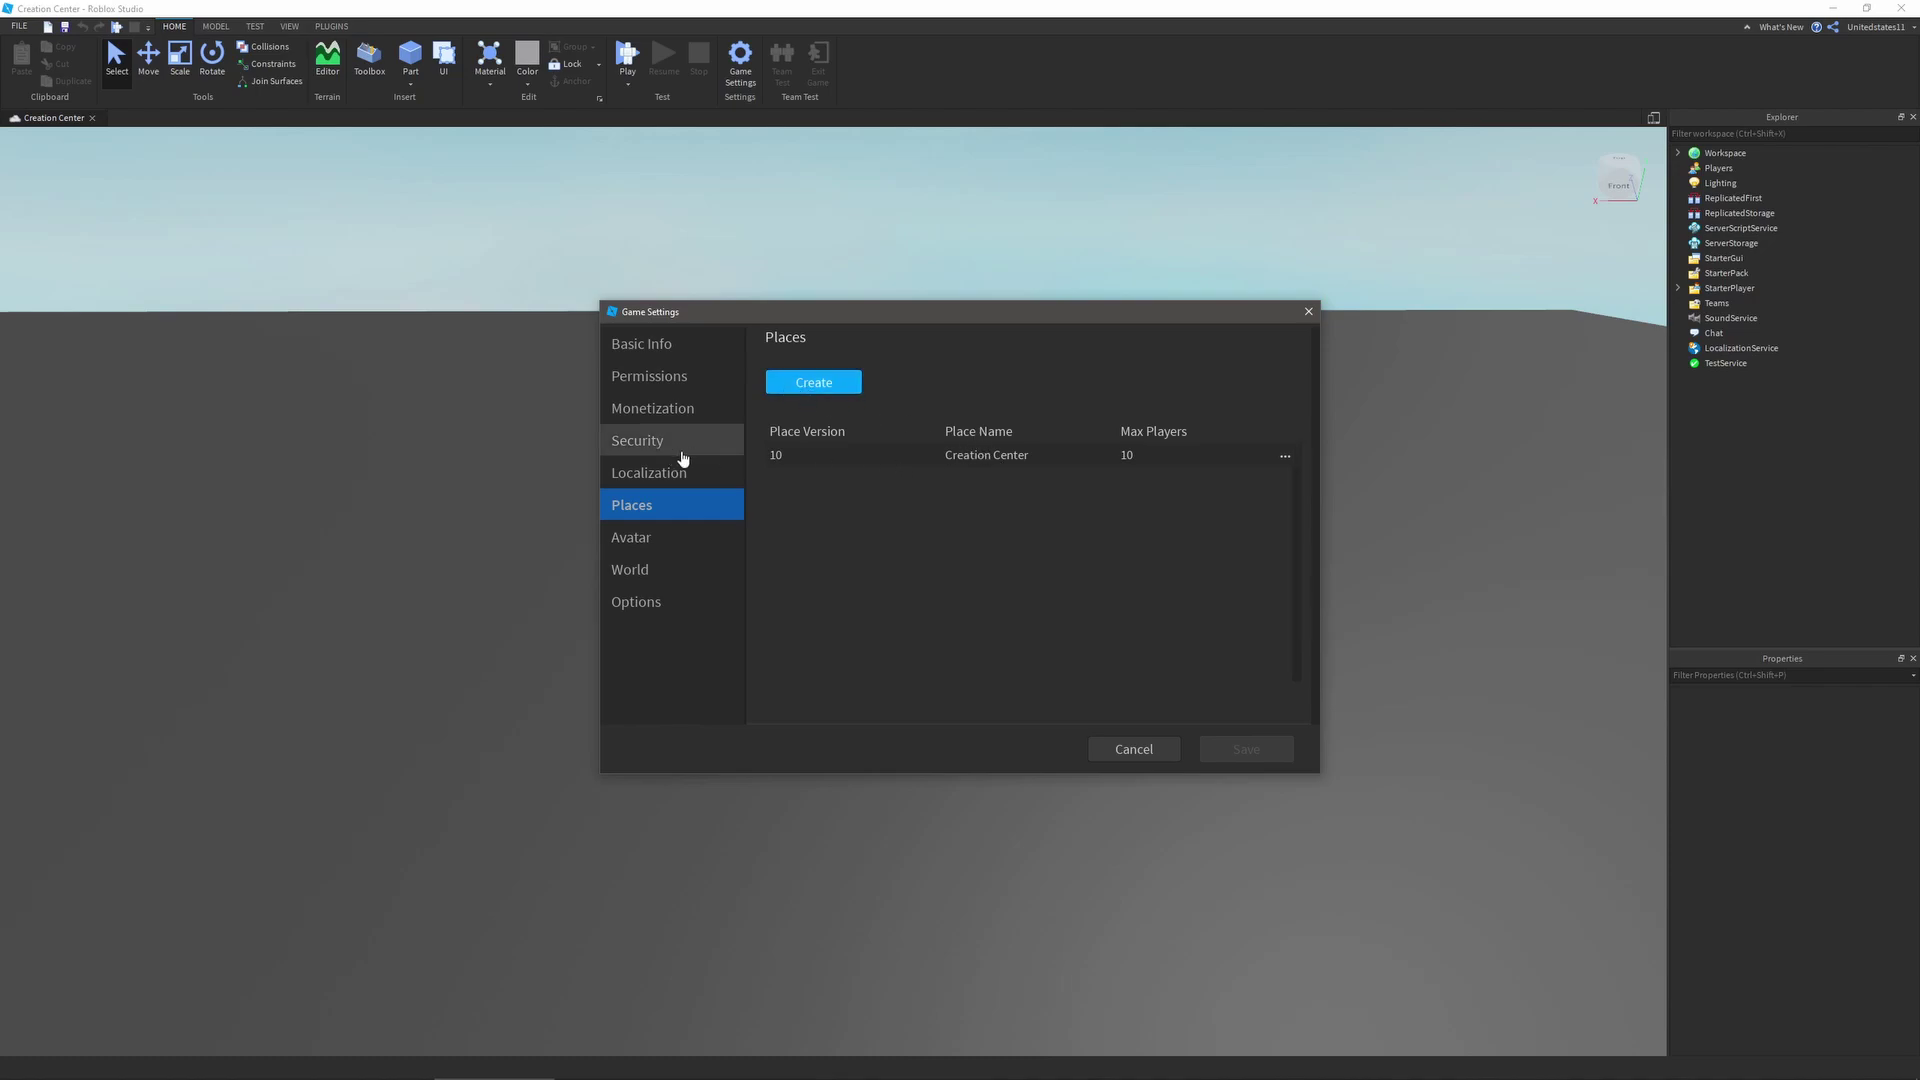
left_click(649, 537)
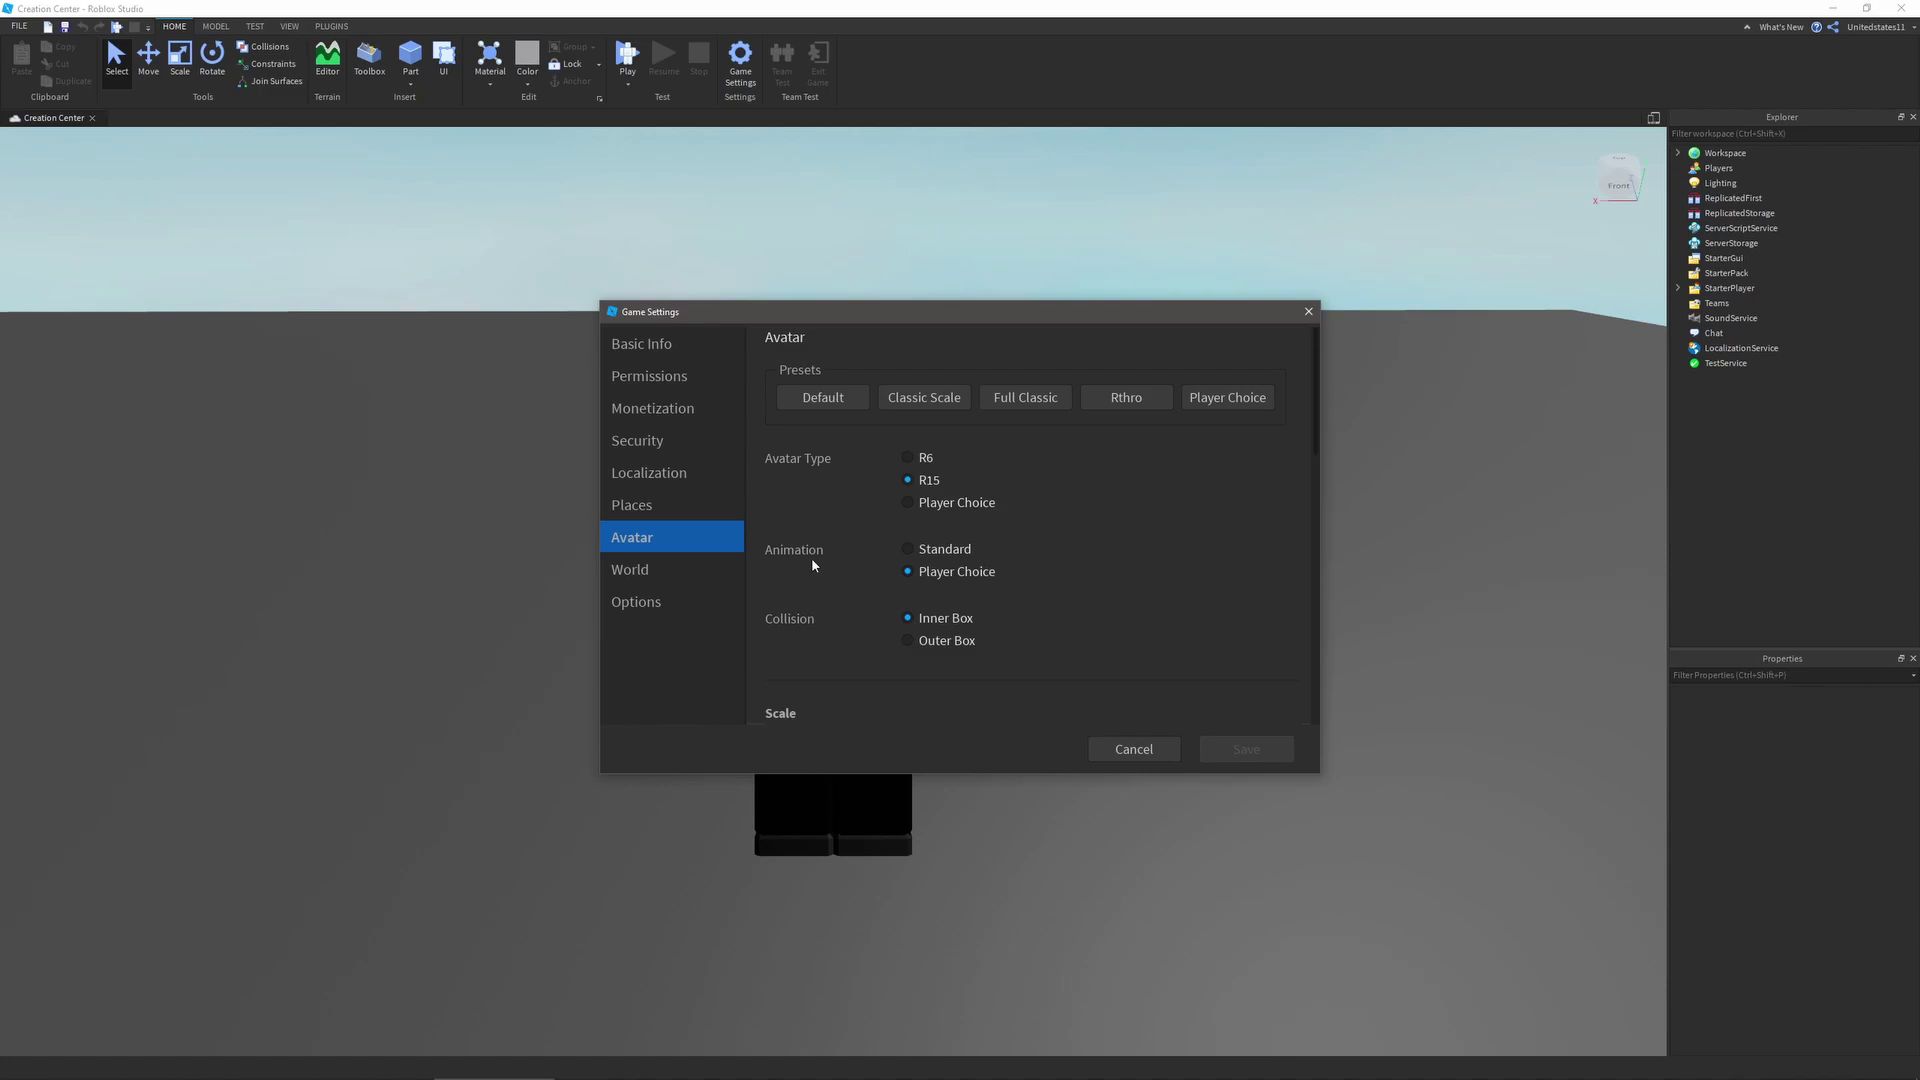
- Scroll through Avatar Scale, Body Parts and Clothing, then open World (gravity 196.2, walk speed 16)
scroll(804, 636, "down", 5)
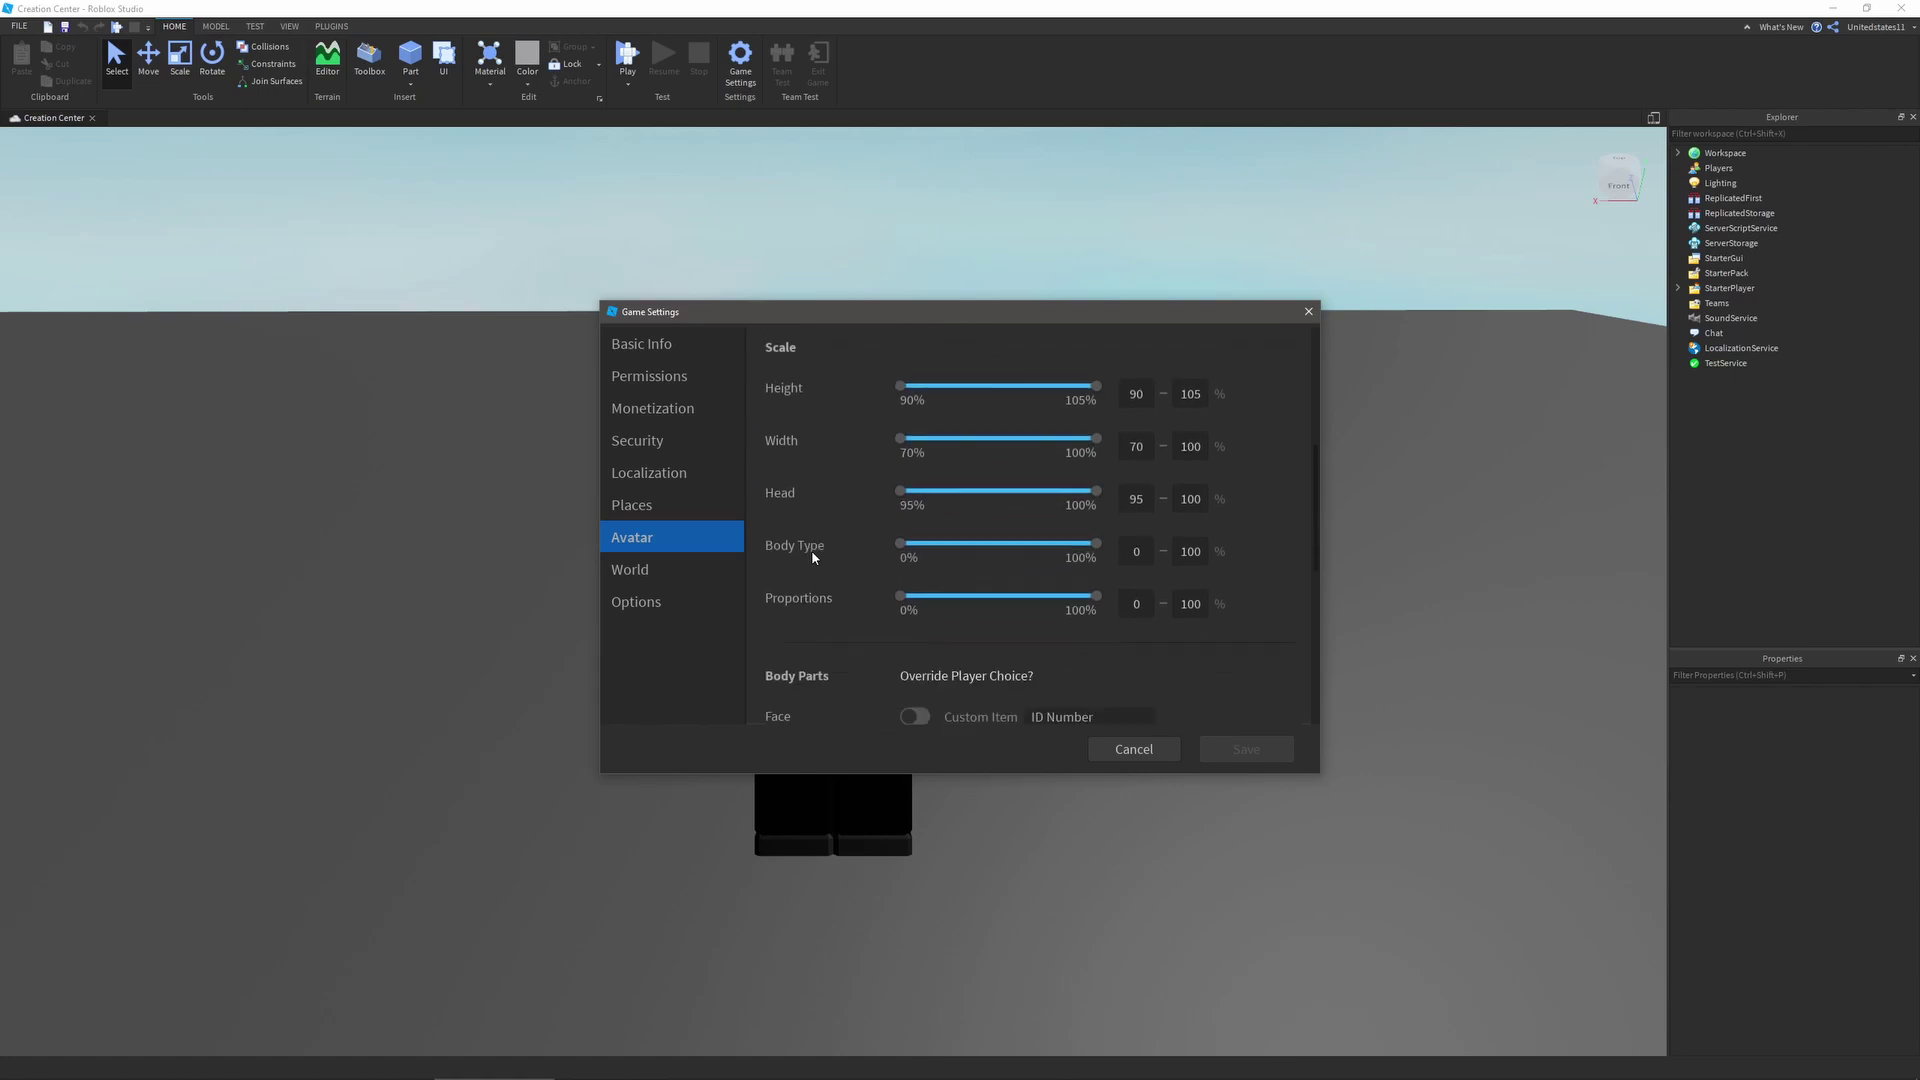
scroll(784, 446, "up", 3)
scroll(807, 556, "down", 3)
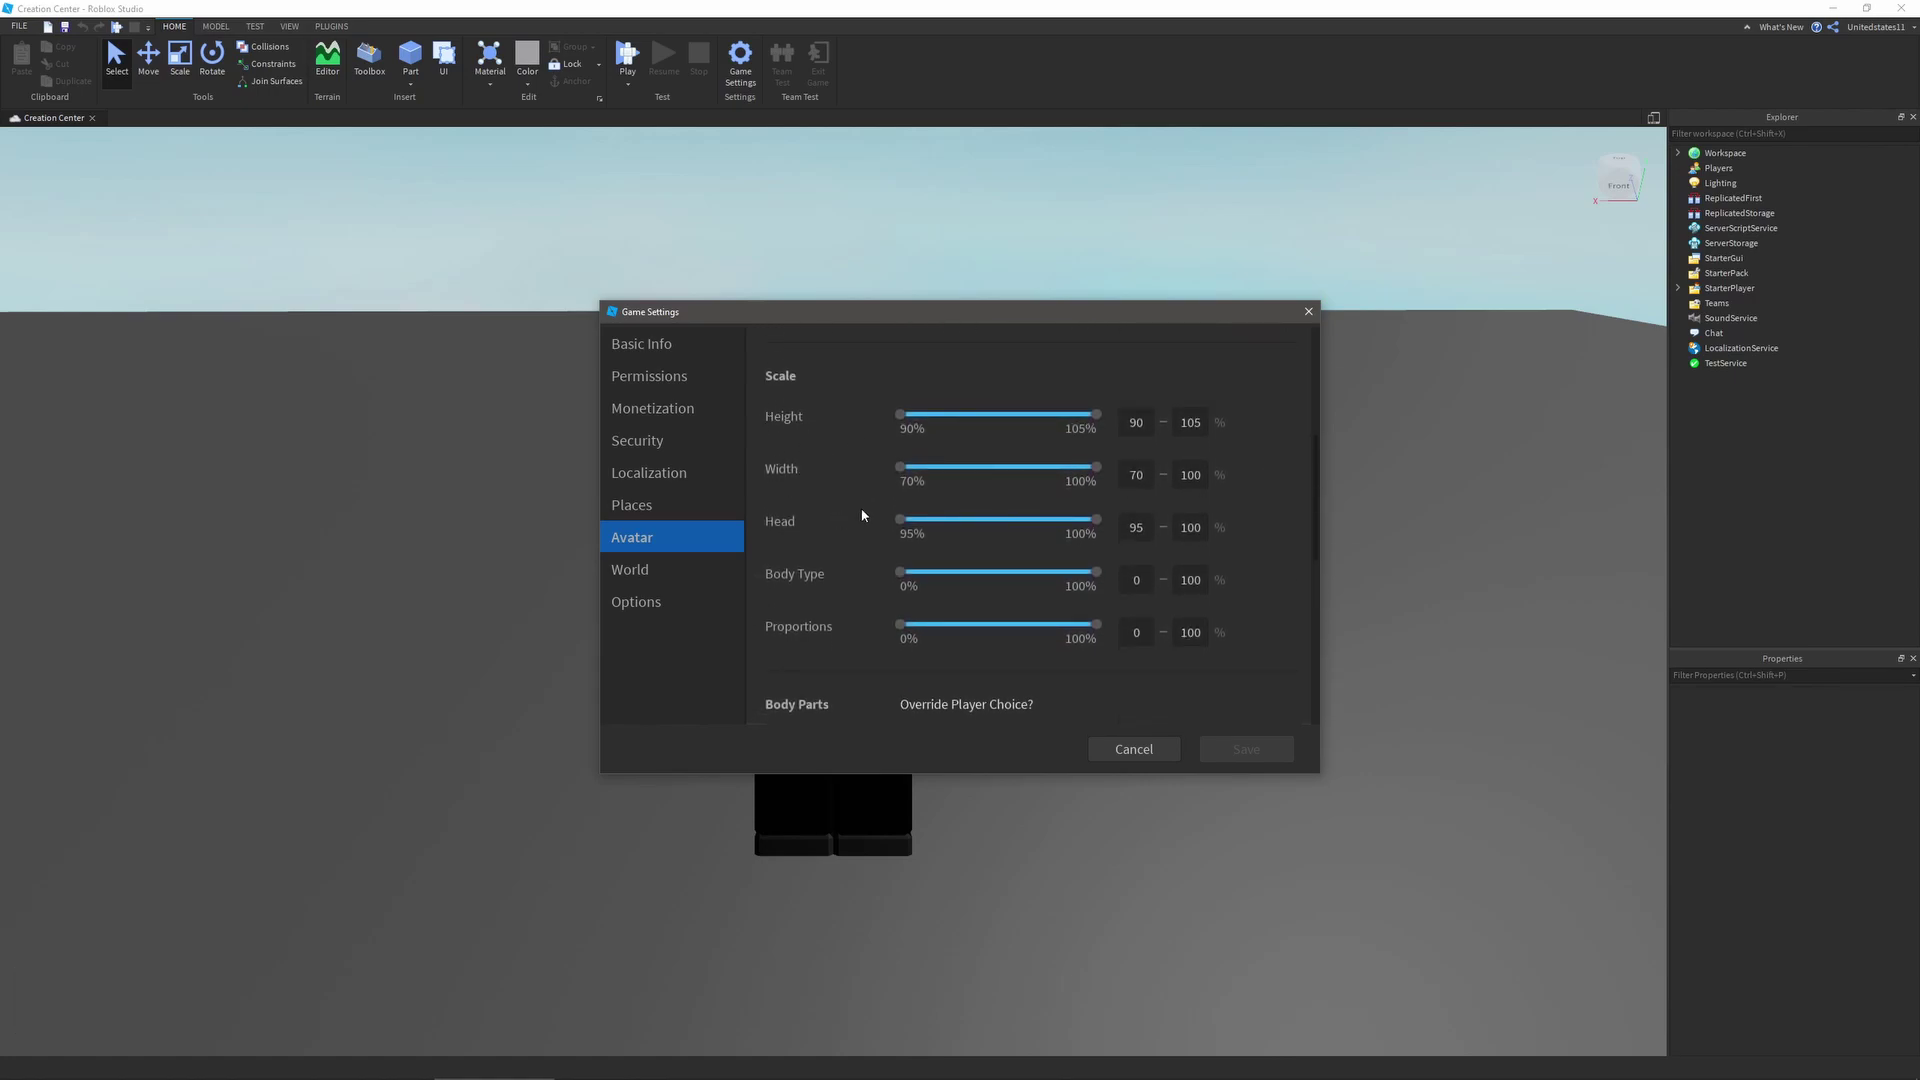
scroll(896, 598, "down", 2)
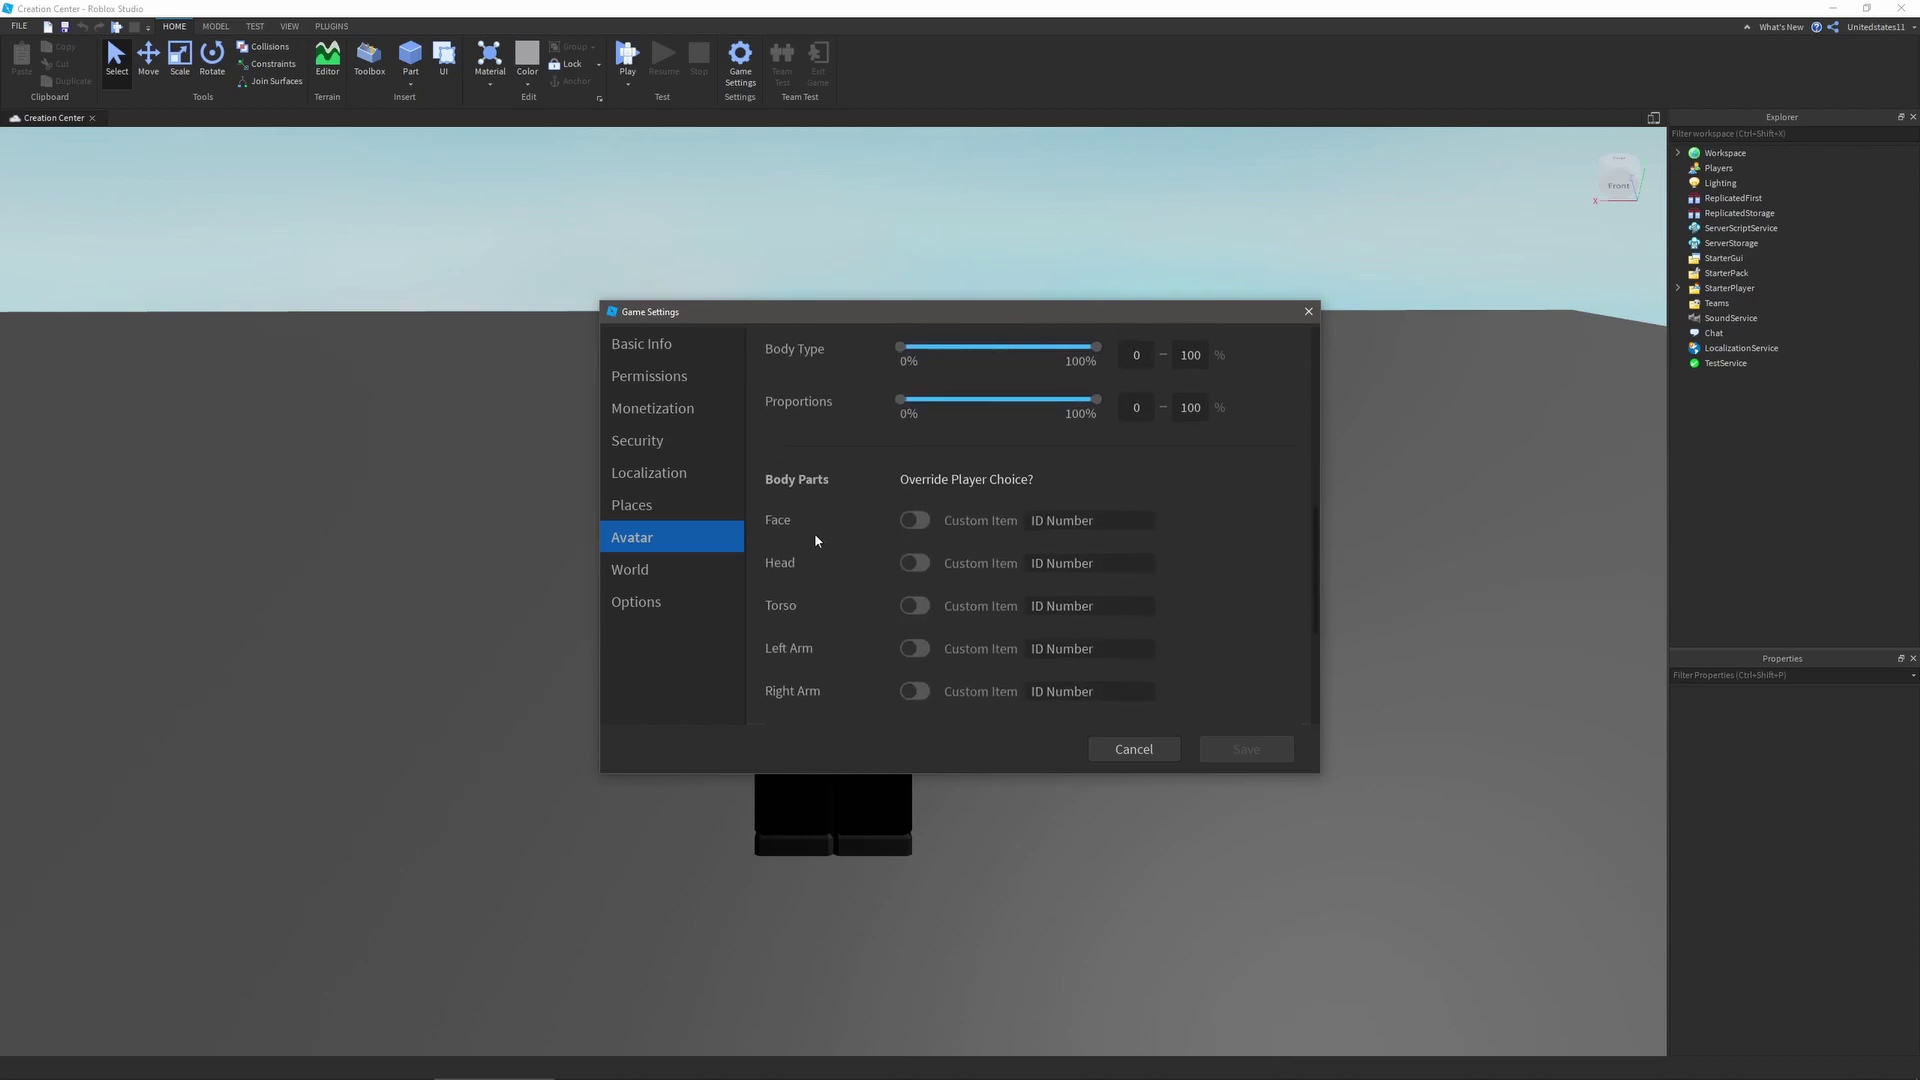
scroll(870, 600, "down", 1)
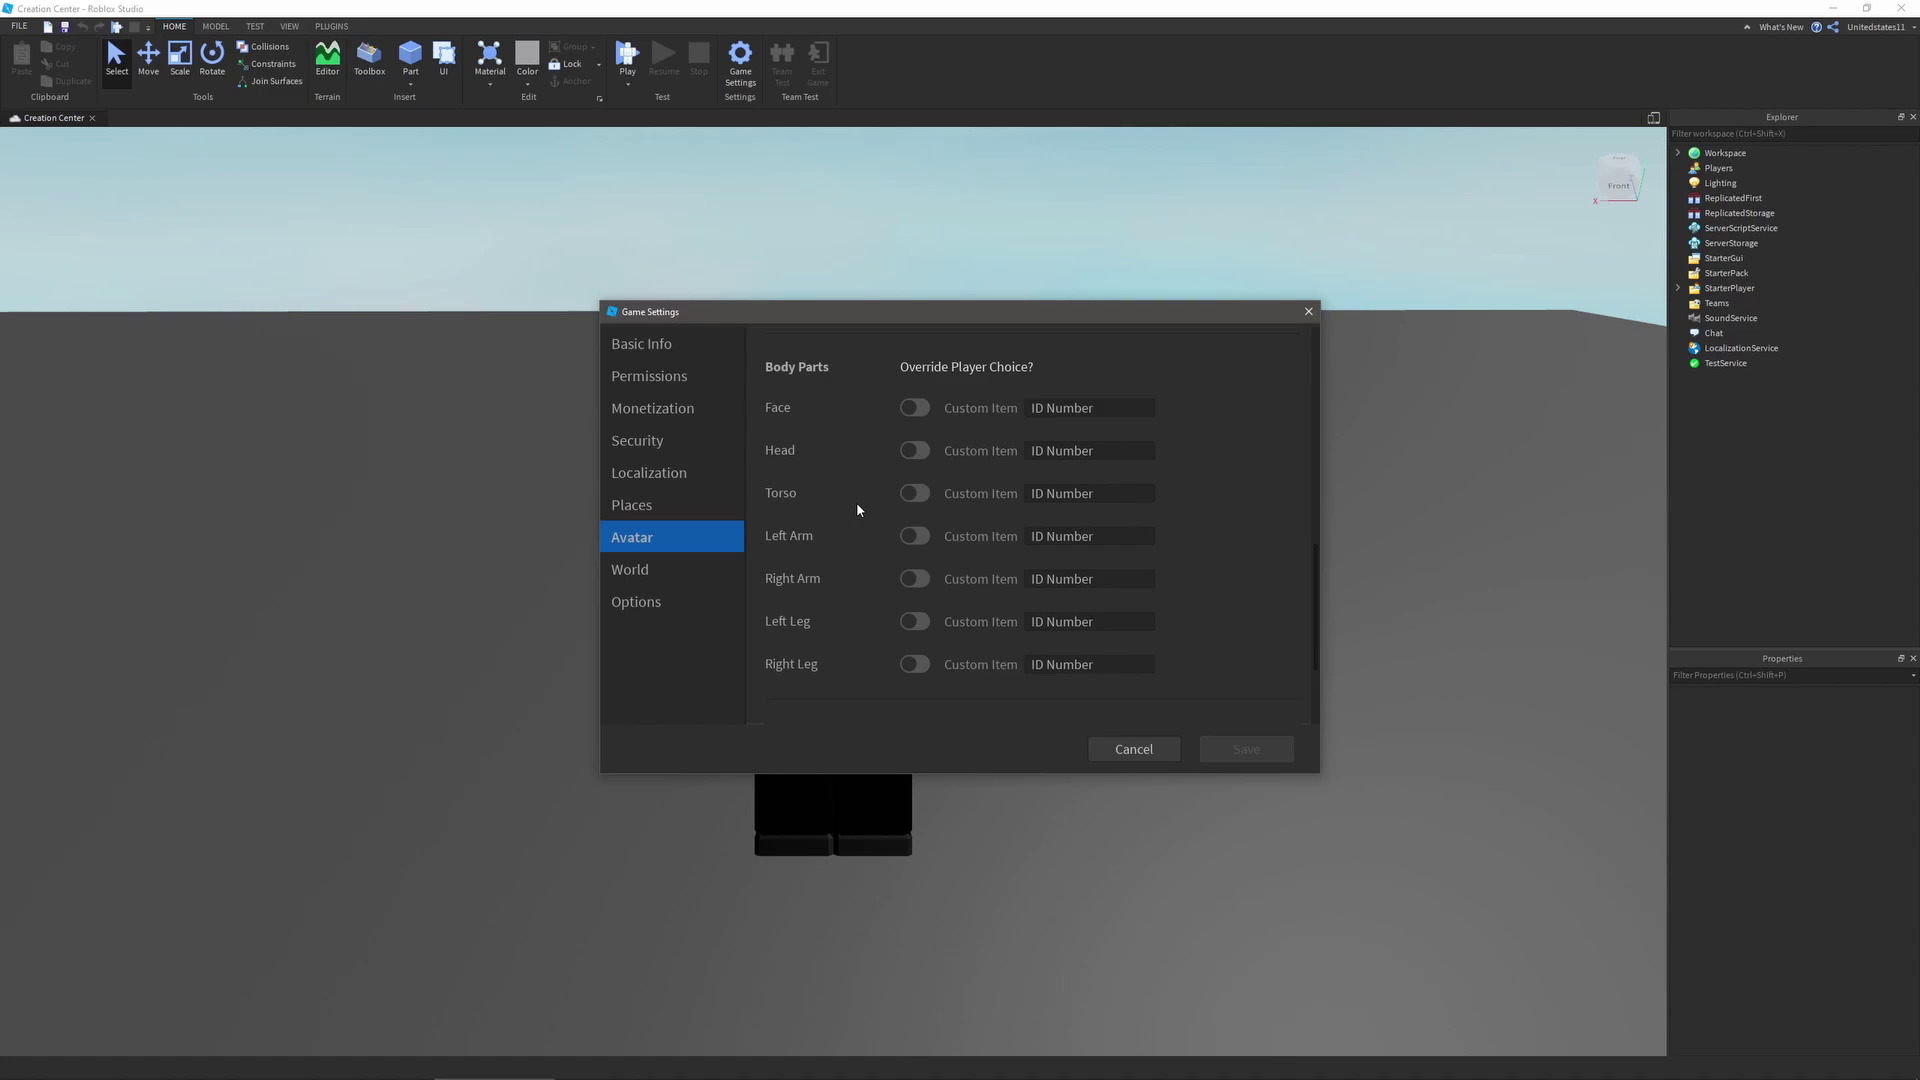
scroll(856, 502, "down", 3)
key("Pause")
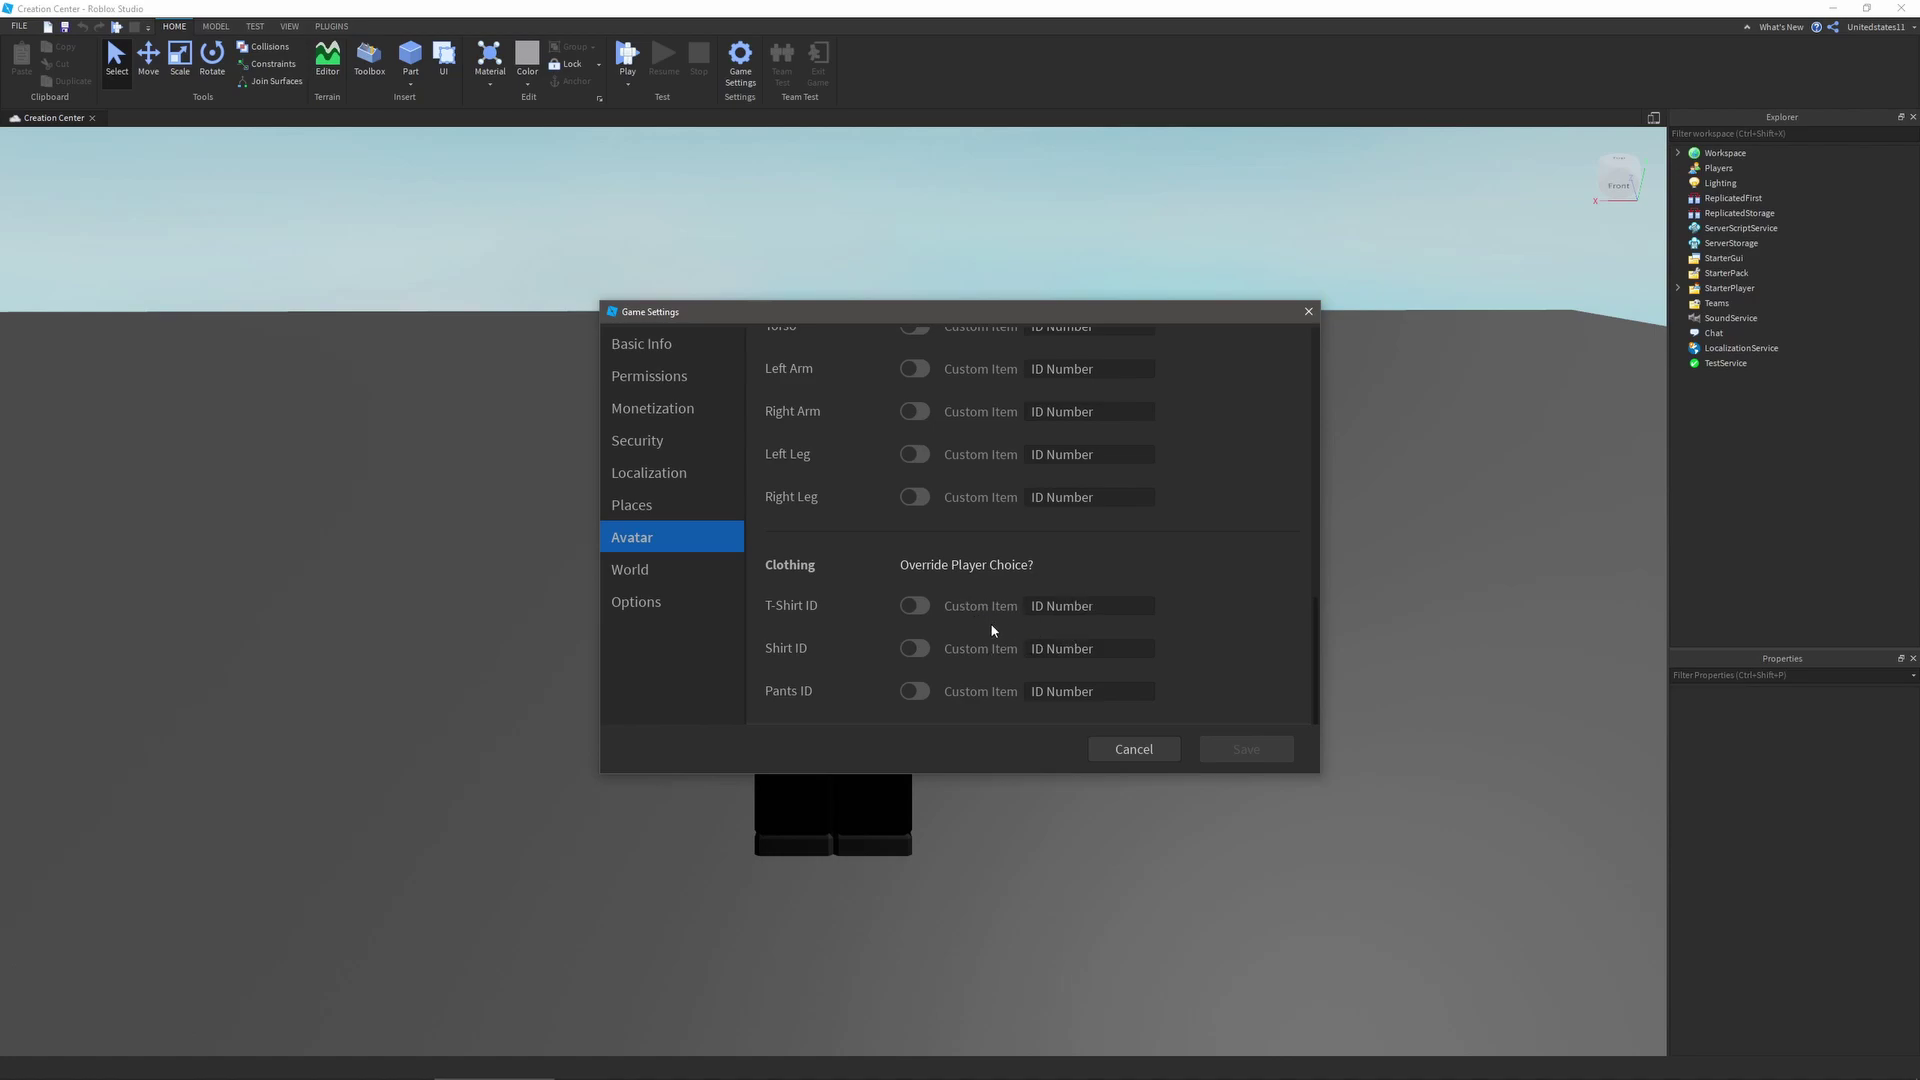
key("Pause")
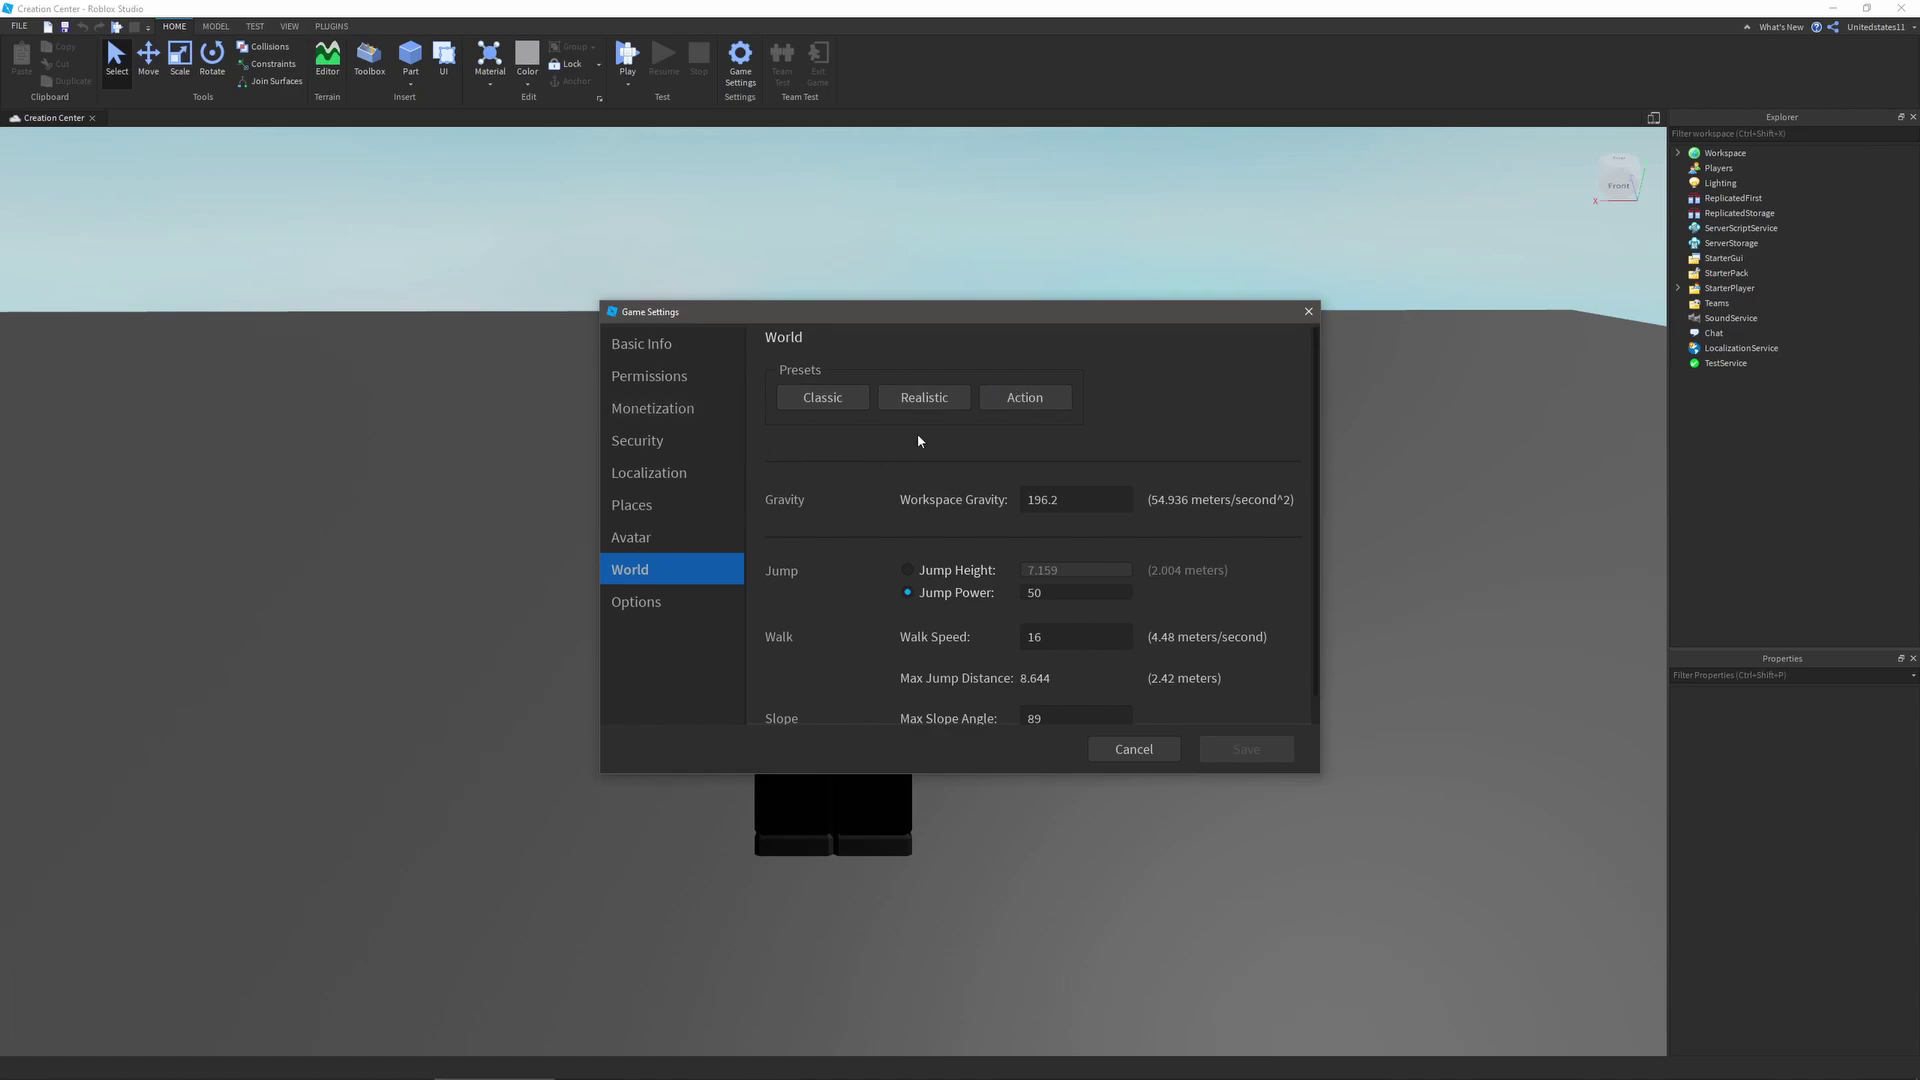
- Apply the Realistic world preset (gravity 35, jump power 13), then go to the Options page
scroll(826, 582, "down", 1)
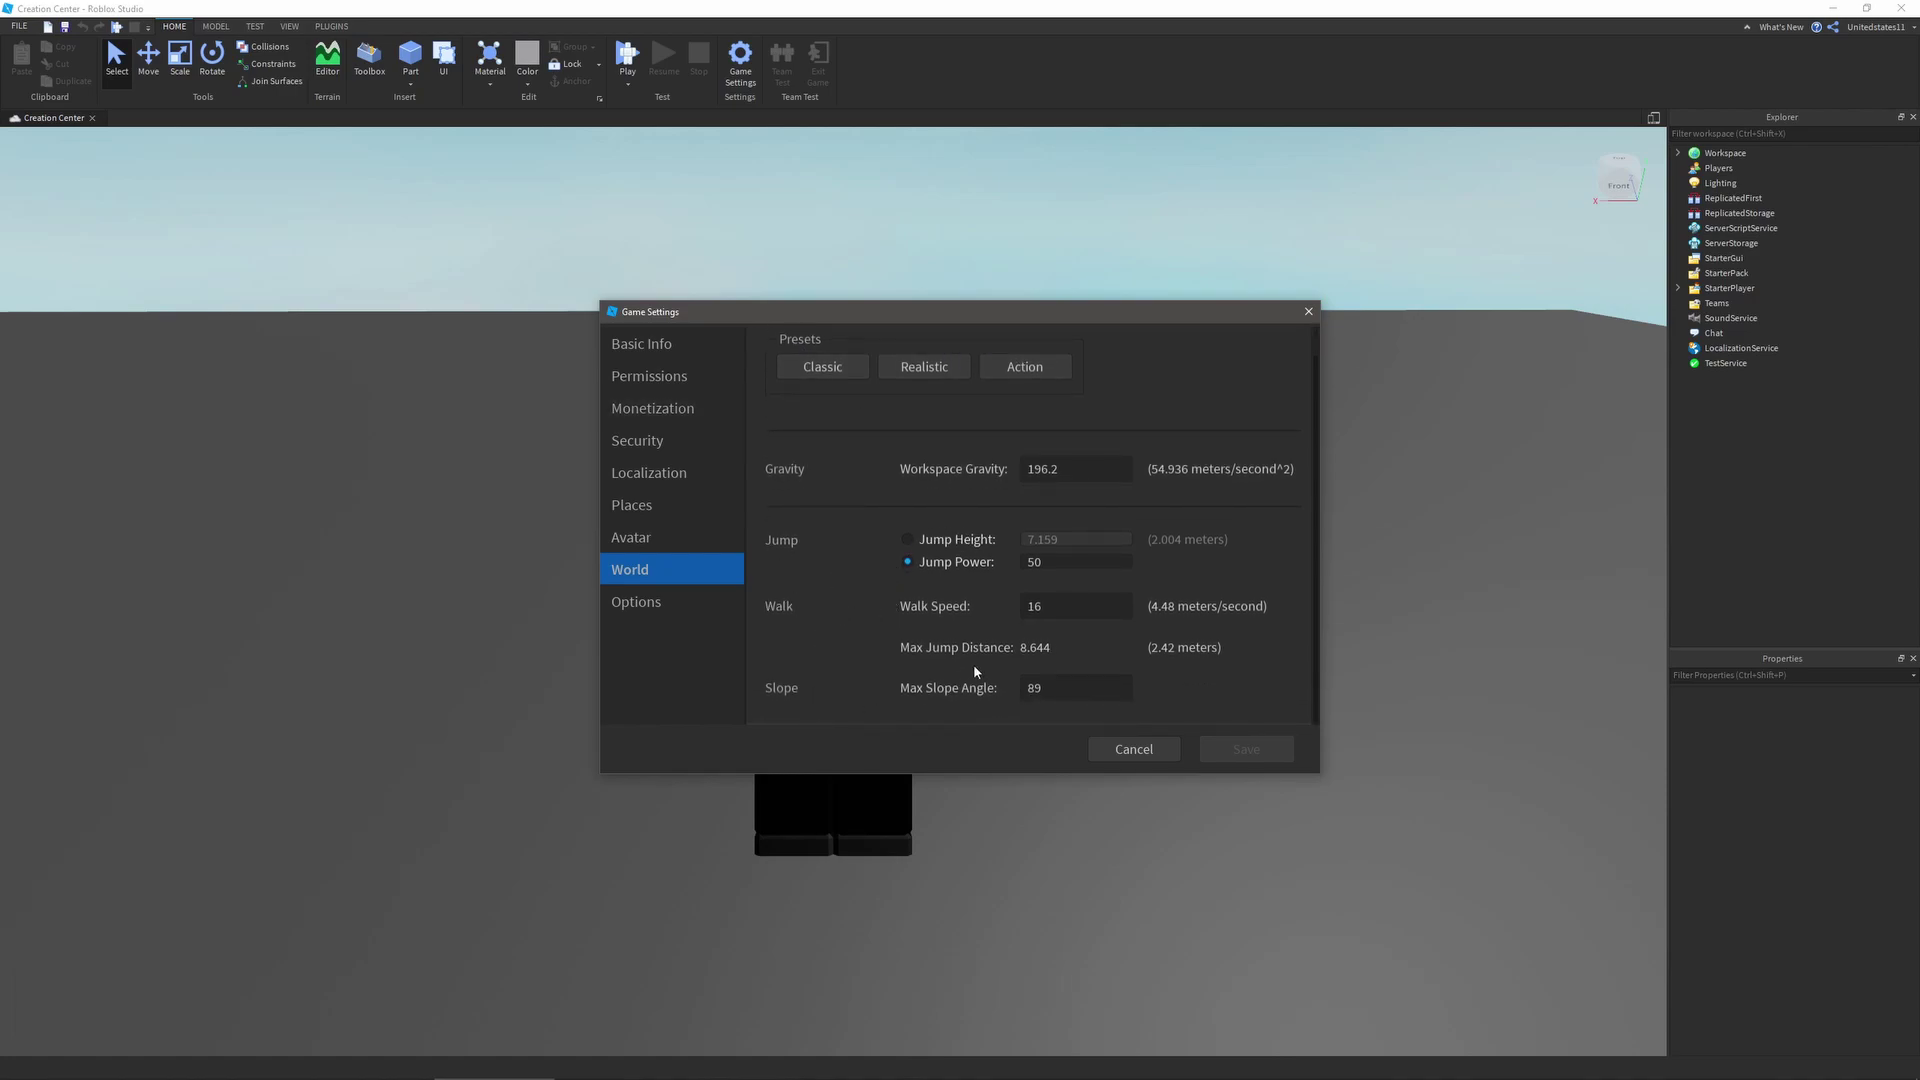
scroll(908, 672, "up", 1)
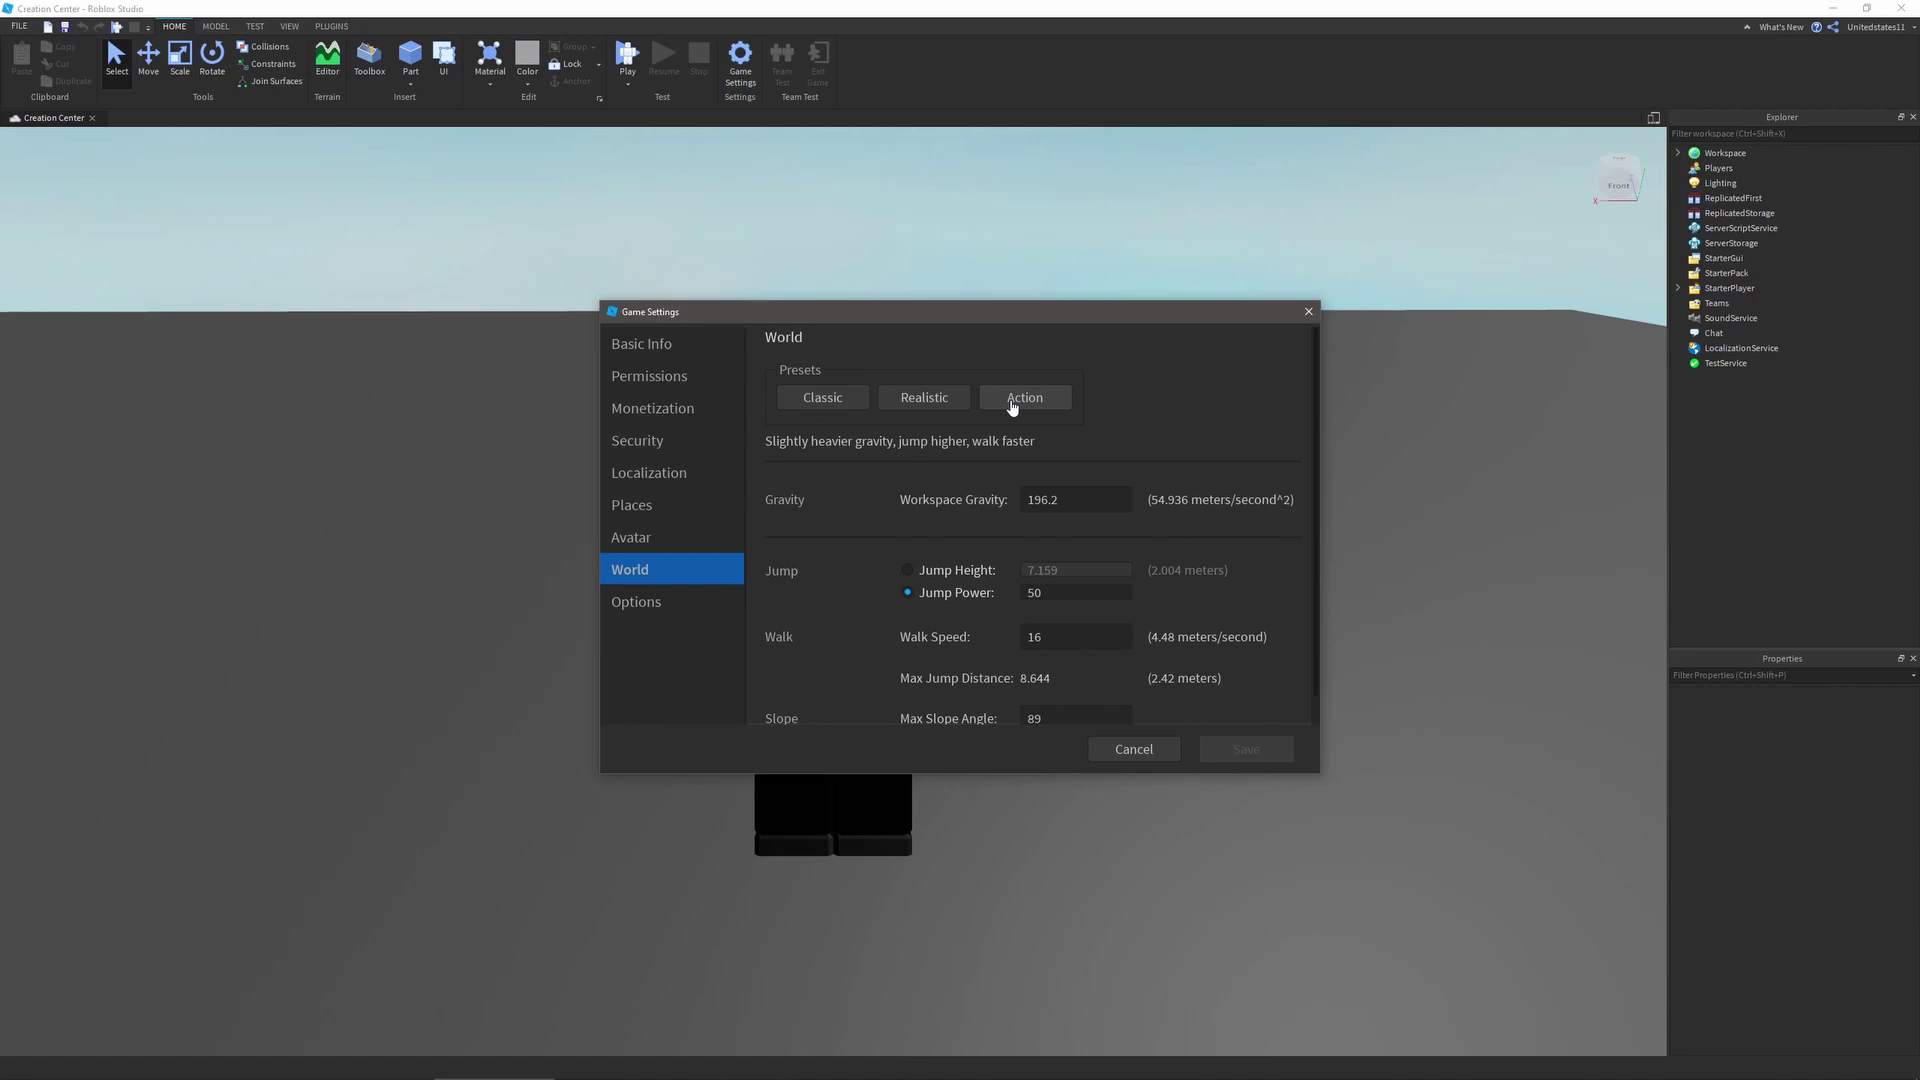
left_click(950, 400)
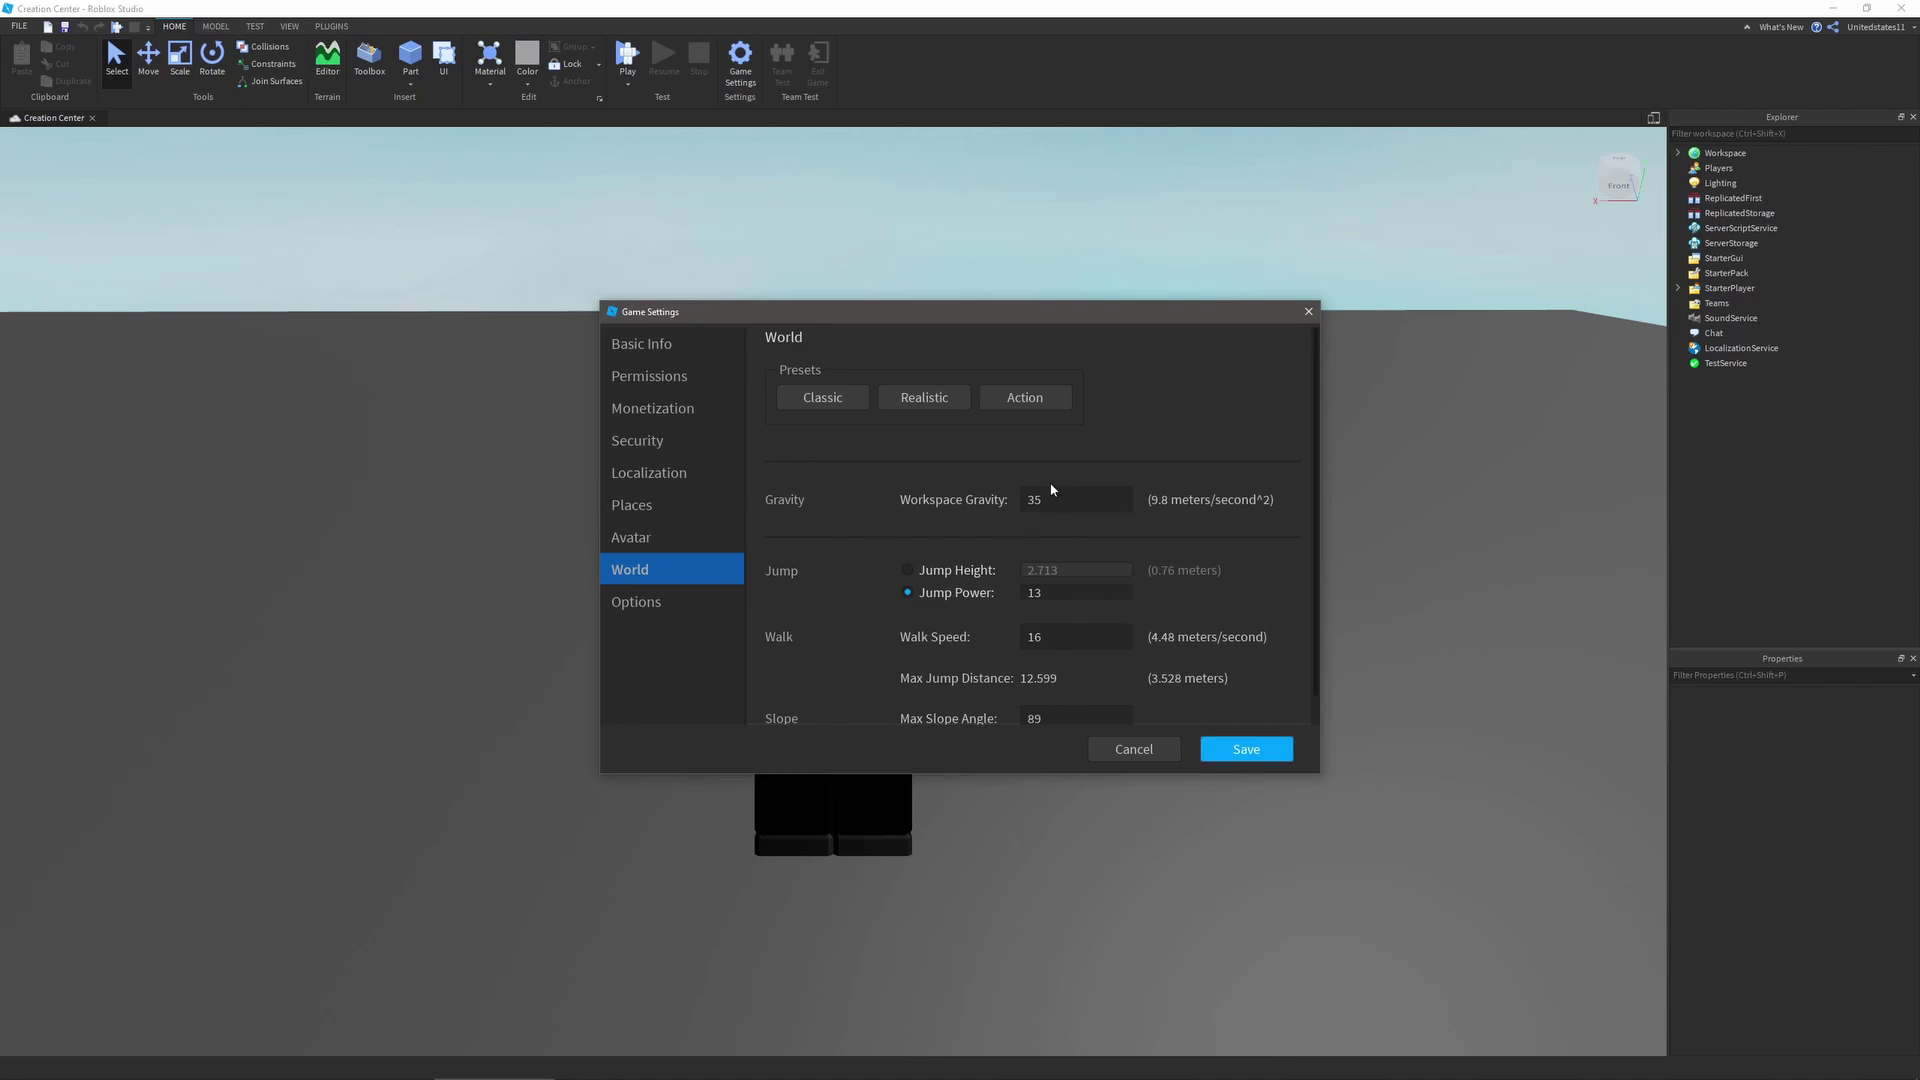
left_click(700, 600)
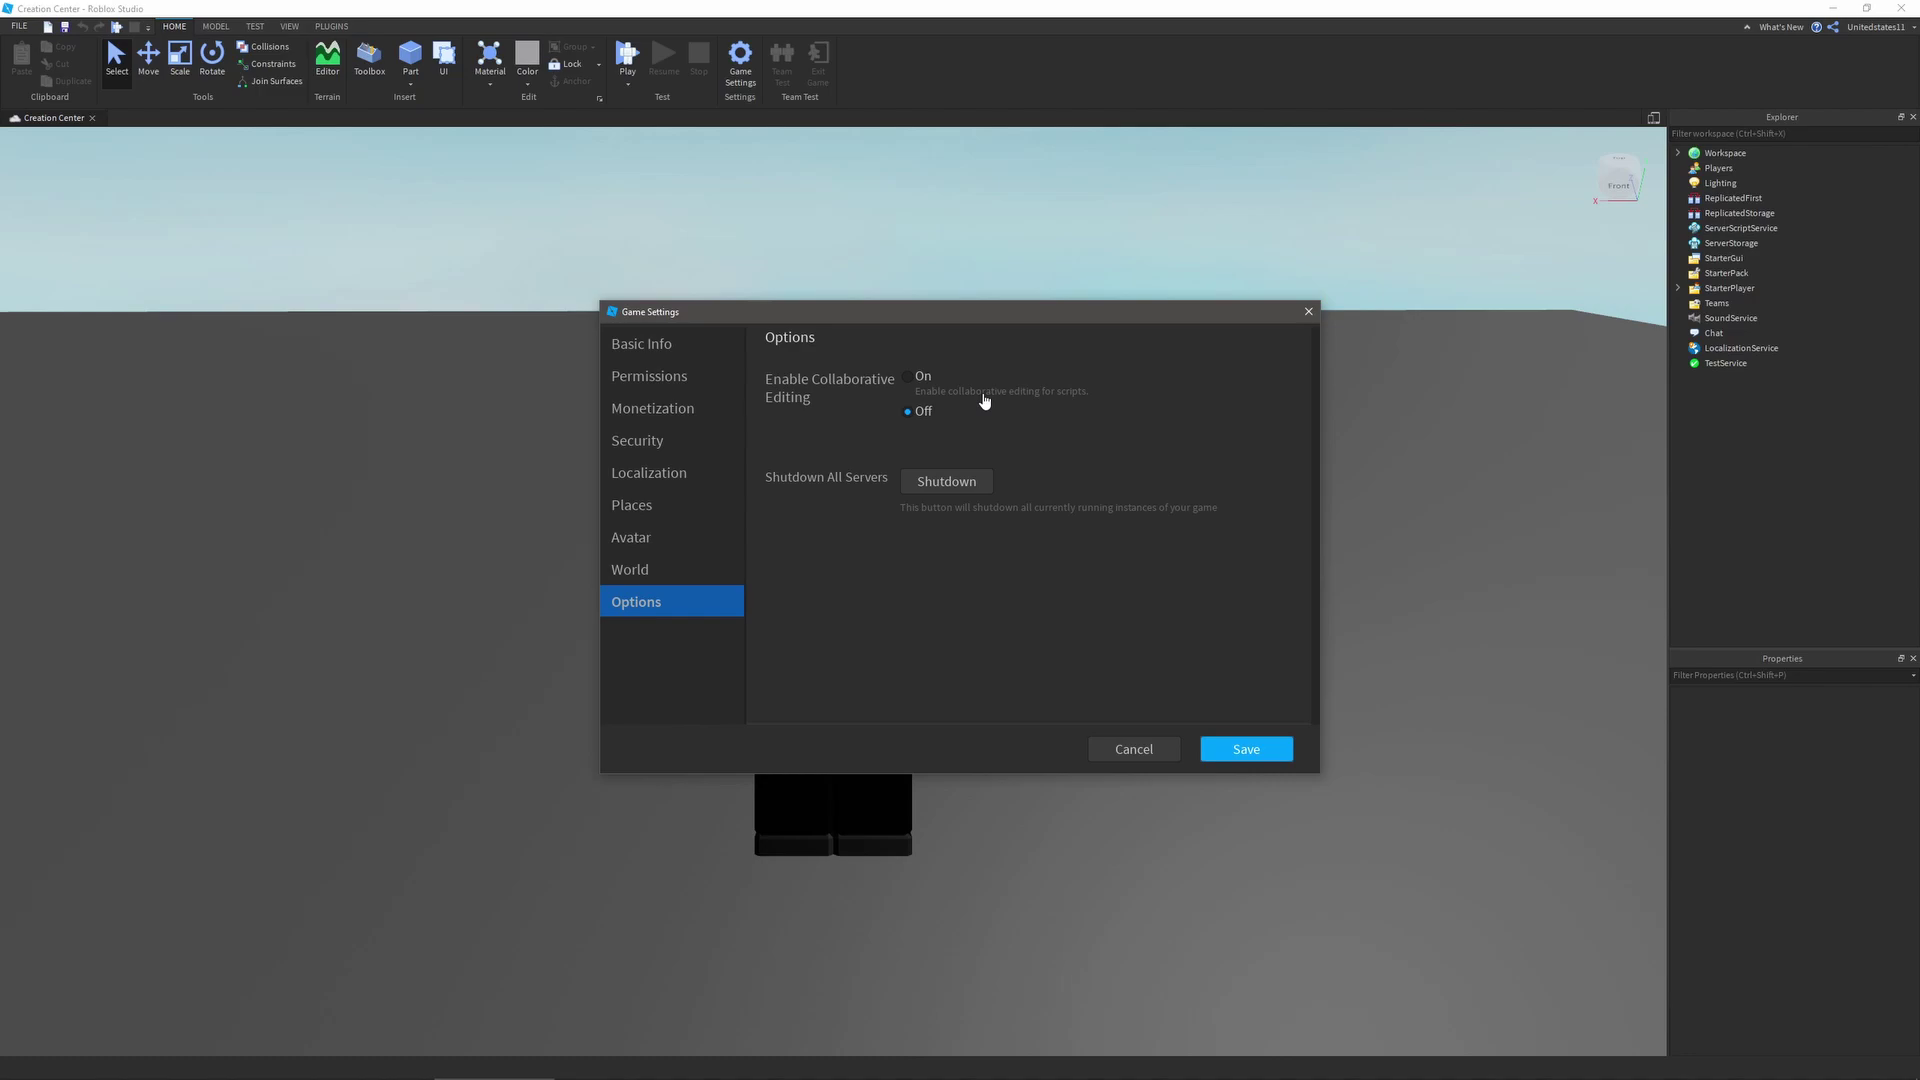
- Review the collaborative editing and server shutdown options, then close Game Settings
key("Pause")
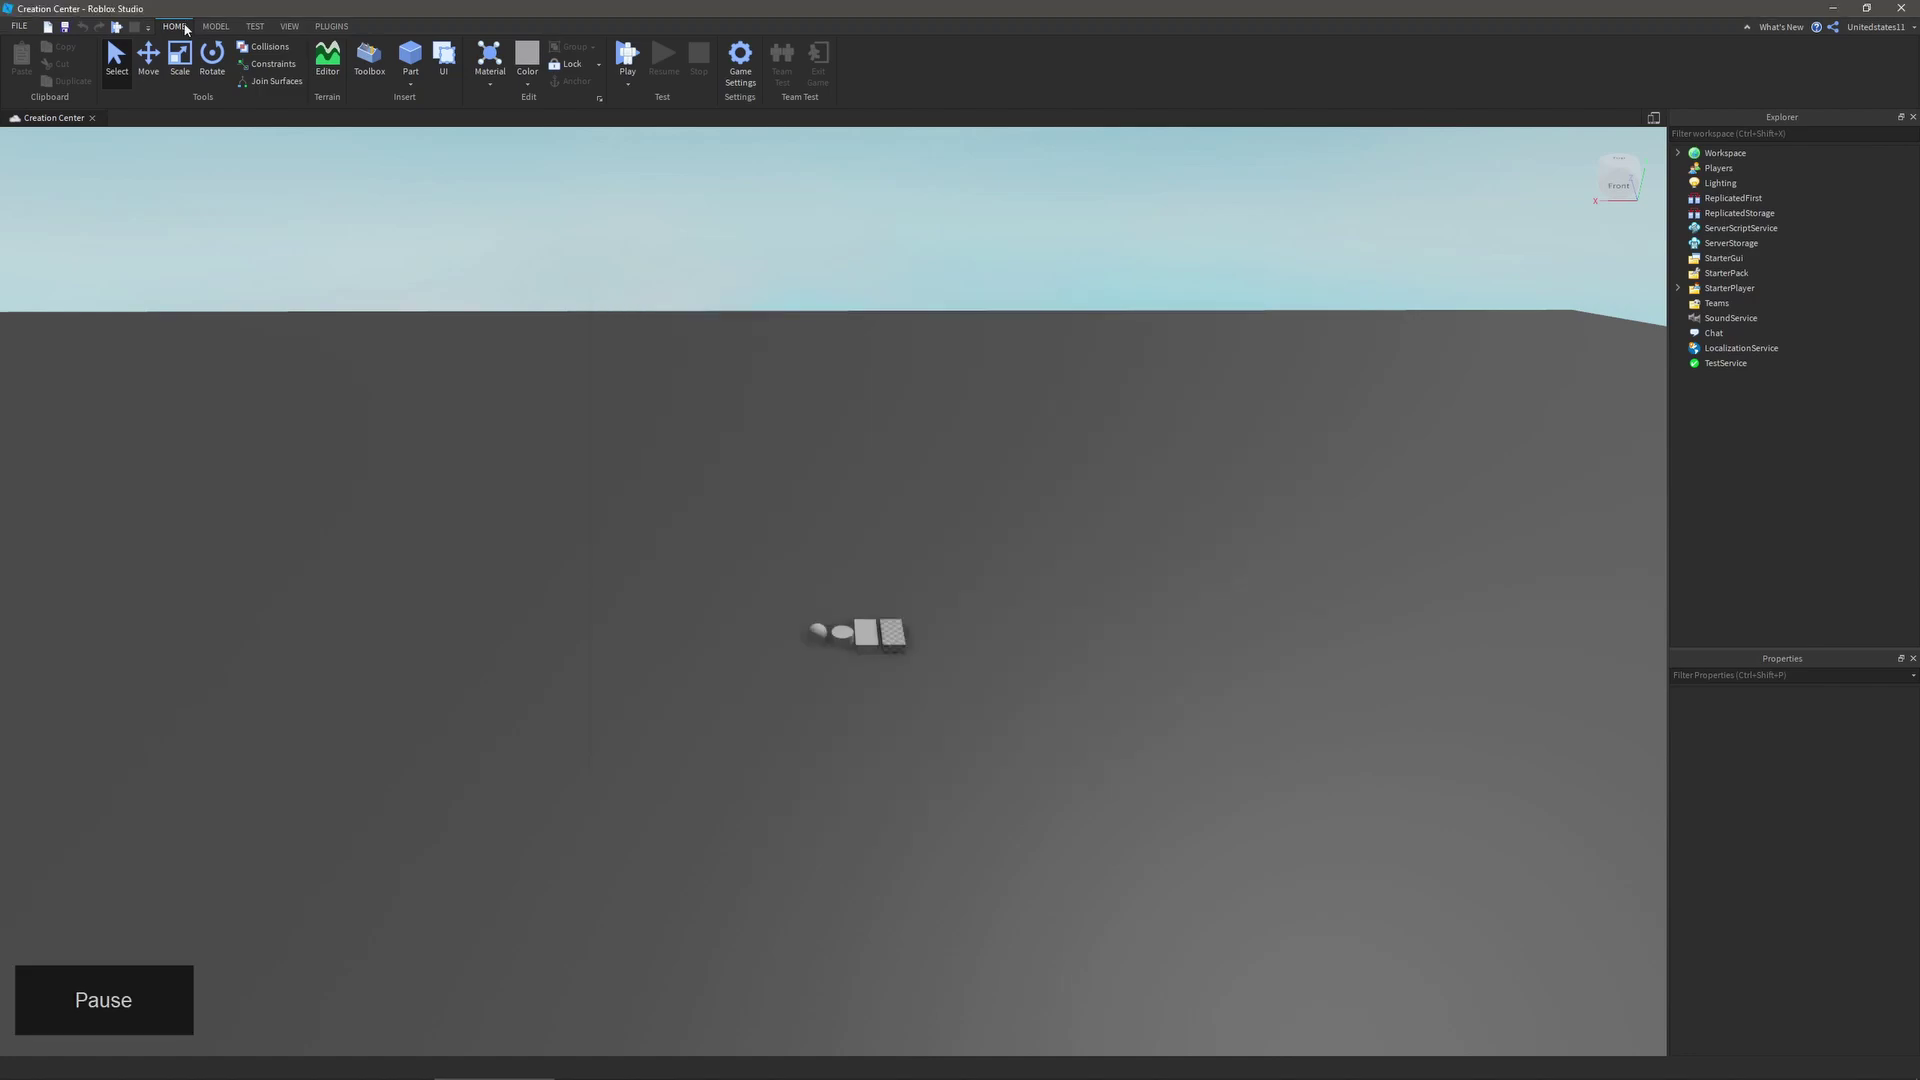
- Open Studio Settings with Alt+S, showing camera speed 5, shift speed 0.1 and wheel speed 50
left_click(18, 26)
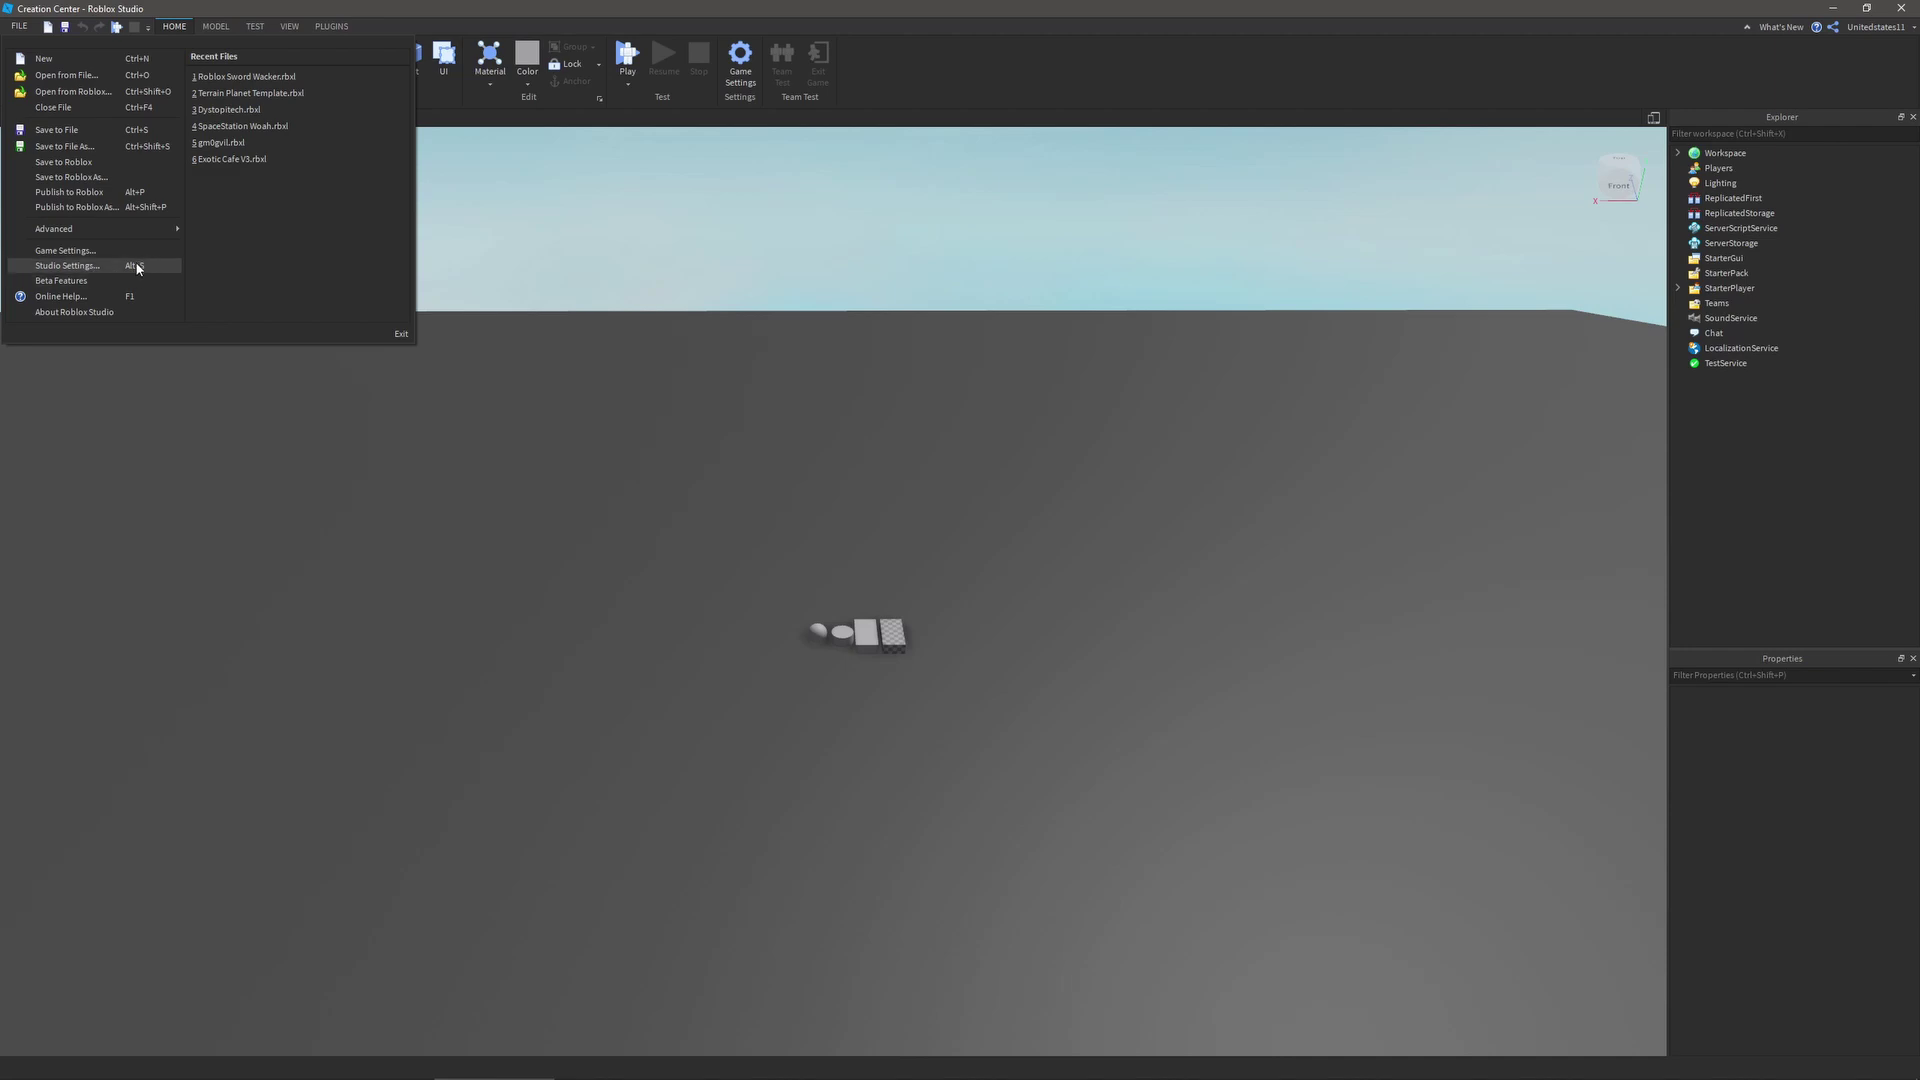
left_click(557, 258)
key("alt+s")
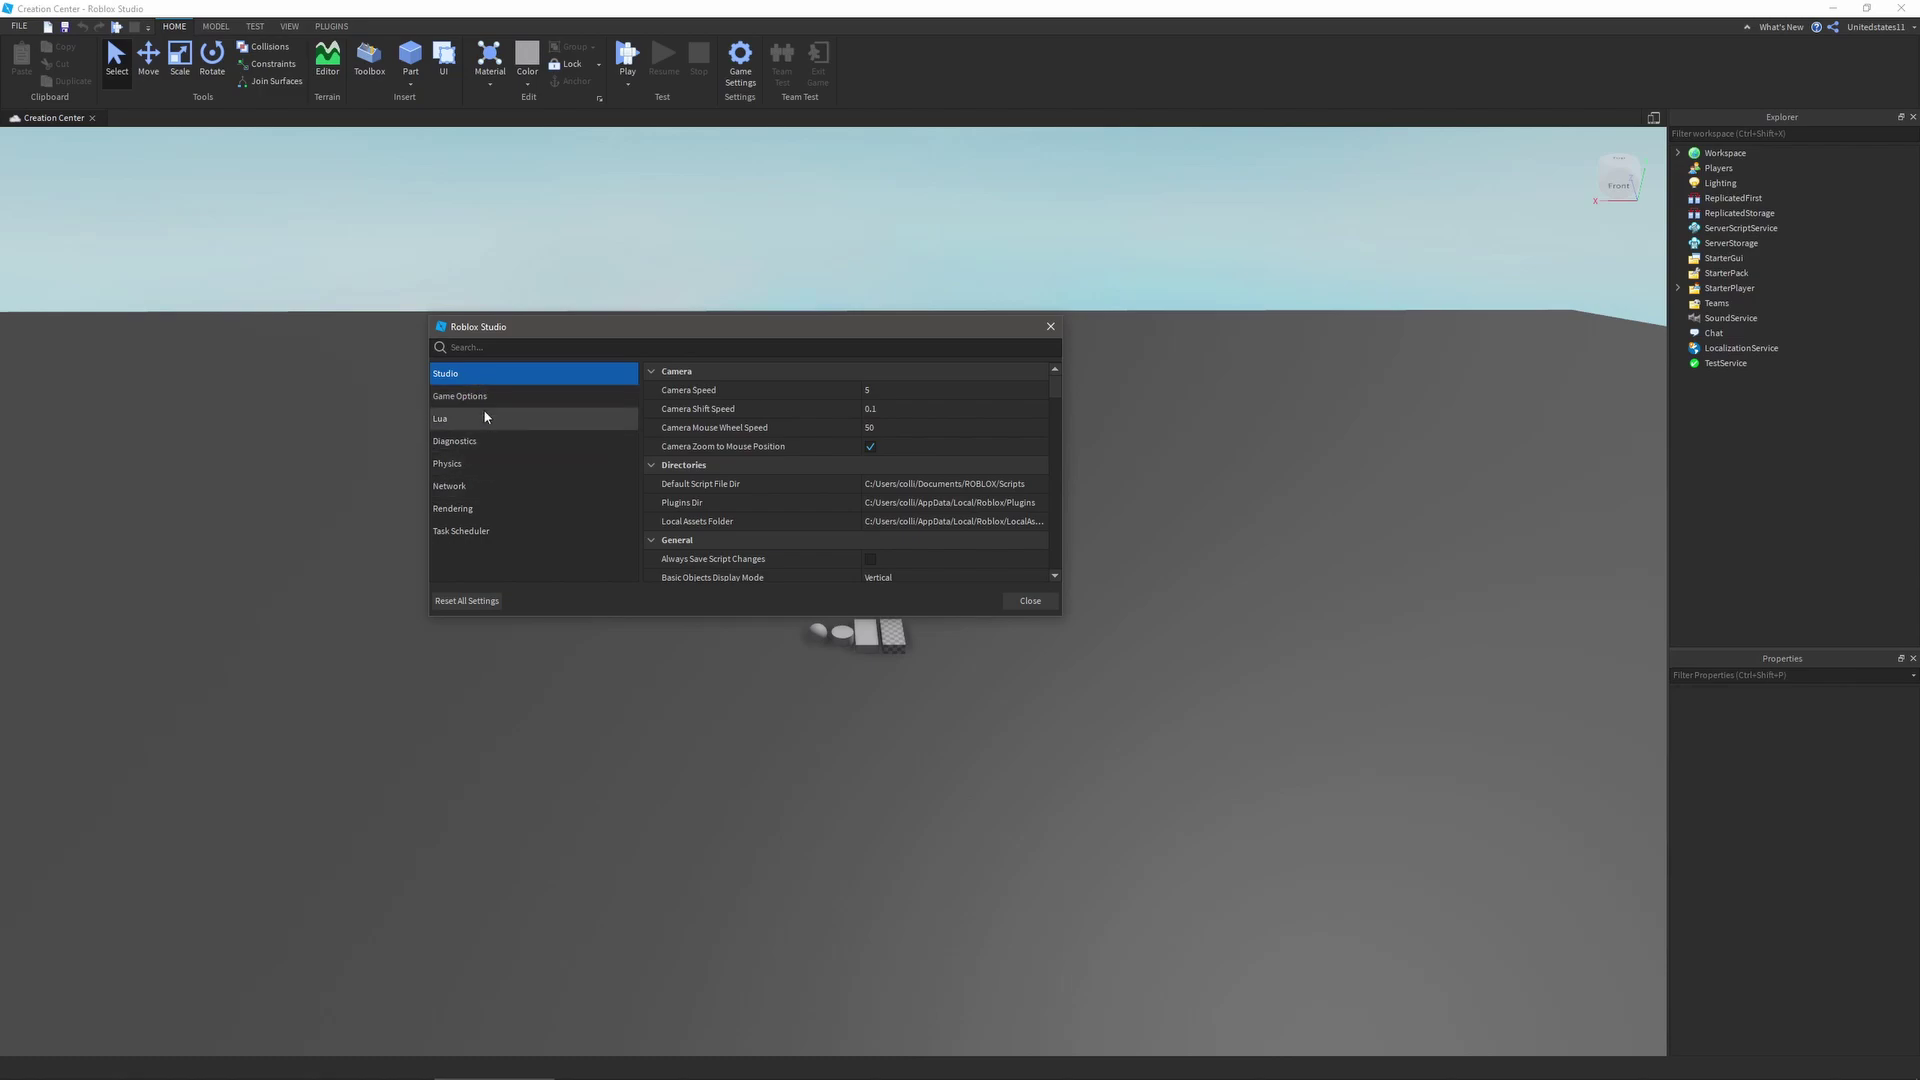
- Restore the Team Create, Toolbox and Asset Manager panels on the left beside Studio Settings
key("Pause")
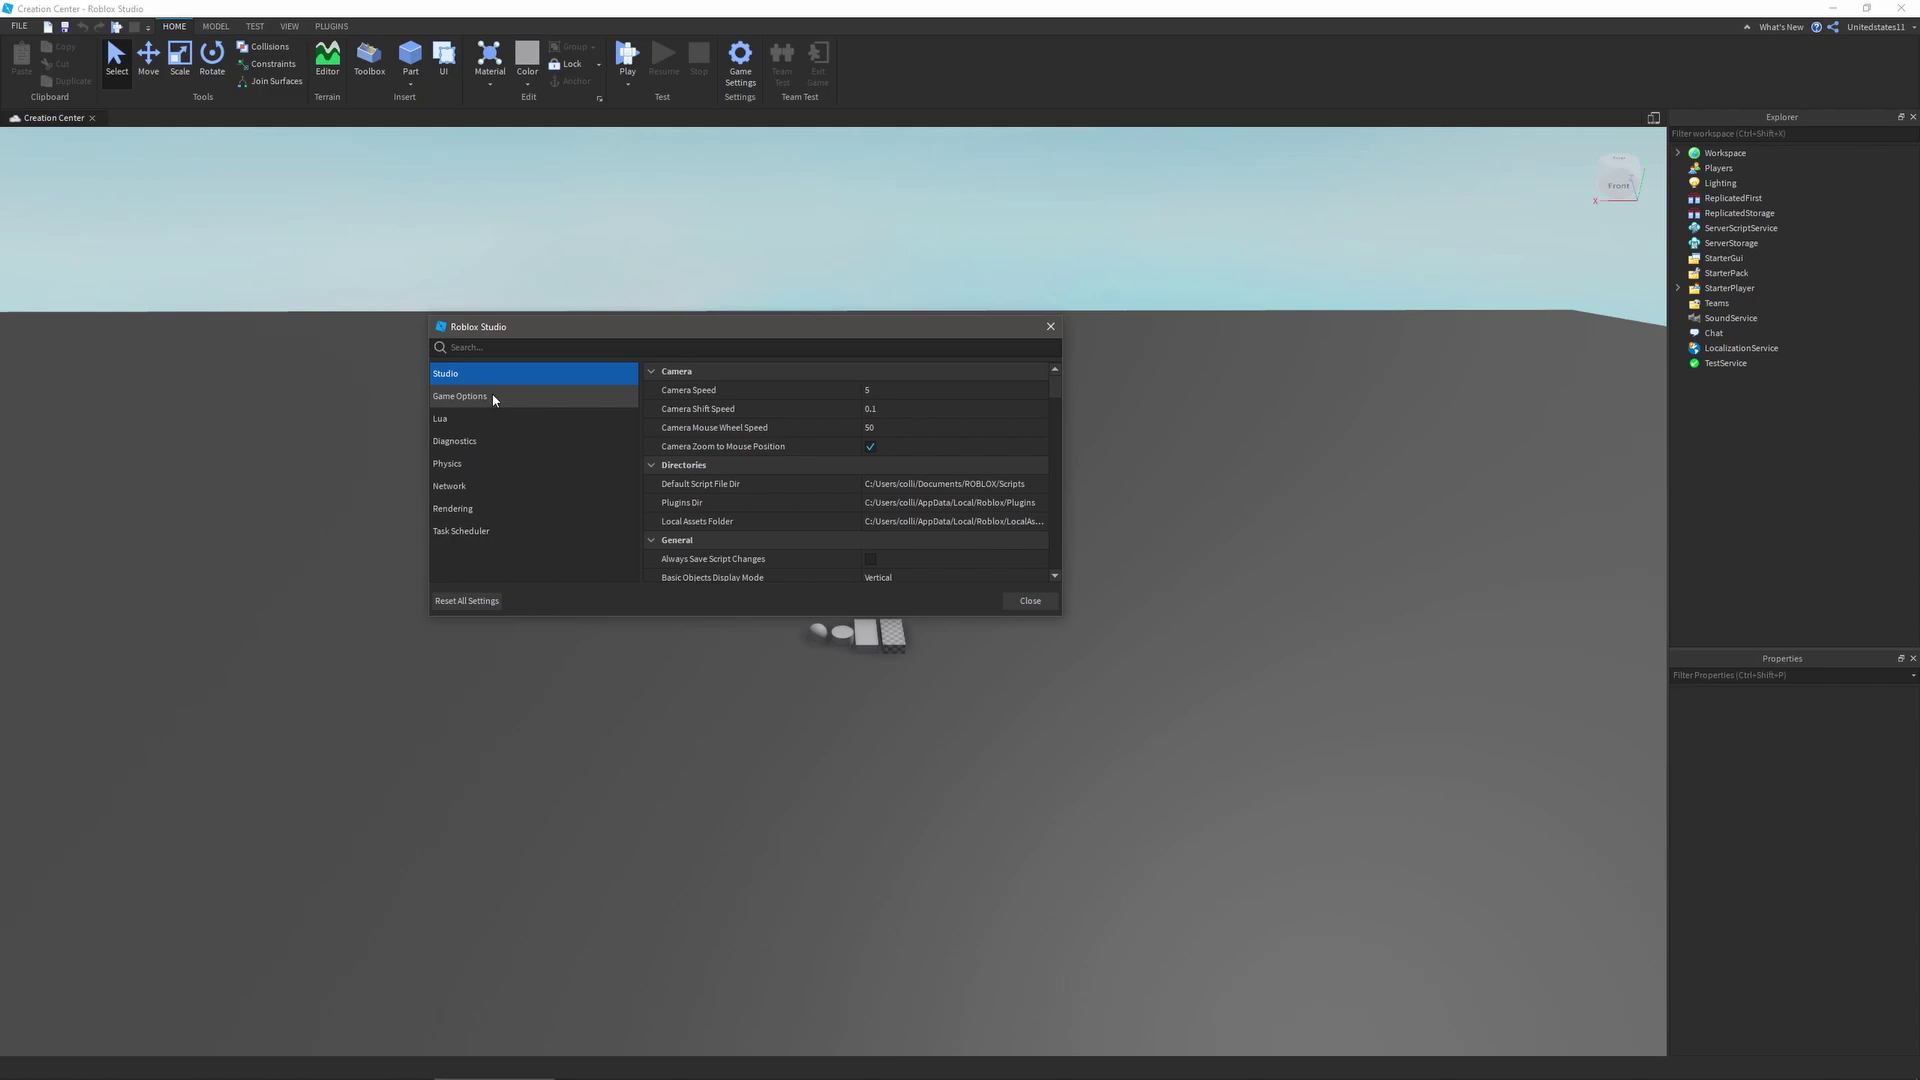
key("Pause")
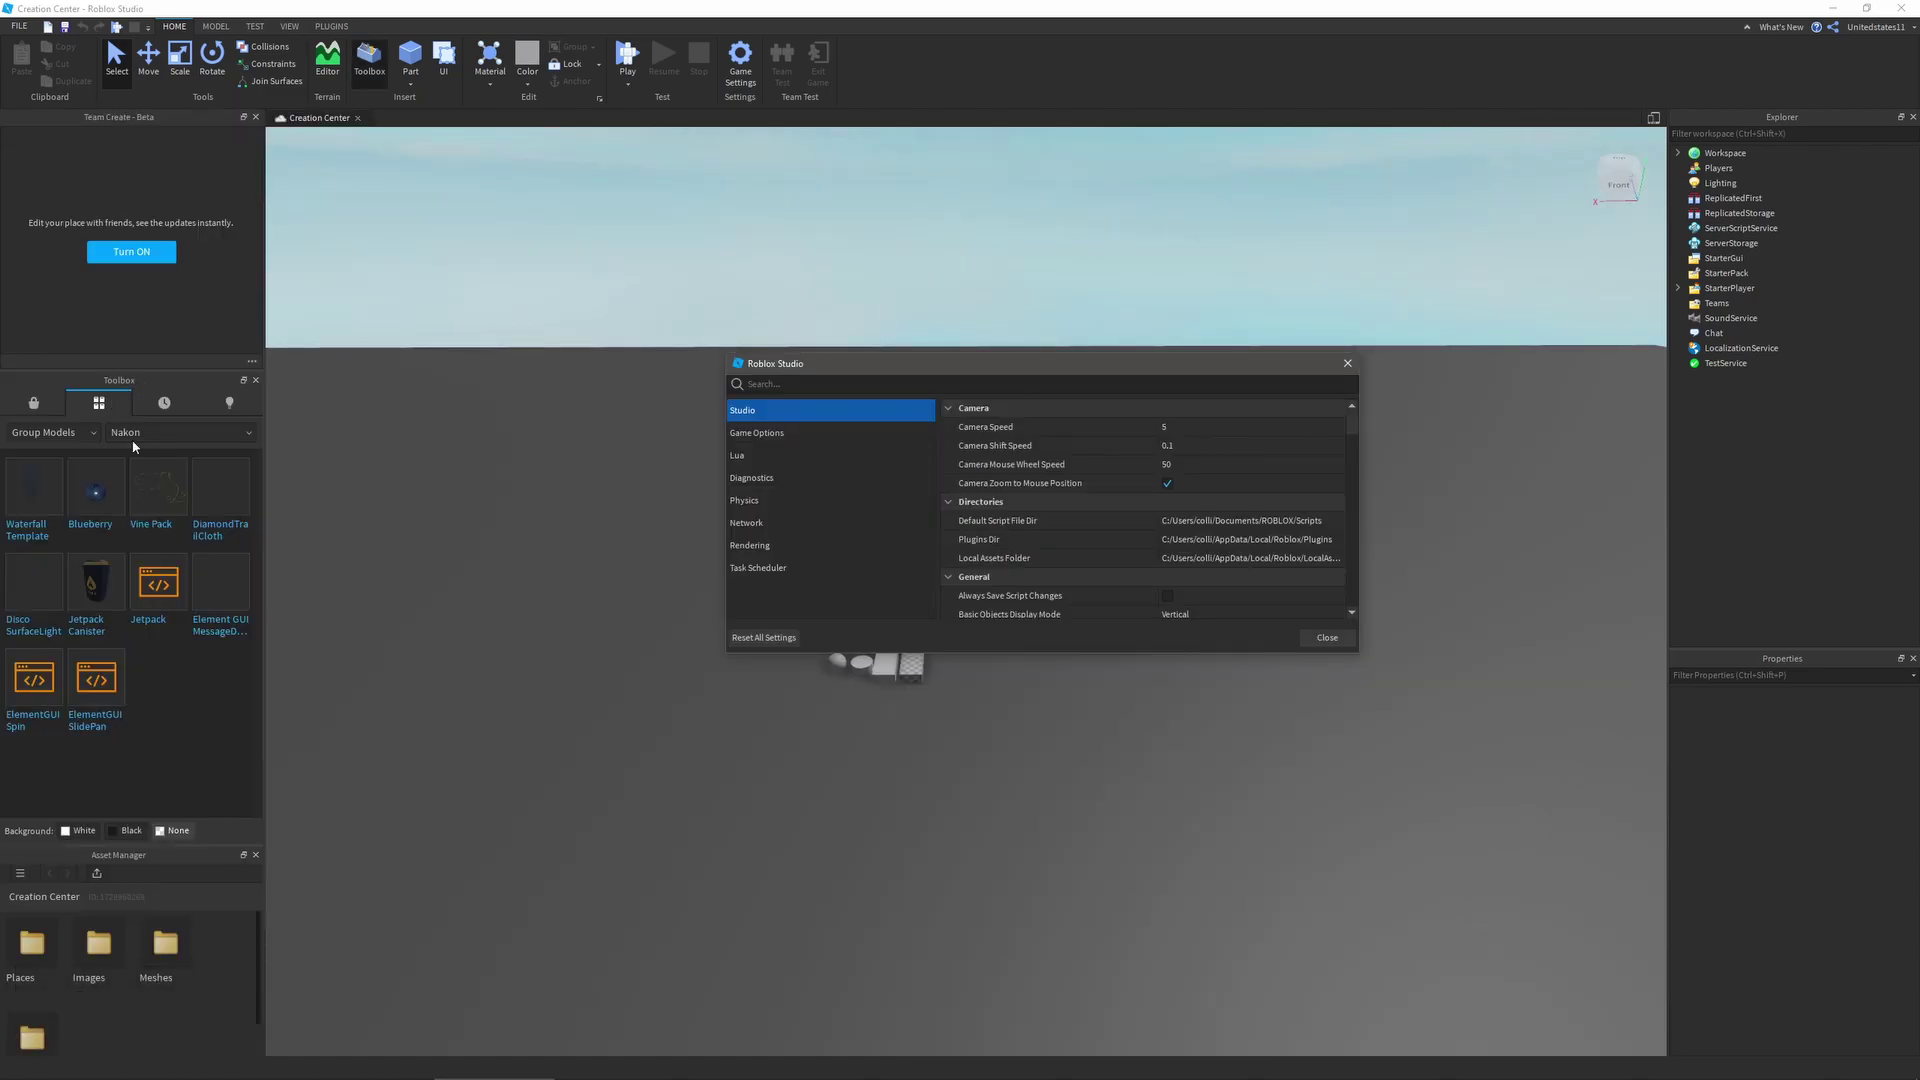
- Make Studio Settings taller and collapse every Studio section, from Camera to Visualization
key("Pause")
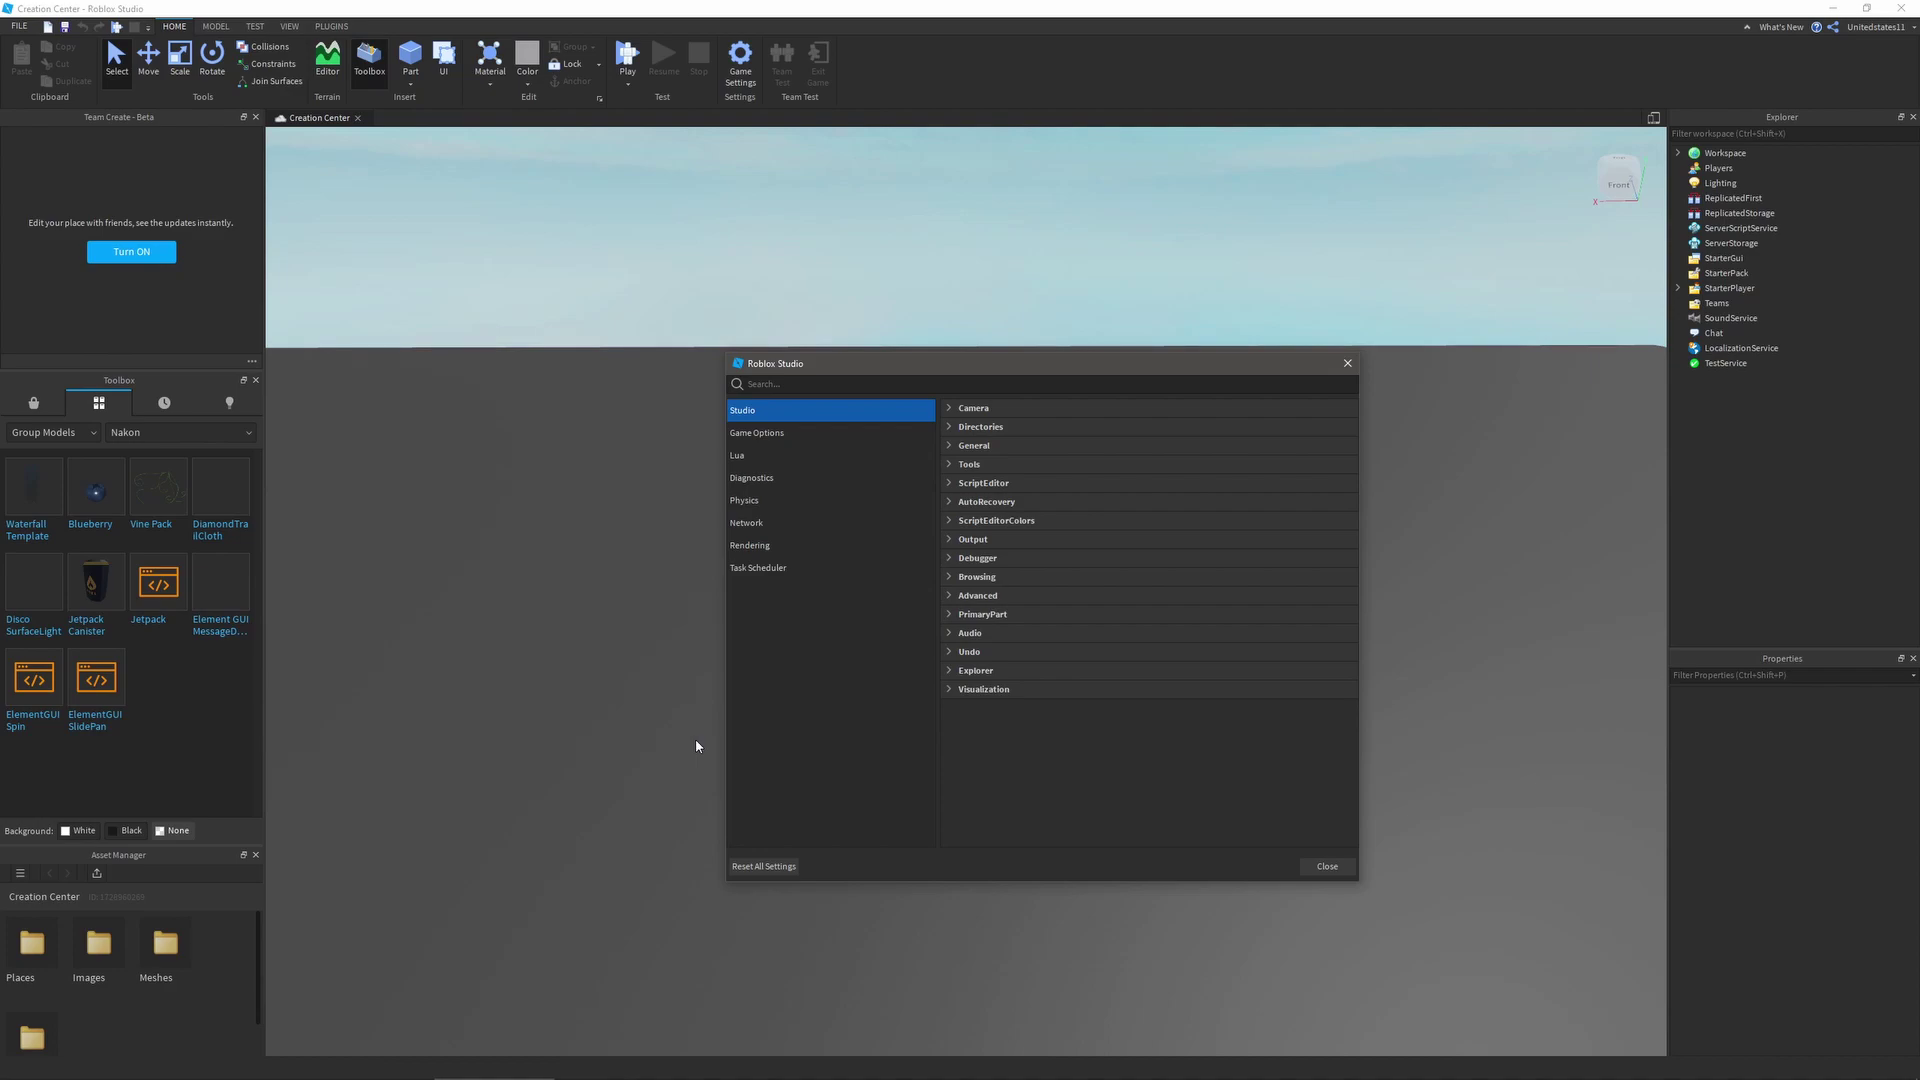
key("Pause")
key("Pause")
key("Pause")
key("Pause")
key("Pause")
key("Pause")
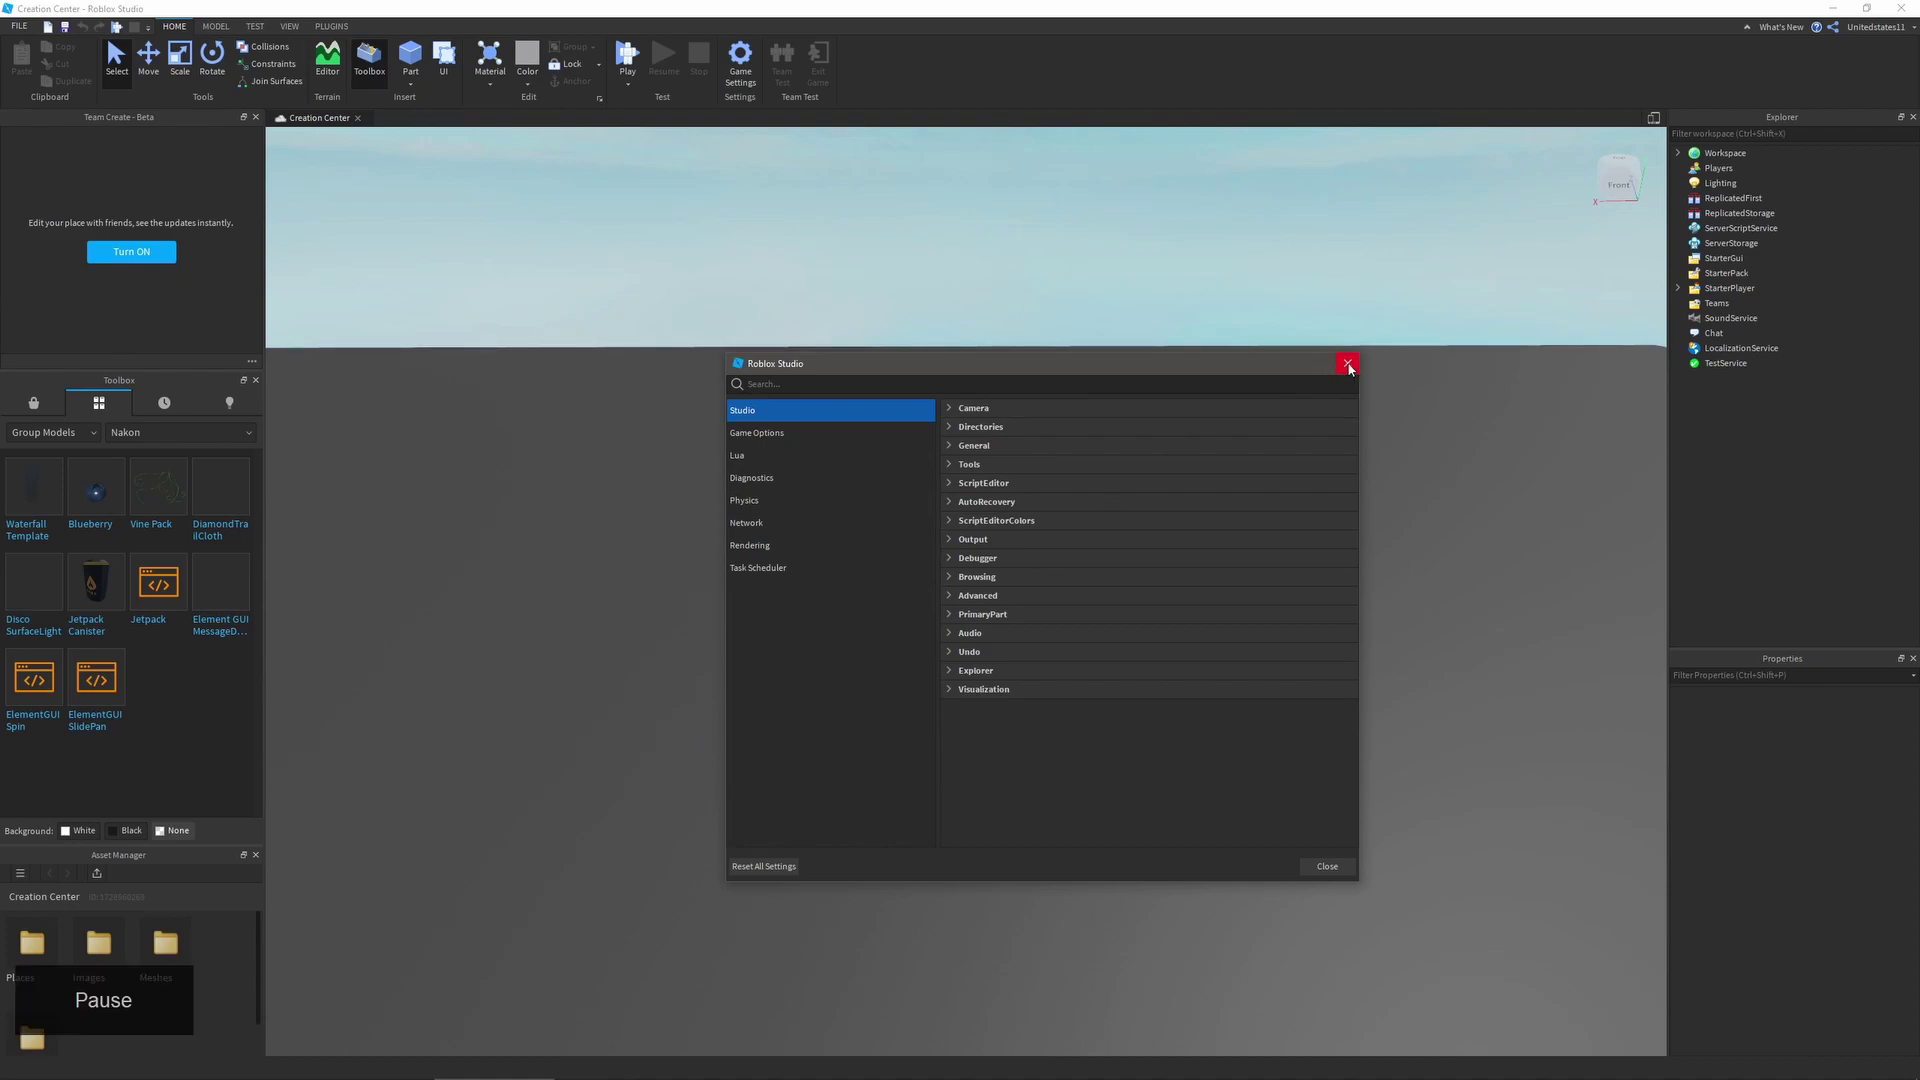
- Close the Studio Settings window, returning to the baseplate scene
left_click(1348, 365)
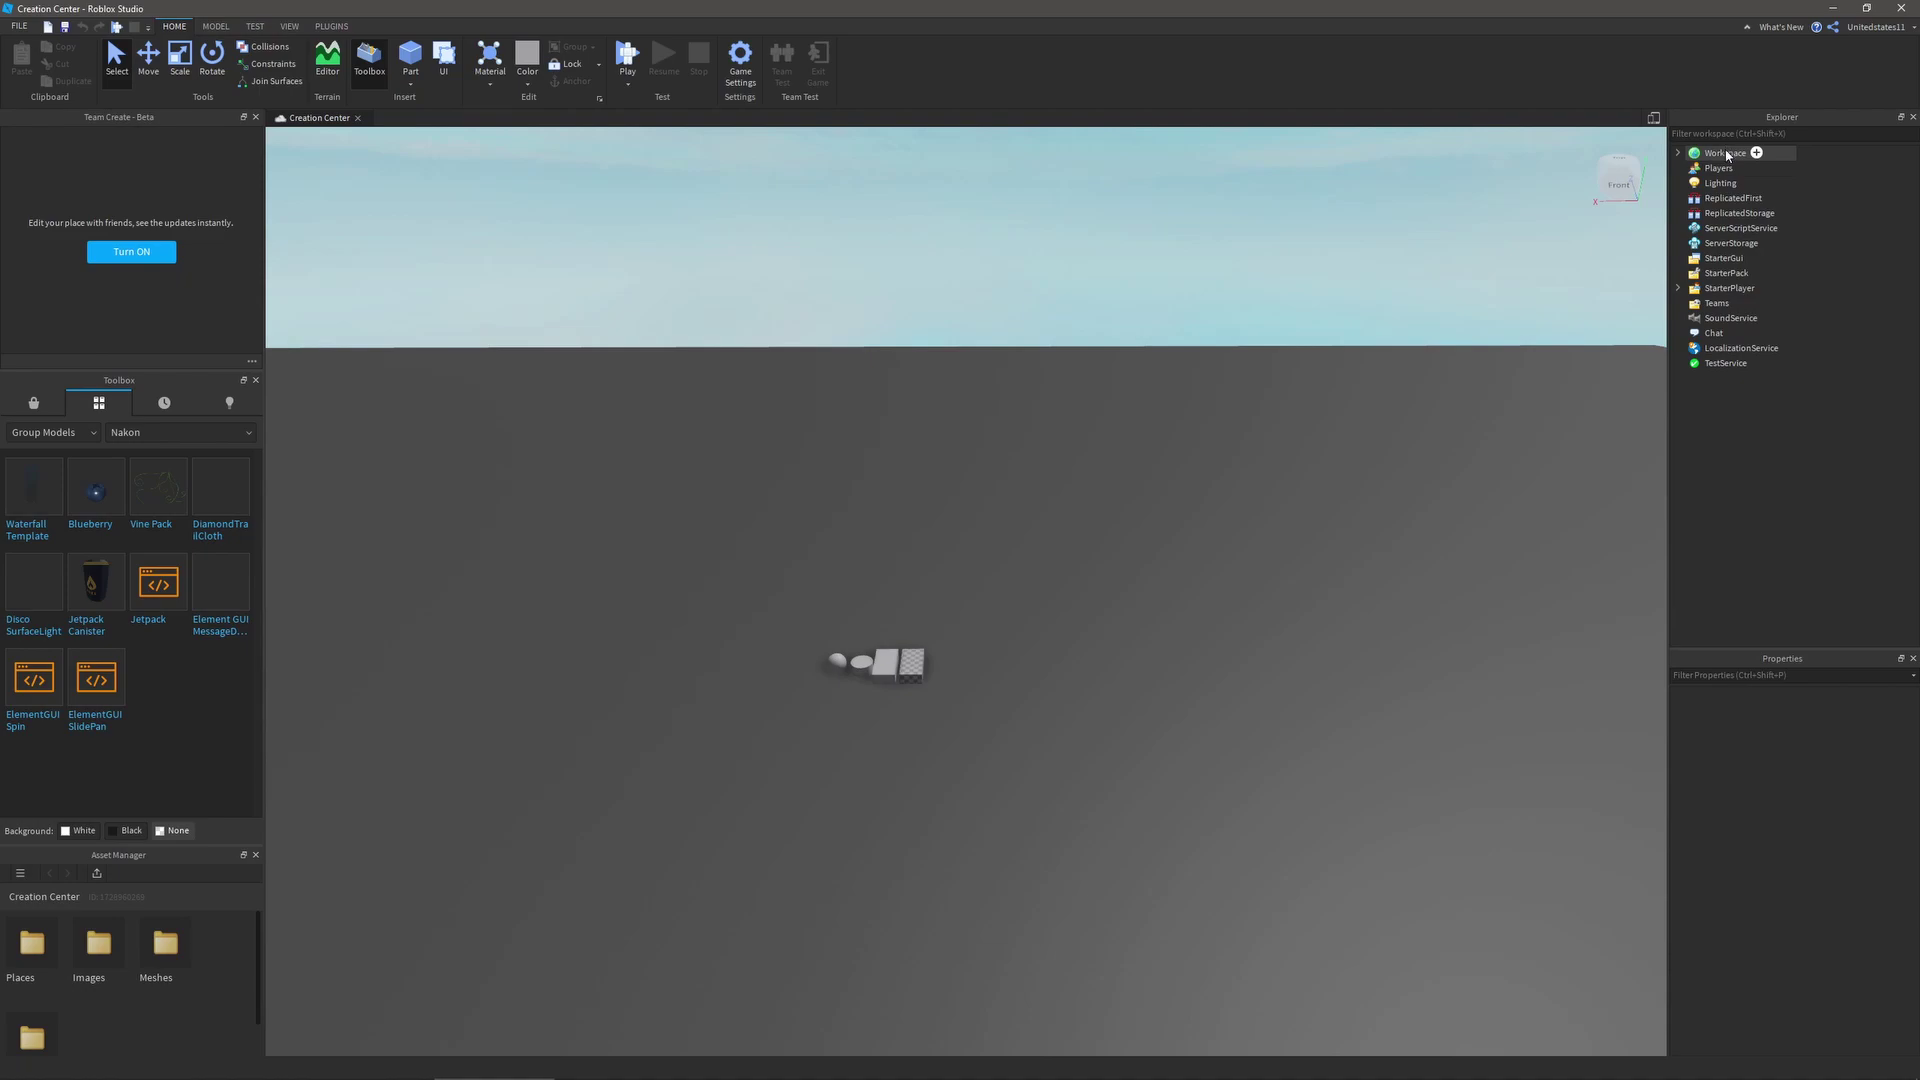
left_click(1758, 273)
scroll(1740, 420, "down", 10)
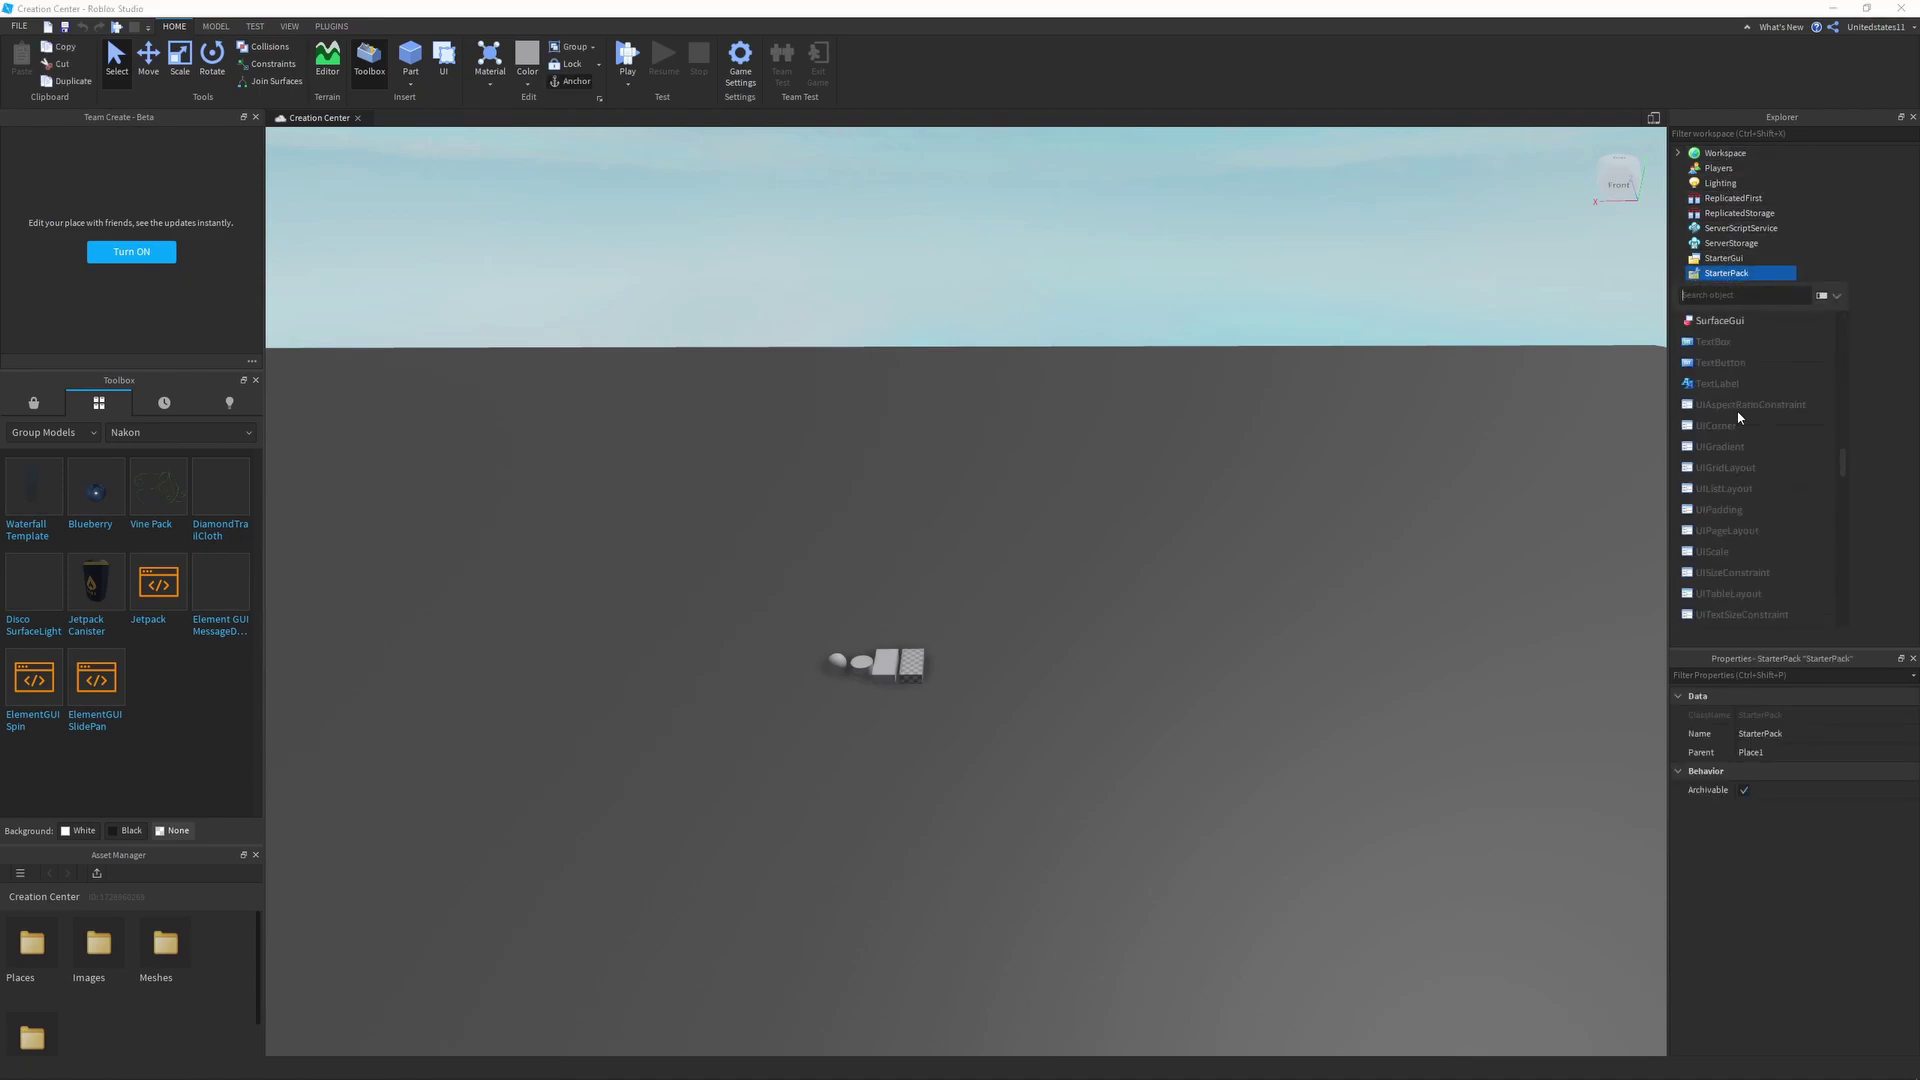
left_click(1360, 263)
key("alt+s")
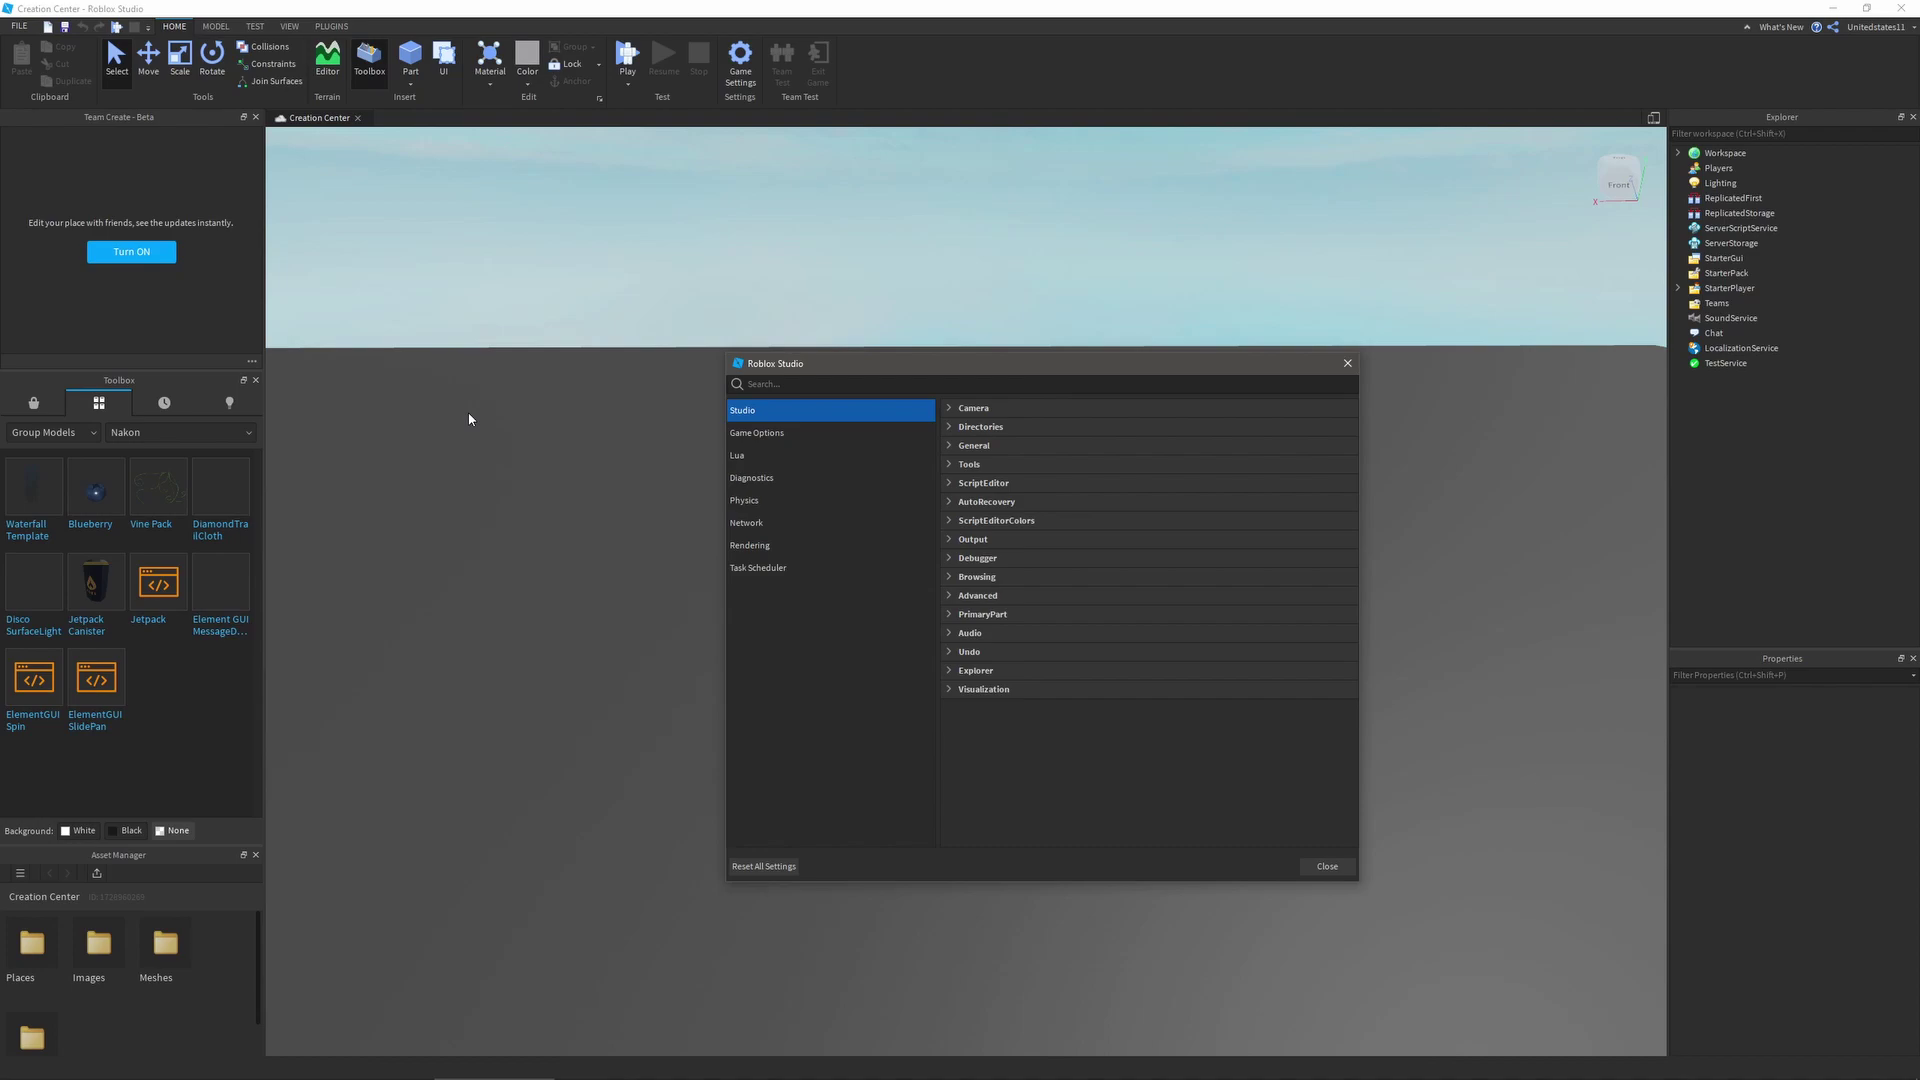
key("Pause")
- Switch to Game Options, showing chat history 100 and report abuse chat history 50
left_click(757, 433)
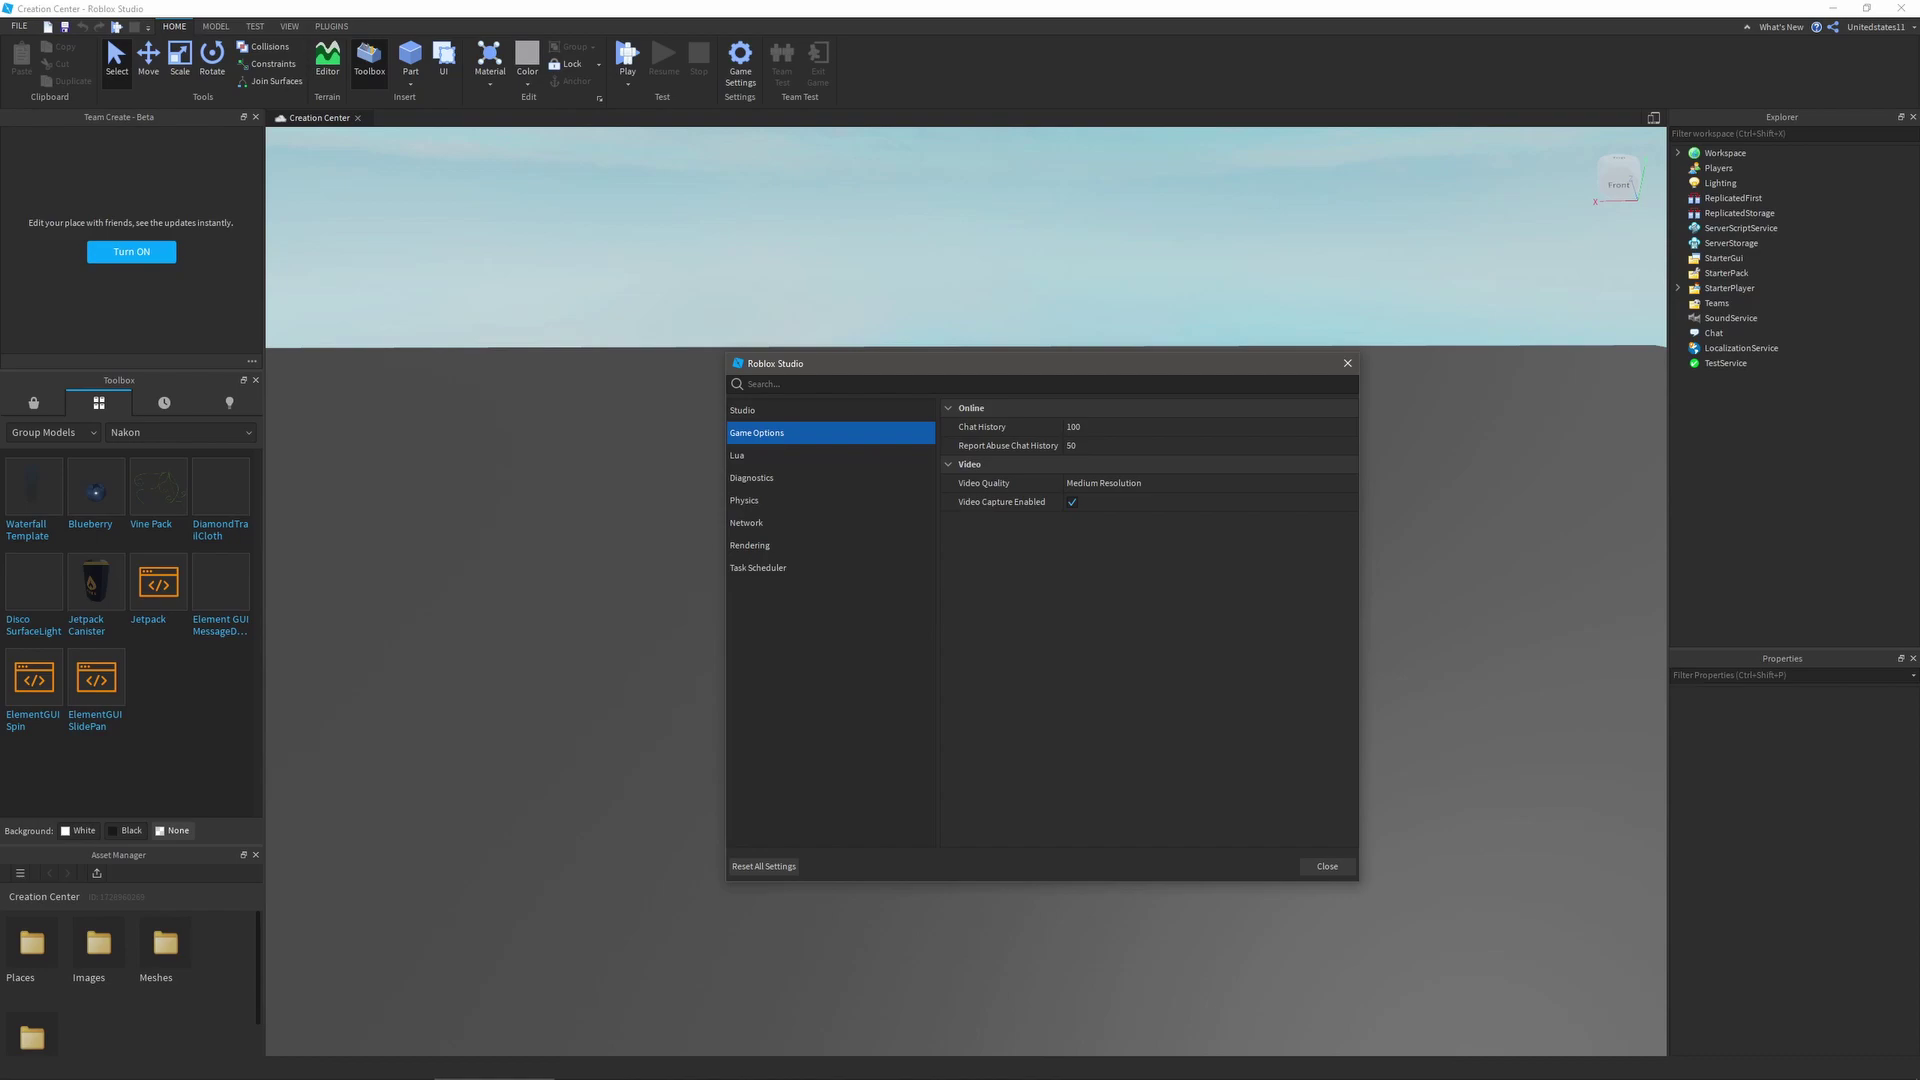
key("Pause")
key("Pause")
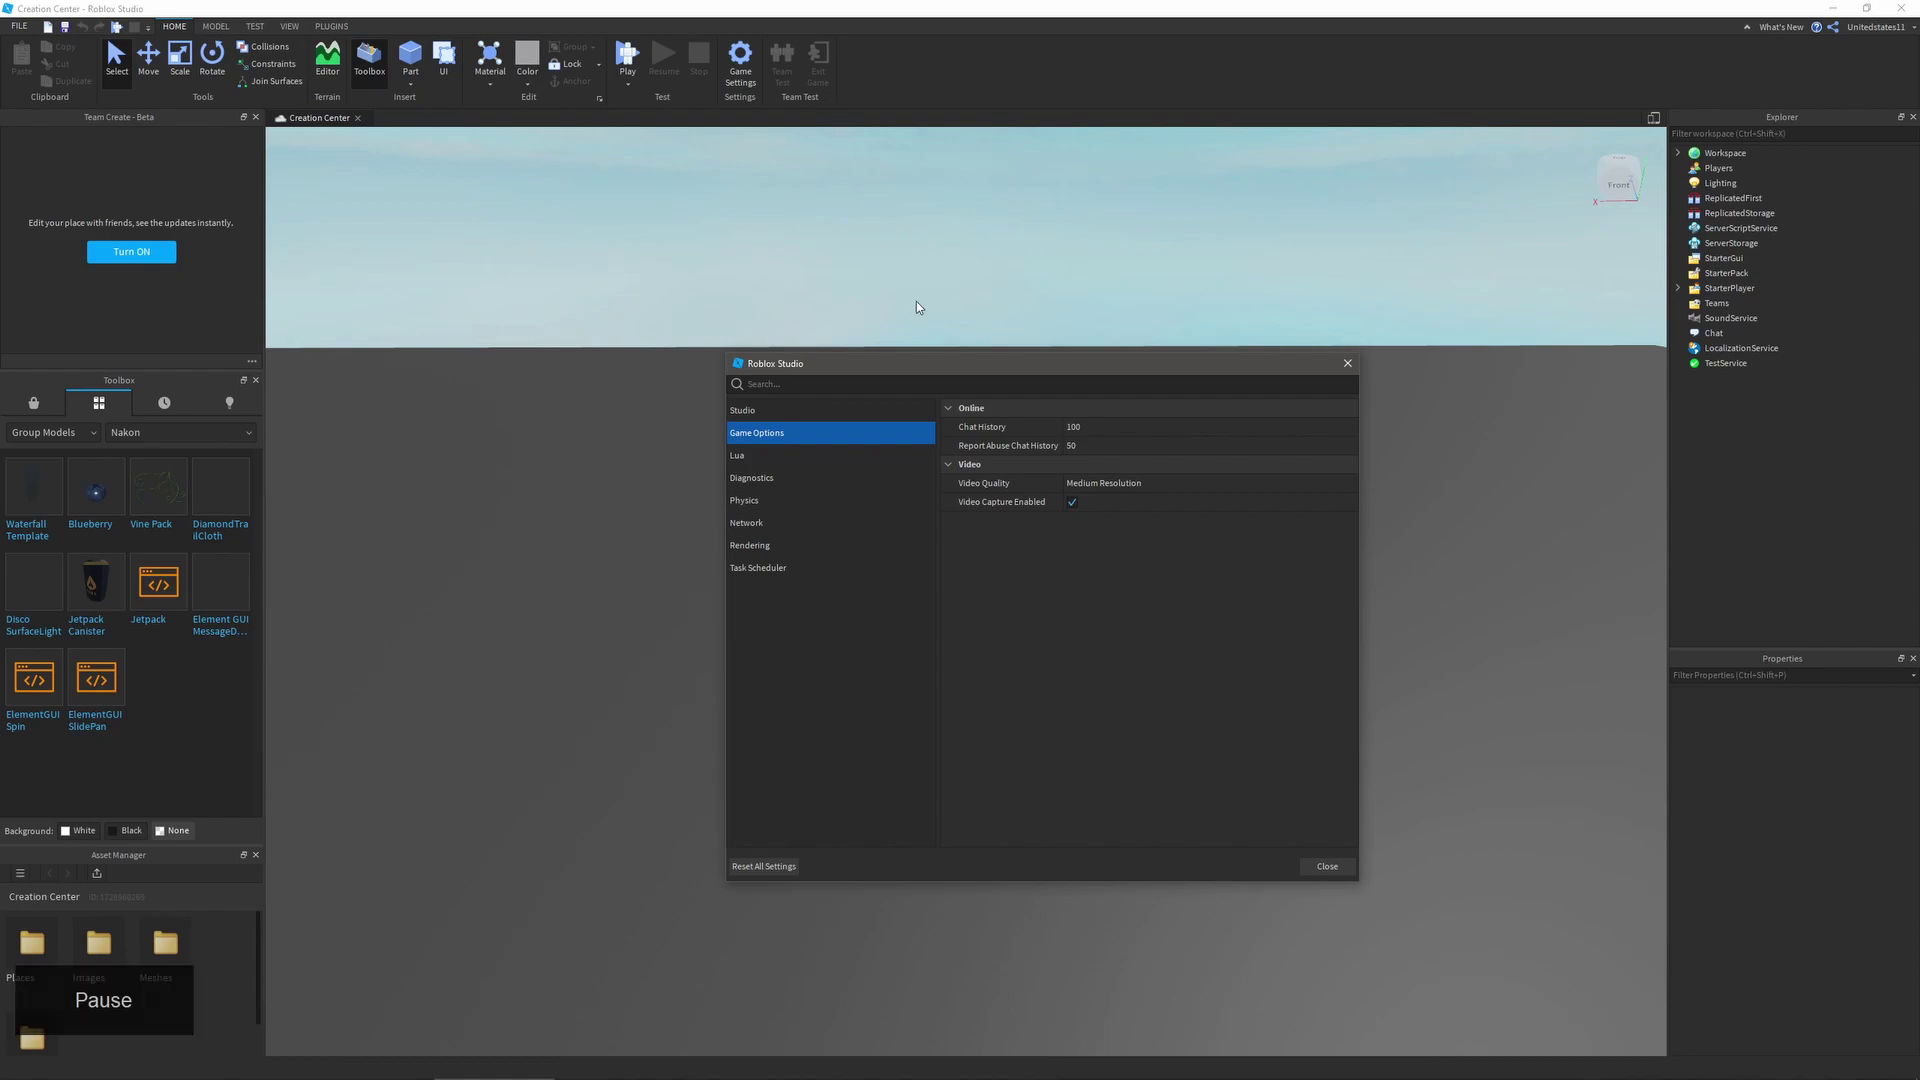
- Step through the Lua and Diagnostics categories down to Physics
left_click(834, 455)
key("Pause")
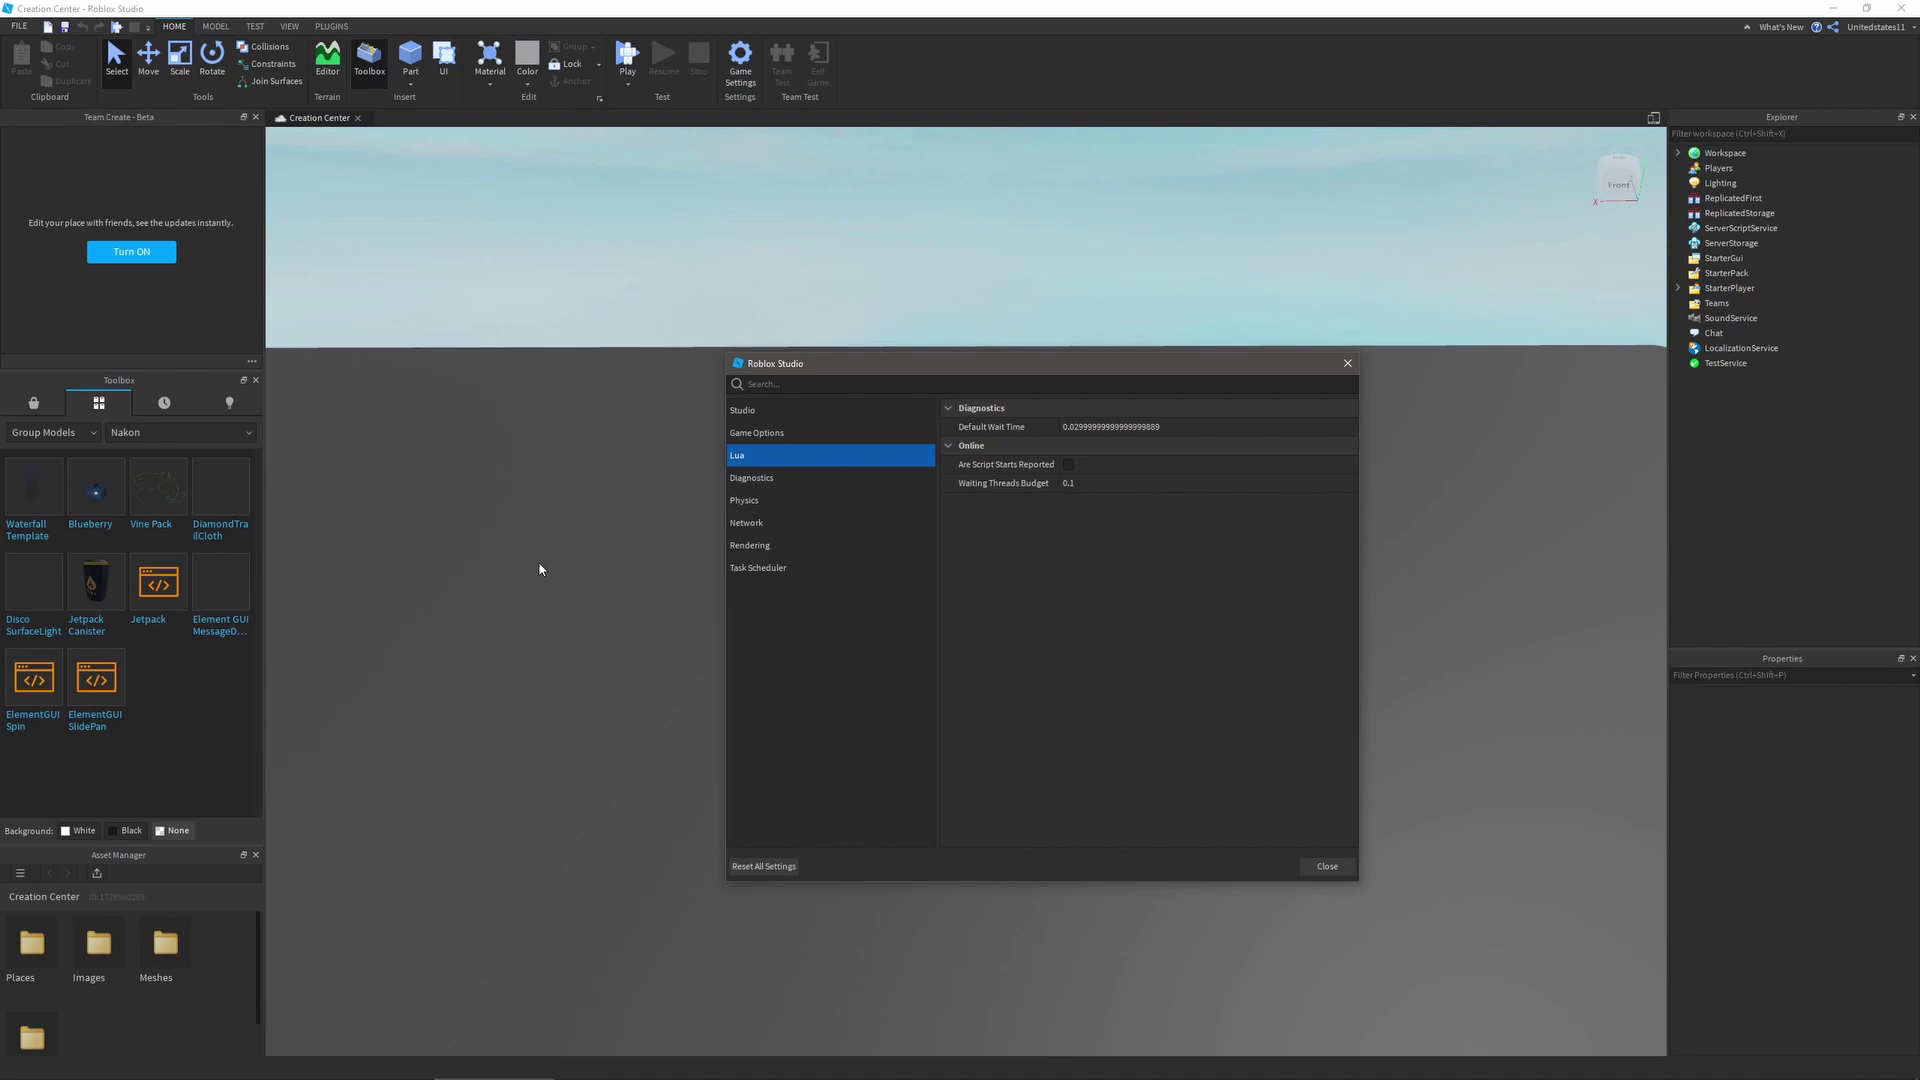
key("Down")
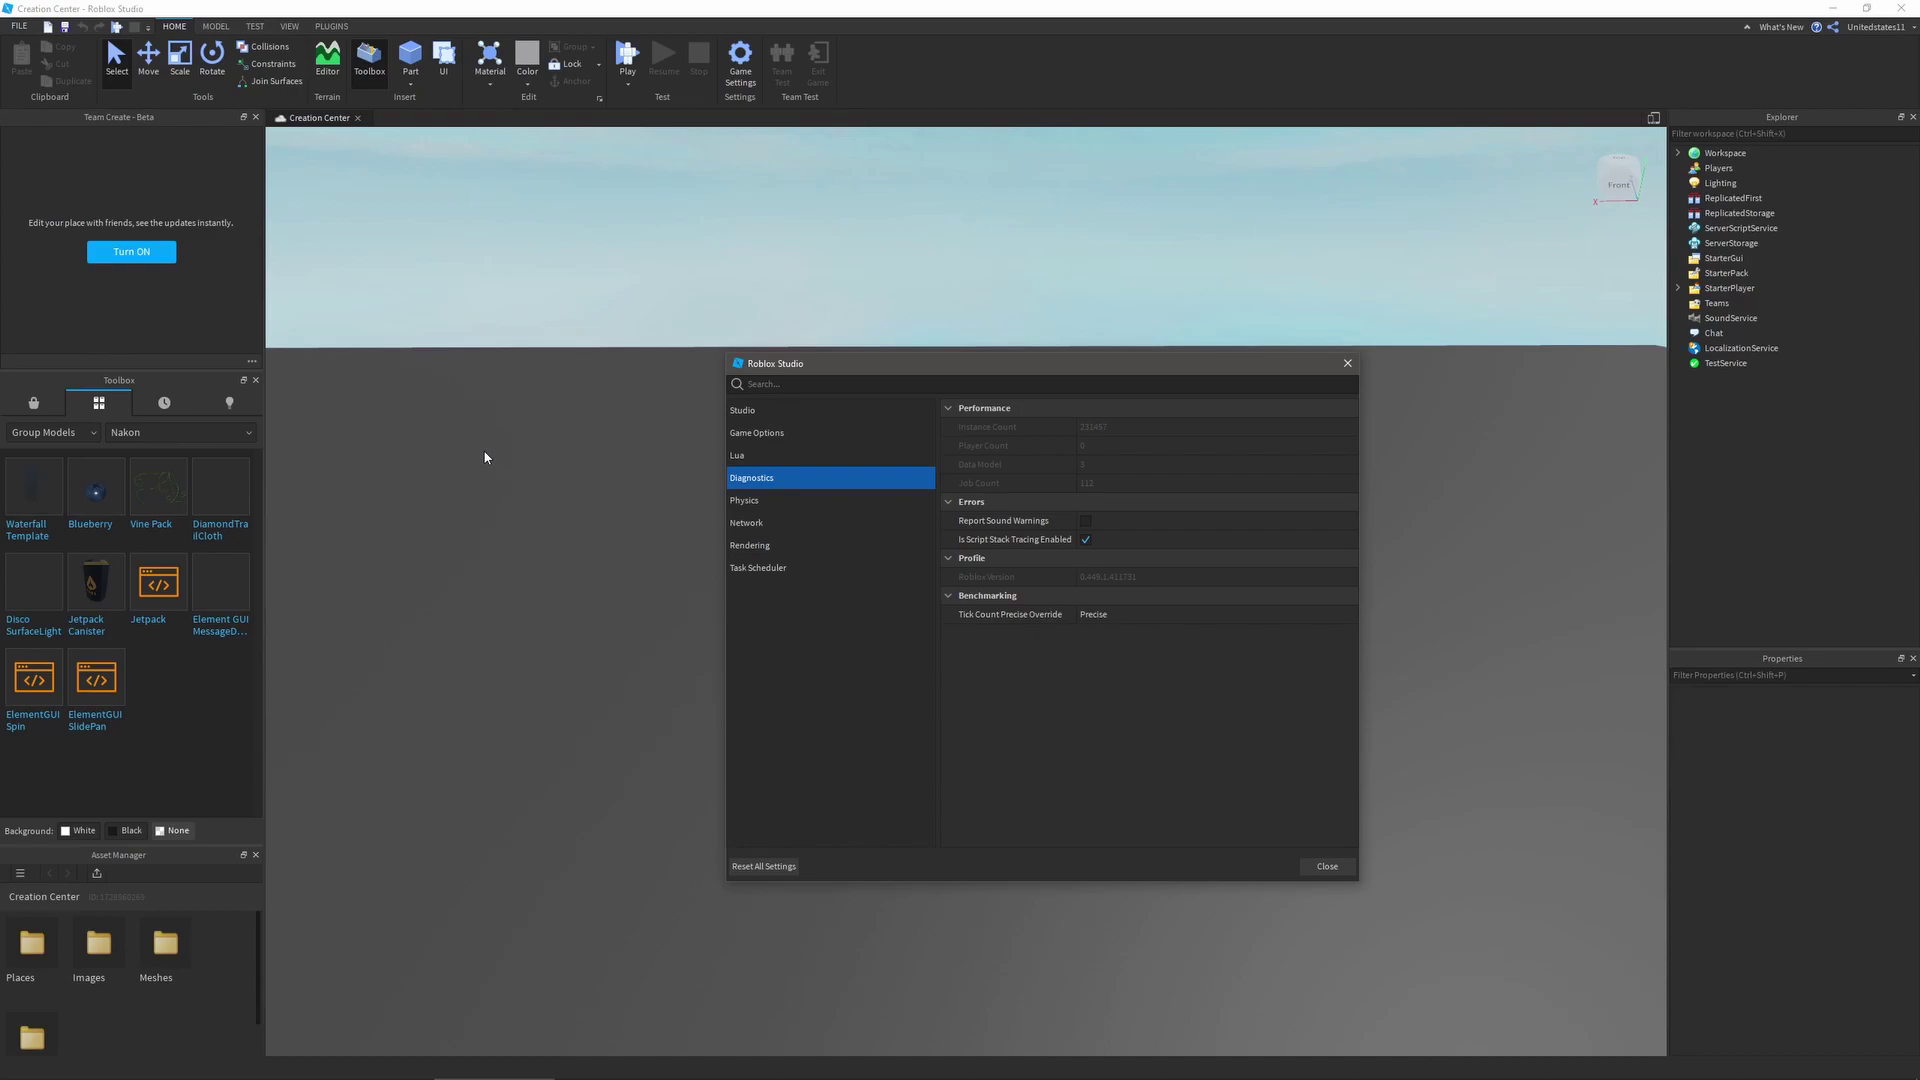
key("Down")
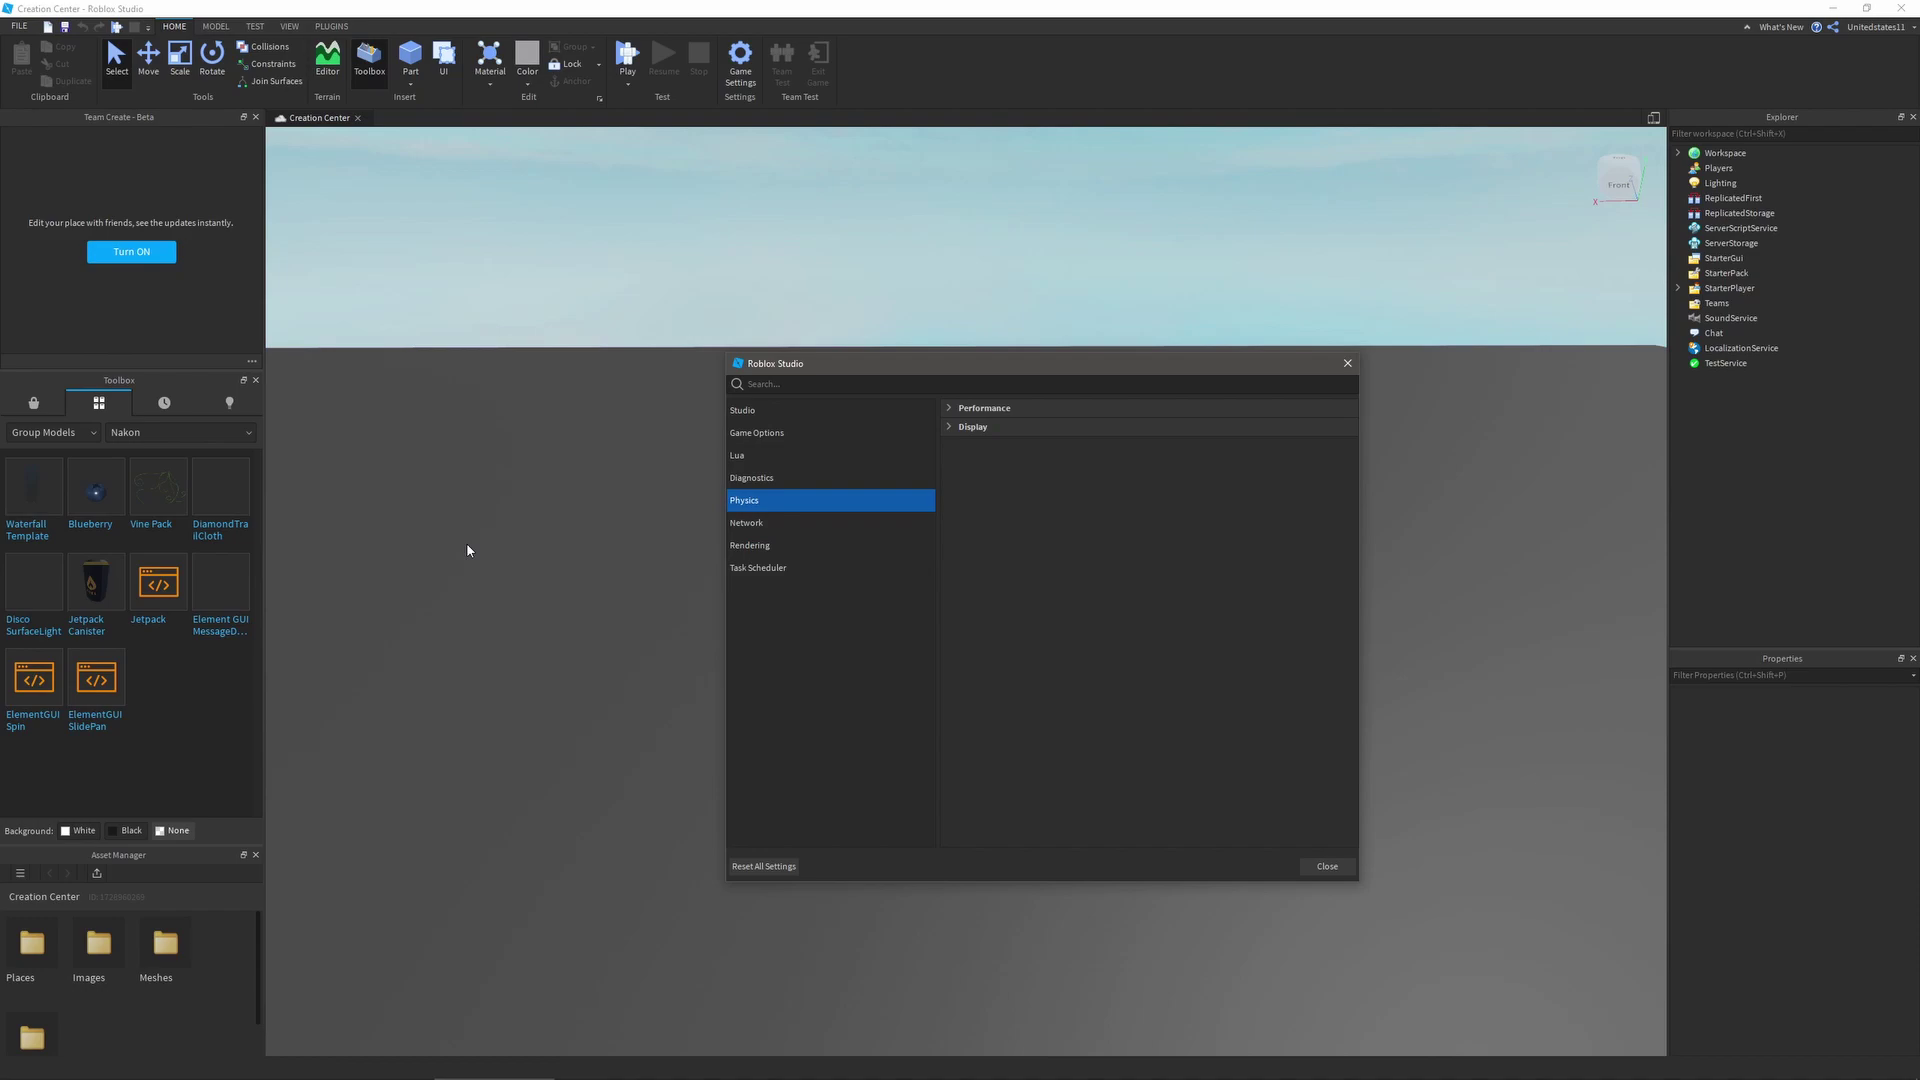
- Move on to Task Scheduler, where Thread Pool Config is Auto
key("Down")
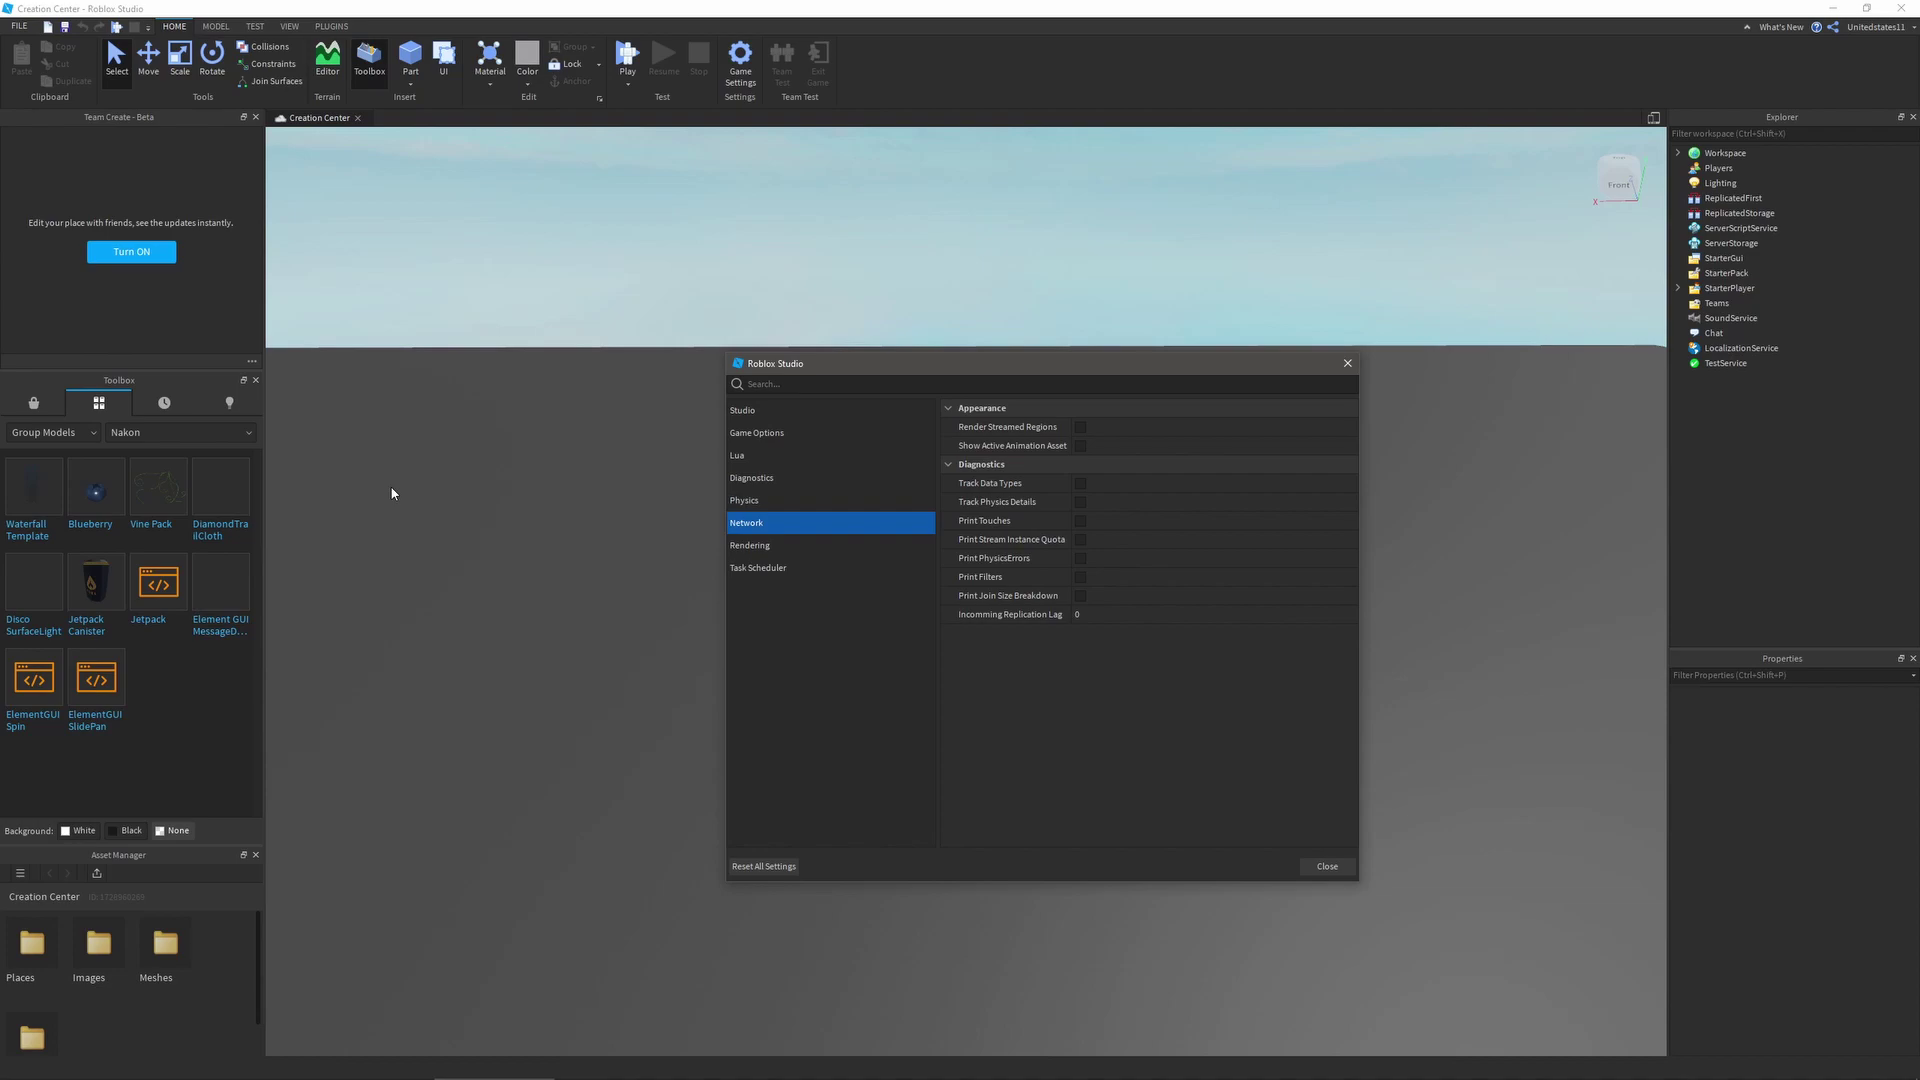
- View the Rendering settings, then return to Task Scheduler with Thread Pool Config at Auto
left_click(757, 545)
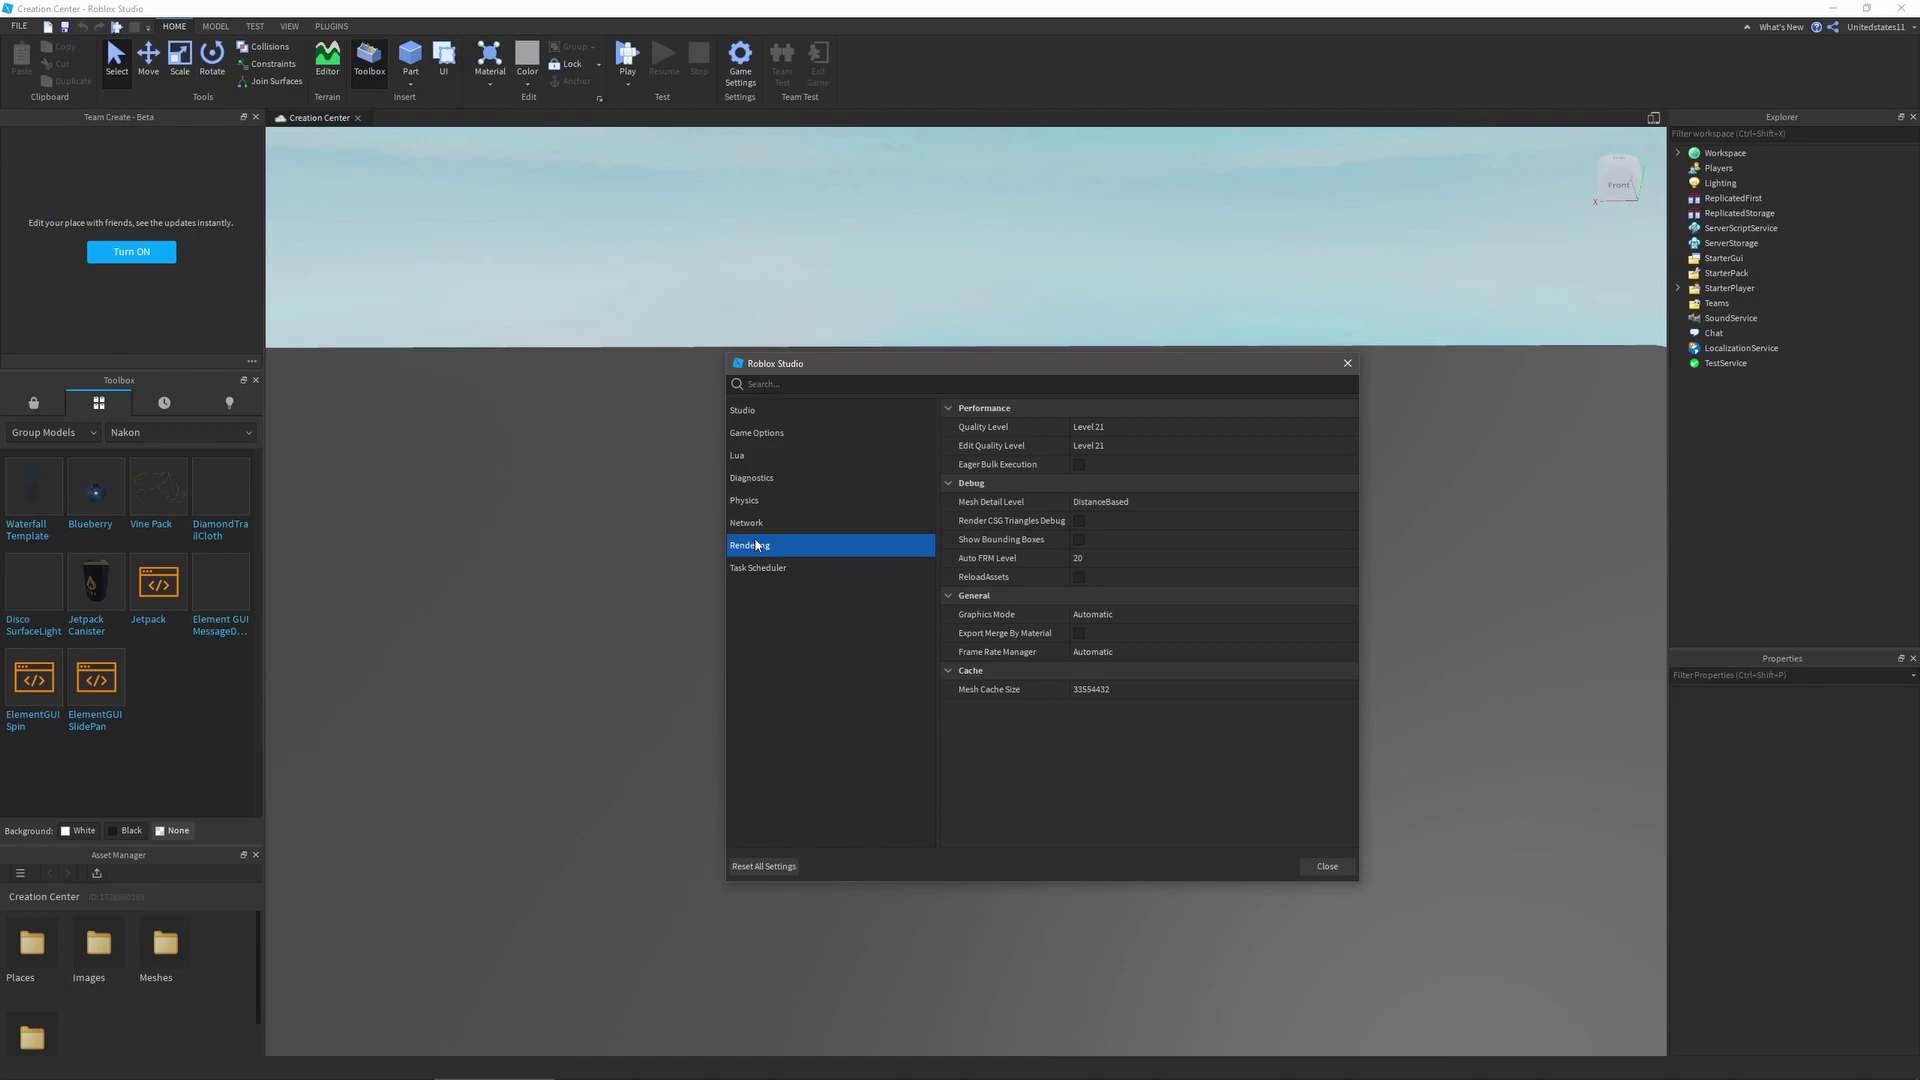
key("Pause")
key("Pause")
left_click(752, 567)
key("Pause")
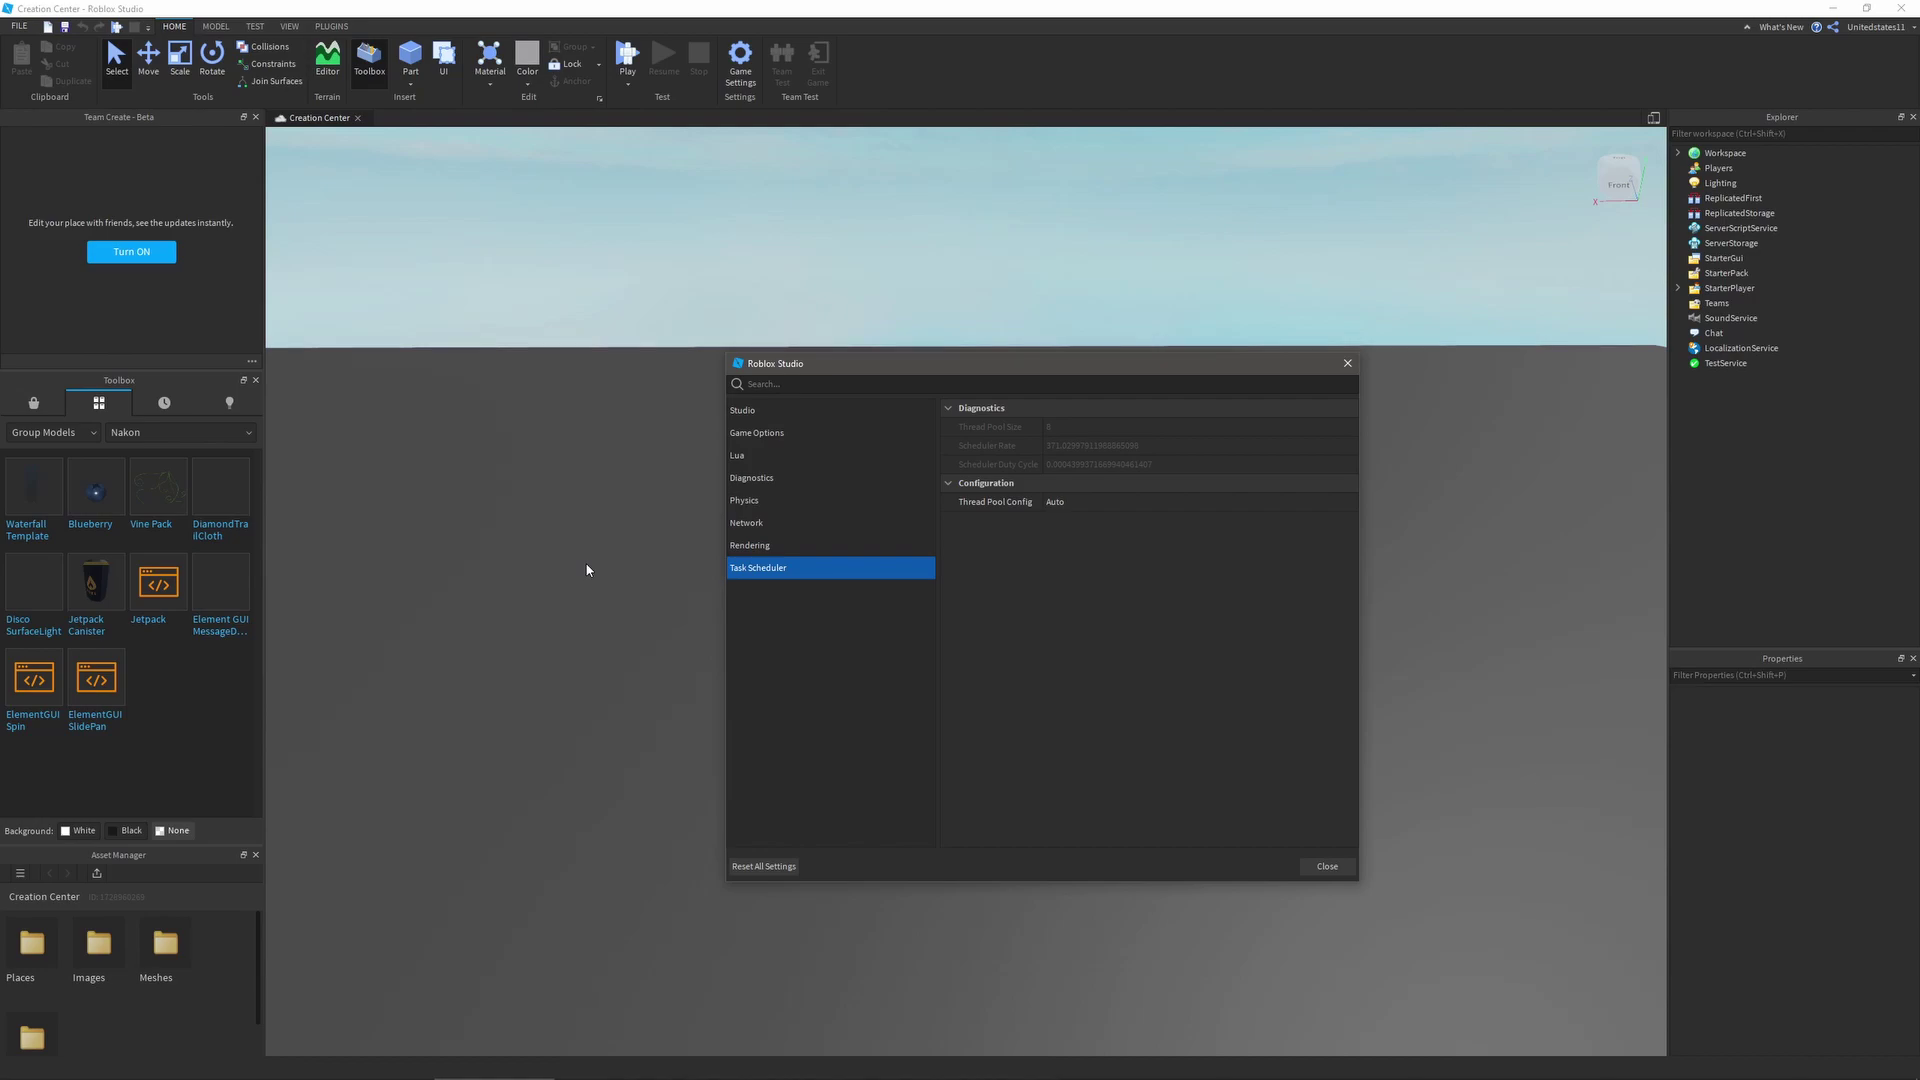
- Close Studio Settings and the Team Create, Toolbox and Asset Manager panels
key("Pause")
key("Pause")
key("Pause")
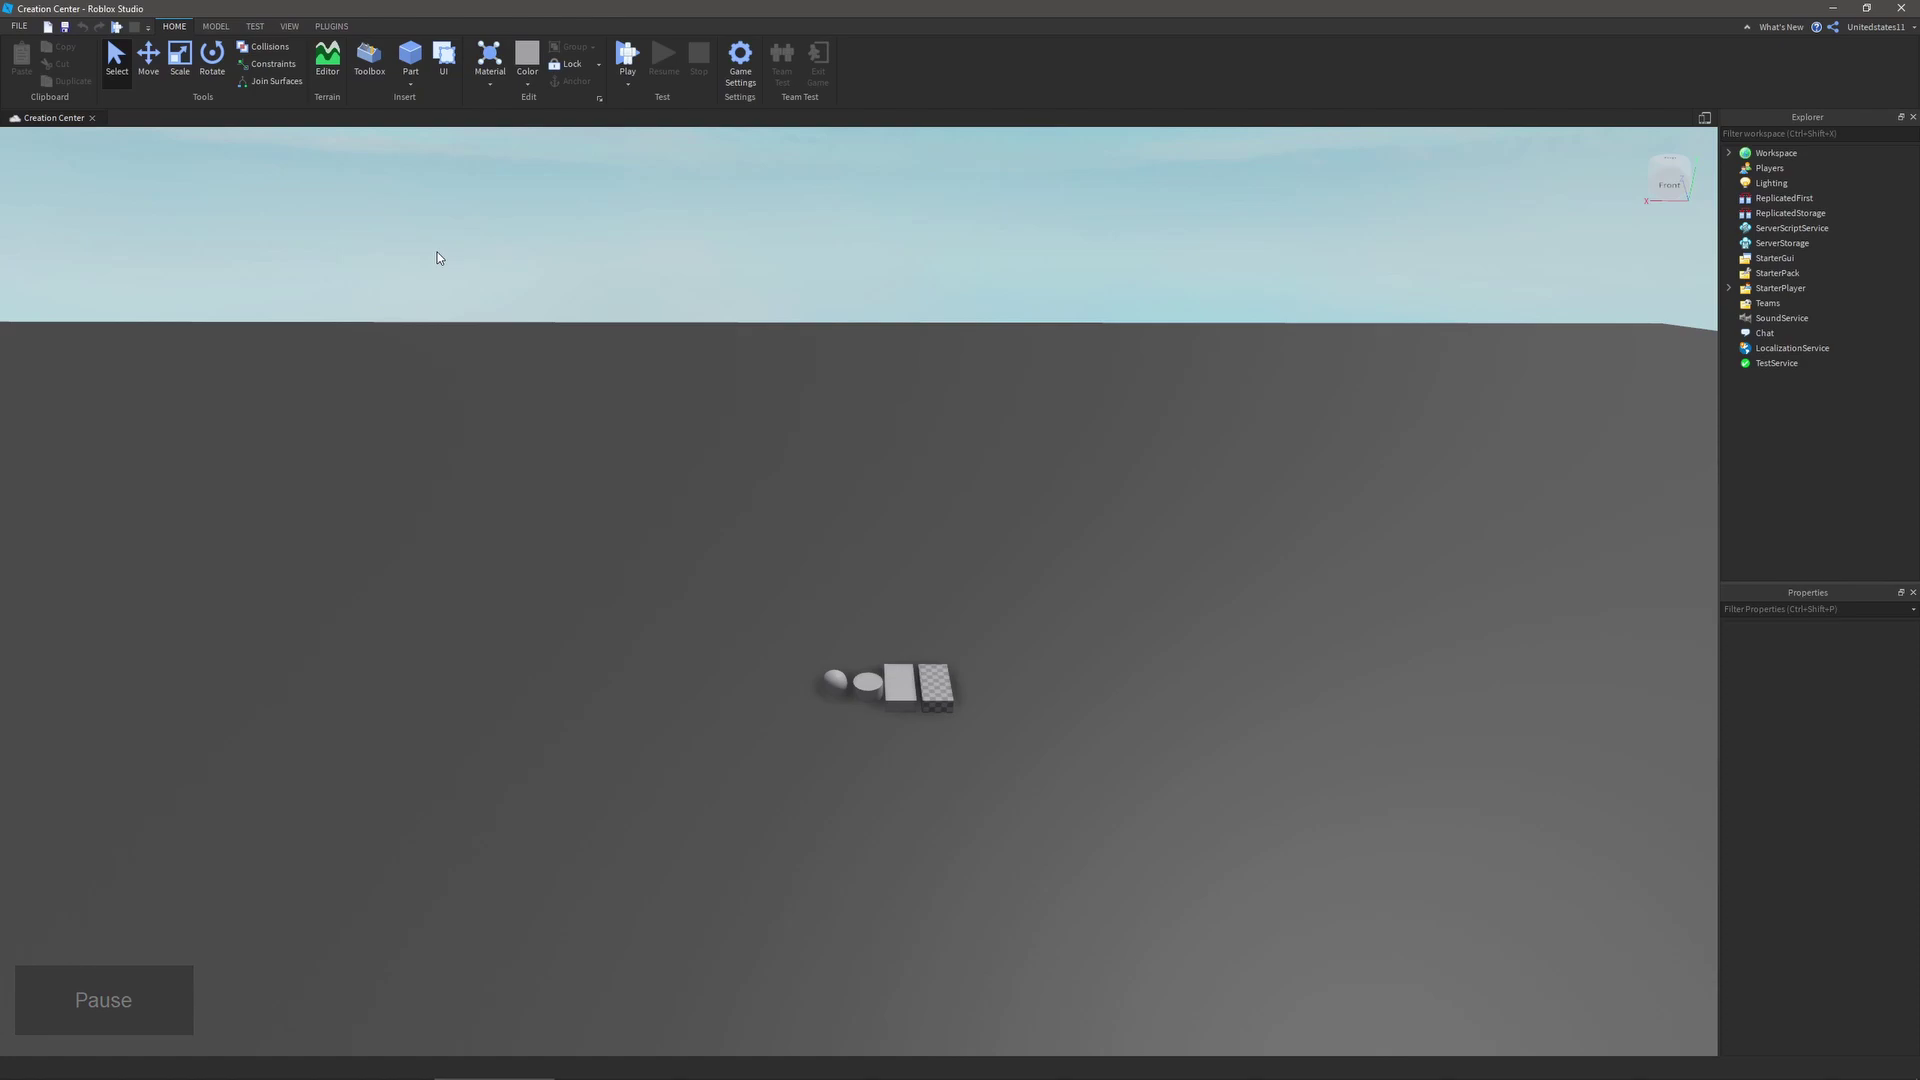
left_click(21, 31)
key("Pause")
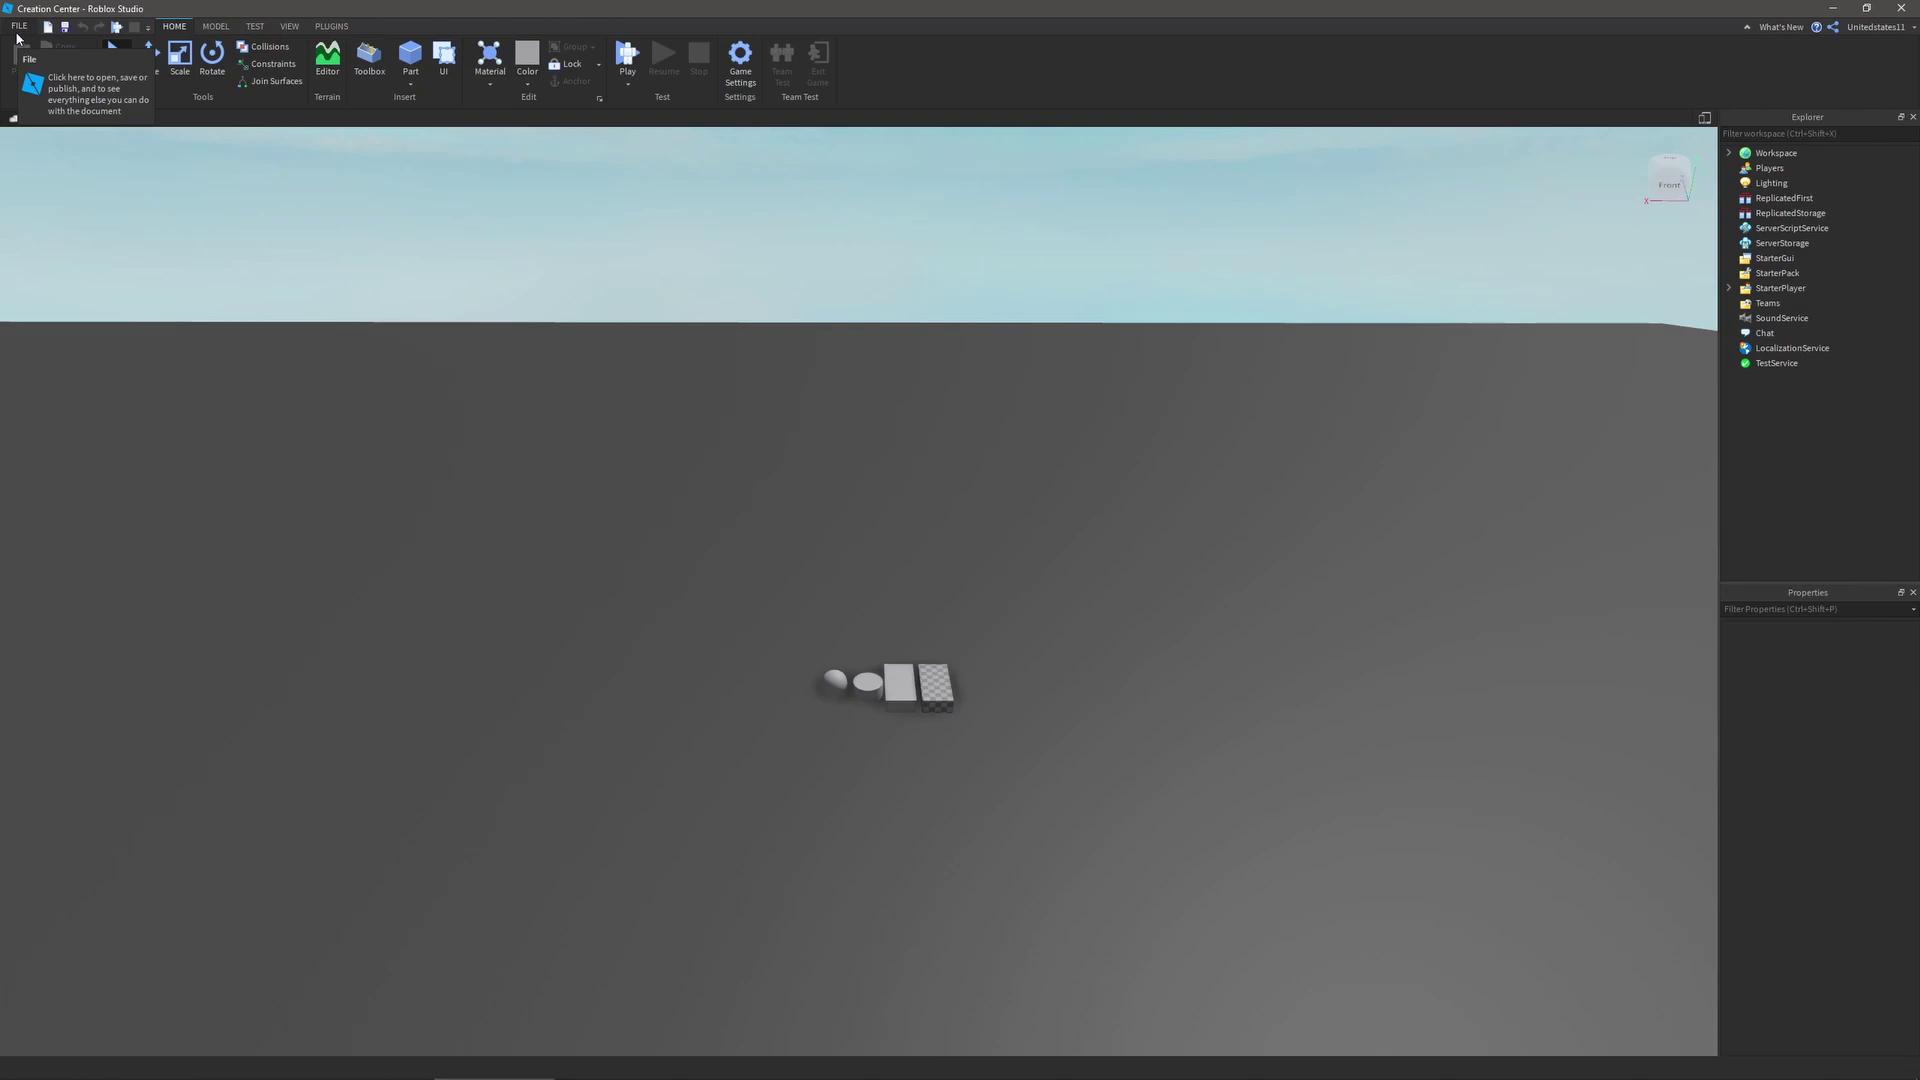
right_click_drag(476, 282, 476, 282)
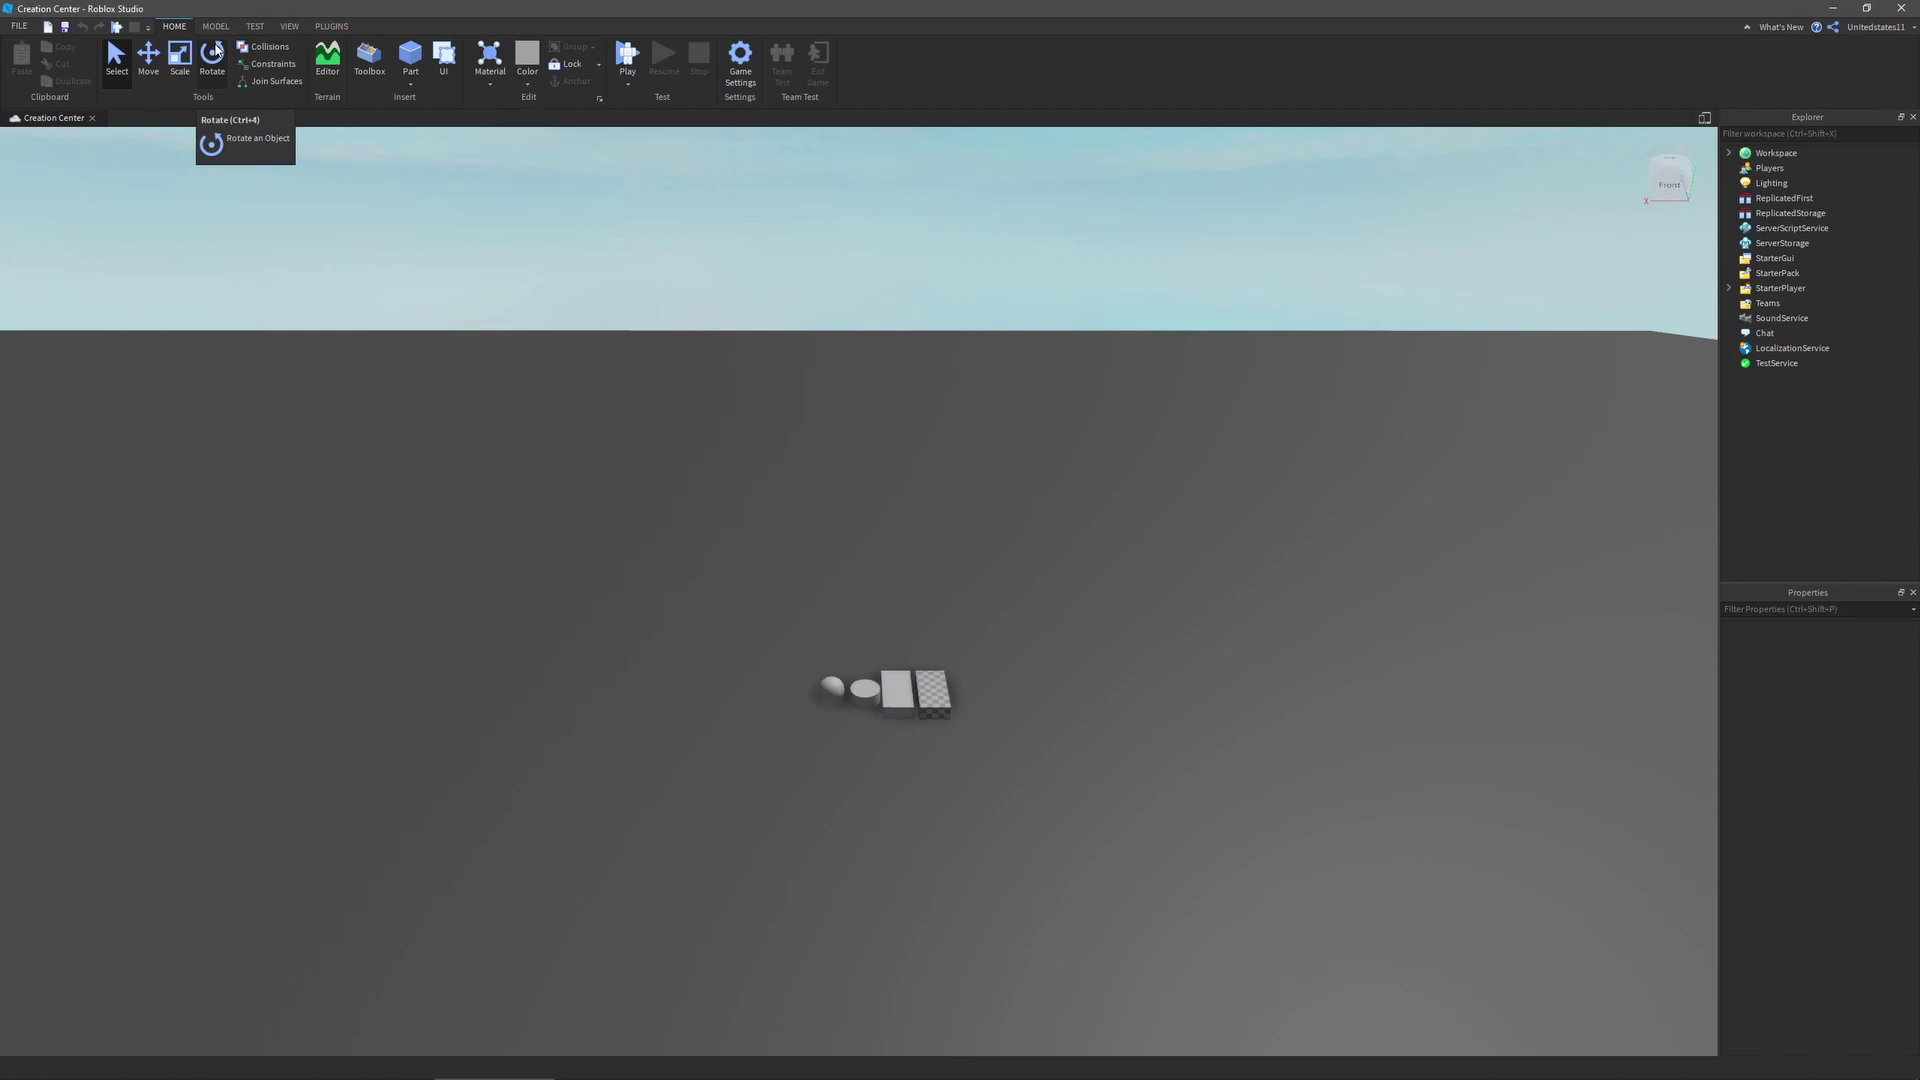
key("Pause")
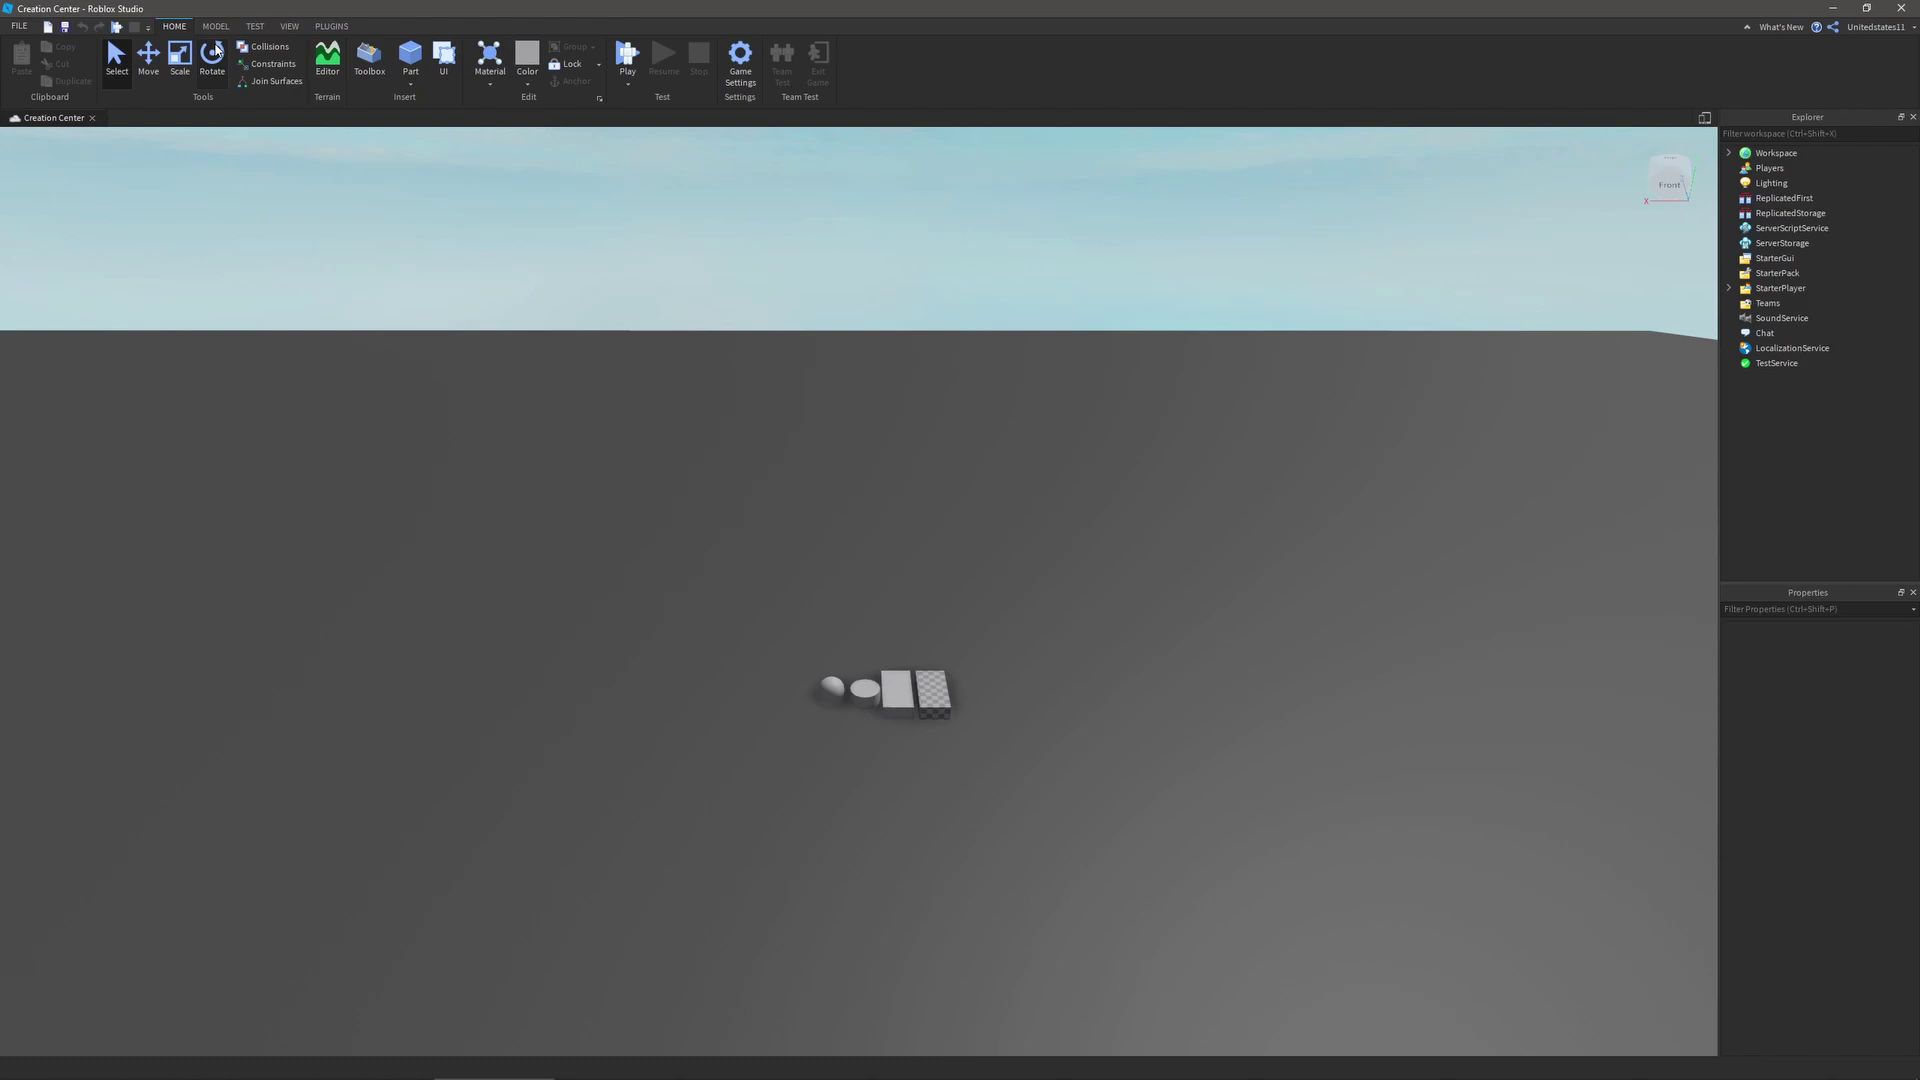
key("Pause")
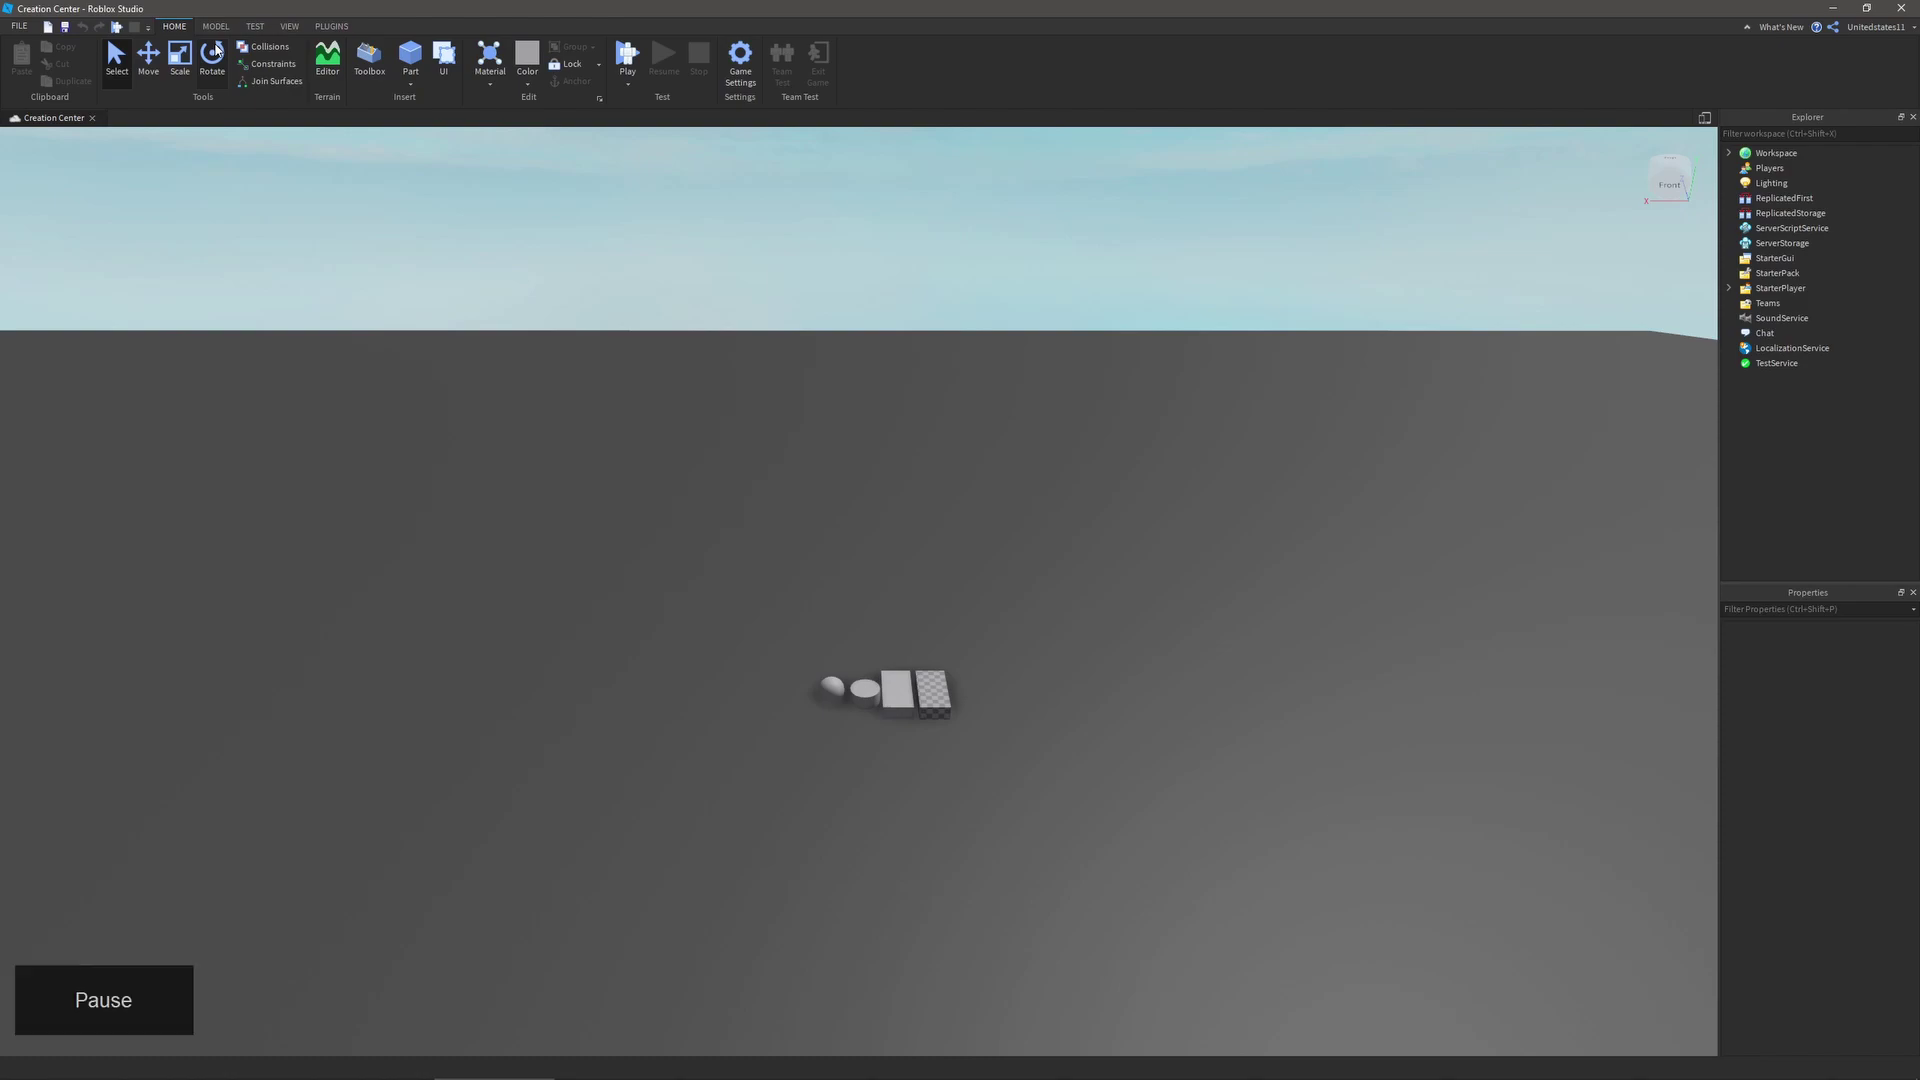